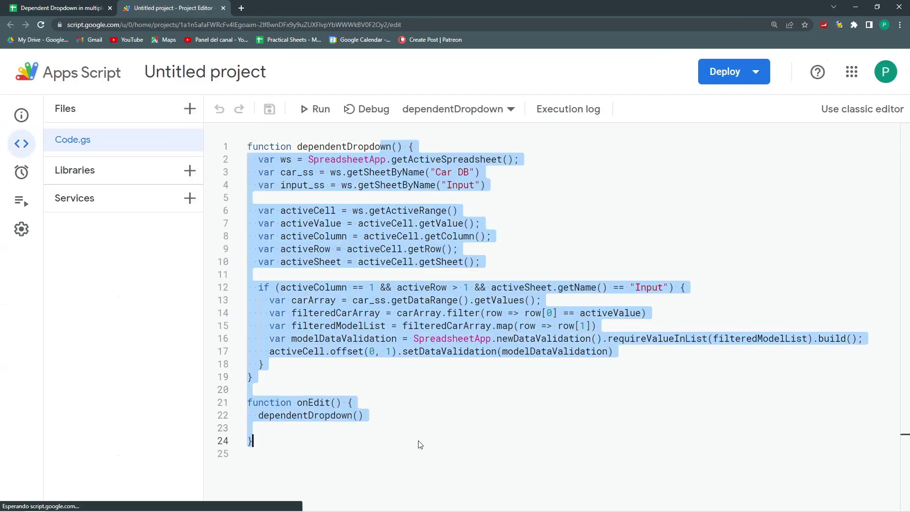
Run the dependentDropdown script and confirm the Execution log shows 'Execution completed'
{"action": "left_click", "coordinate": [400, 428]}
{"action": "key", "text": "ctrl+r"}
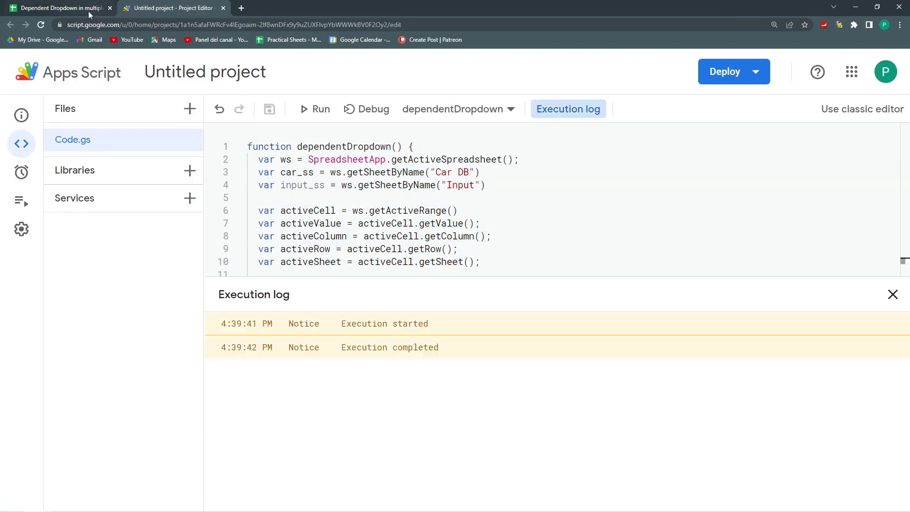
Set A5's make to Aston Martin and look over its model list
{"action": "left_click", "coordinate": [88, 11]}
{"action": "left_click", "coordinate": [119, 216]}
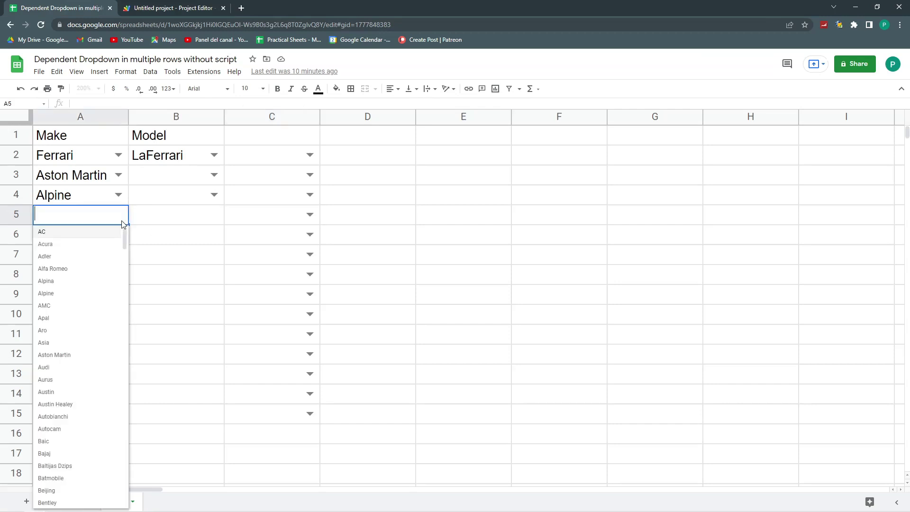
{"action": "left_click", "coordinate": [60, 357]}
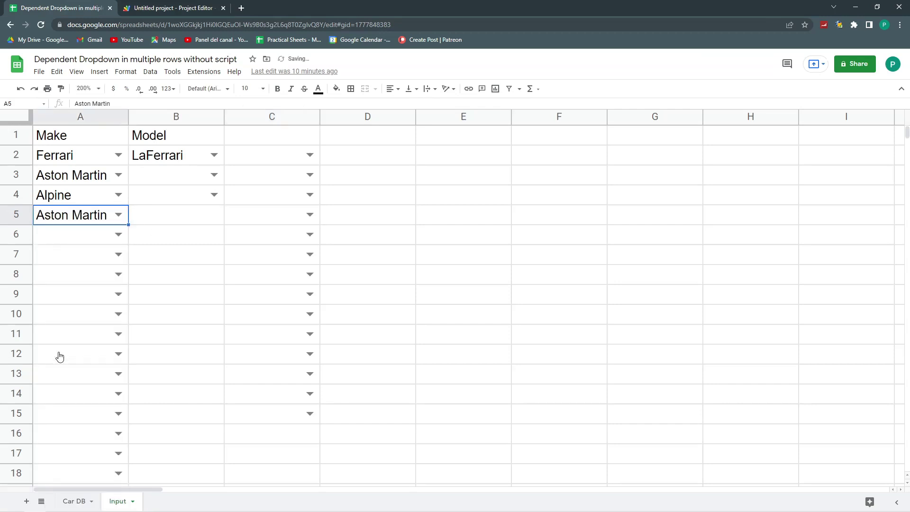
{"action": "left_click", "coordinate": [215, 213]}
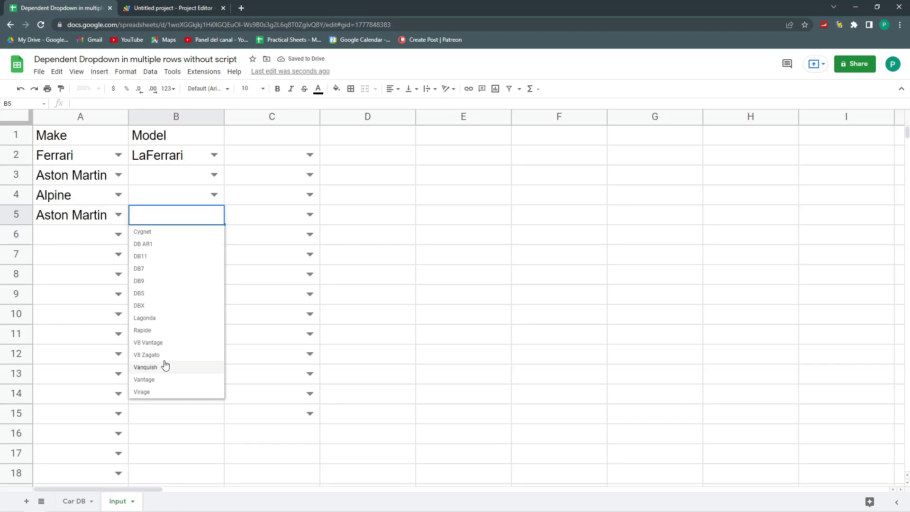
{"action": "left_click", "coordinate": [247, 296]}
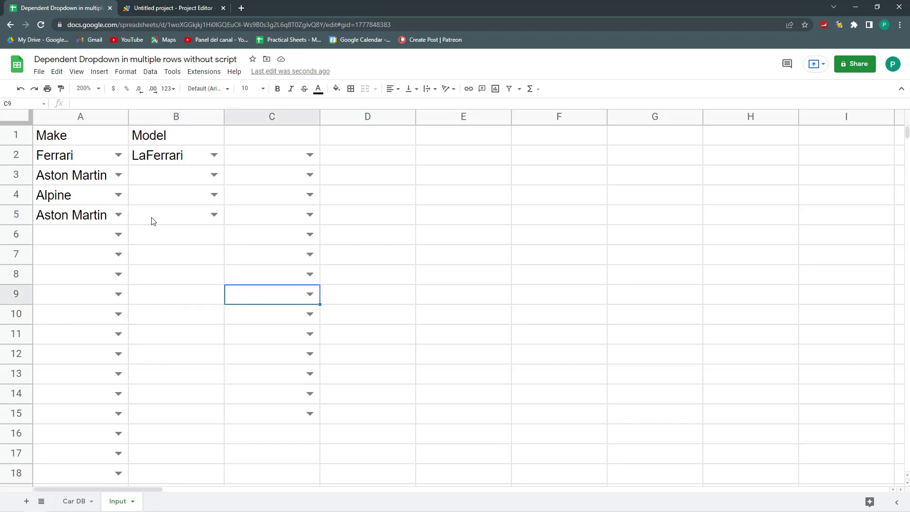
Review the Make cells and Car DB data, then clear columns B and C
{"action": "left_click_drag", "start_coordinate": [89, 137], "coordinate": [84, 258]}
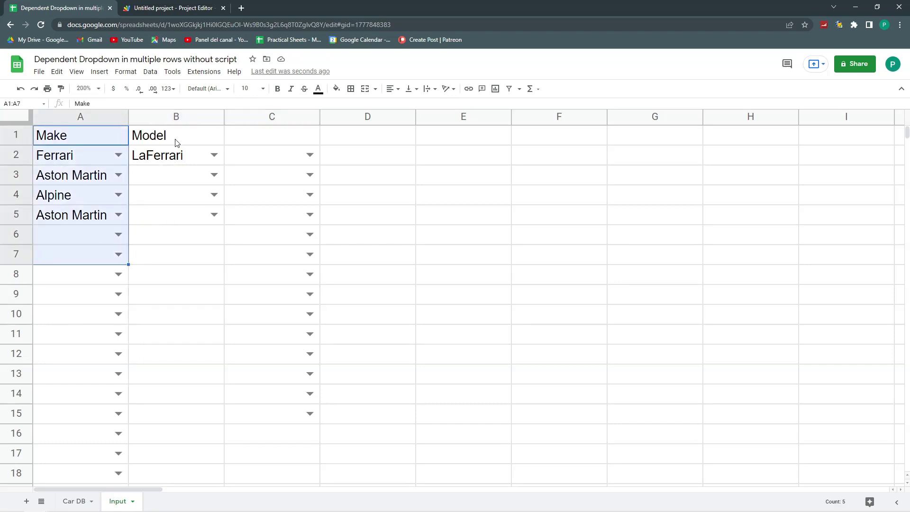
{"action": "left_click_drag", "start_coordinate": [176, 143], "coordinate": [165, 222]}
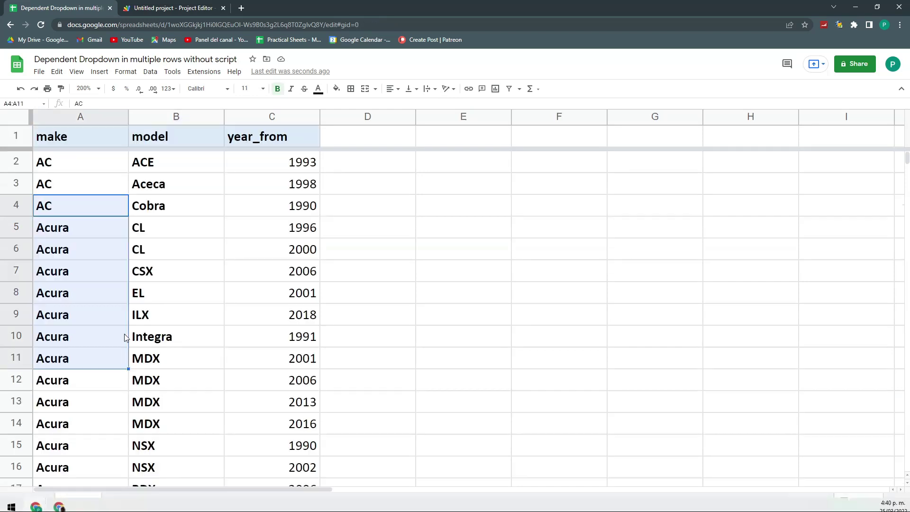
{"action": "left_click", "coordinate": [117, 501]}
{"action": "left_click", "coordinate": [254, 243]}
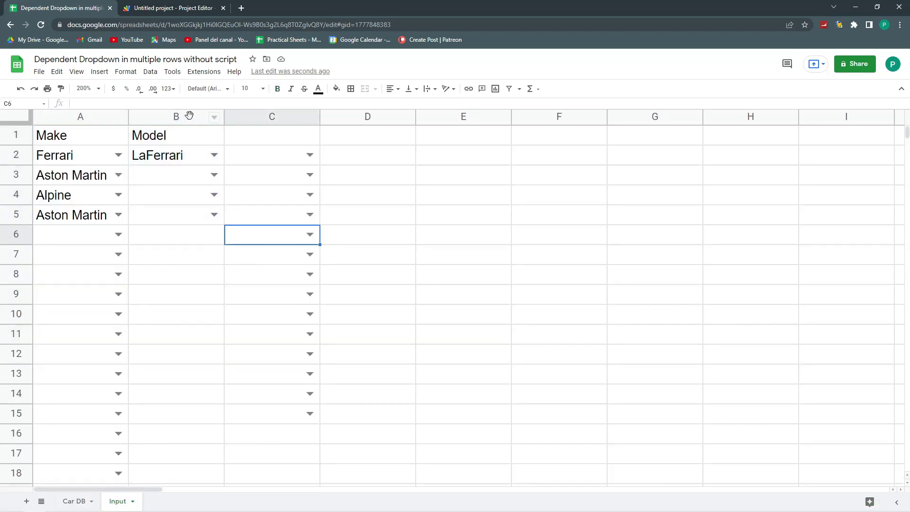
{"action": "left_click_drag", "start_coordinate": [189, 116], "coordinate": [270, 115]}
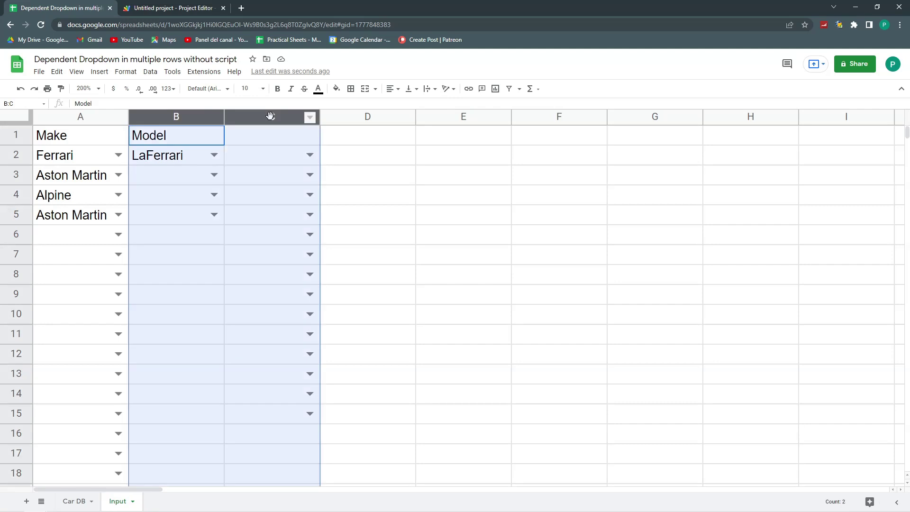
{"action": "key", "text": "Delete"}
Delete all code from the Apps Script project and save it
{"action": "left_click", "coordinate": [185, 8]}
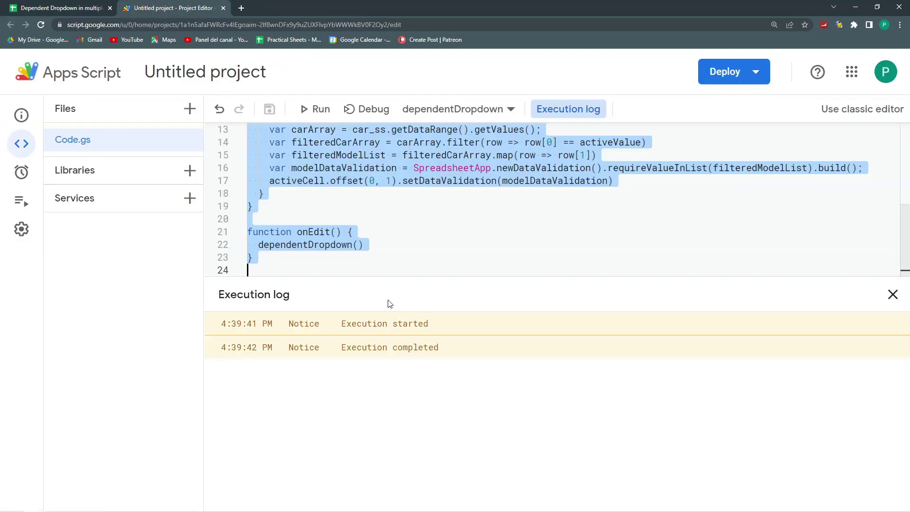
{"action": "key", "text": "Delete"}
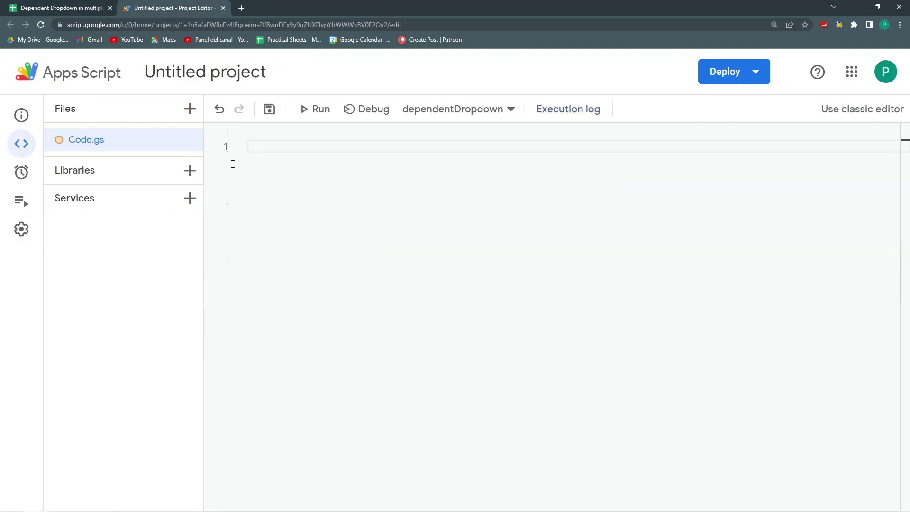
{"action": "left_click", "coordinate": [270, 110]}
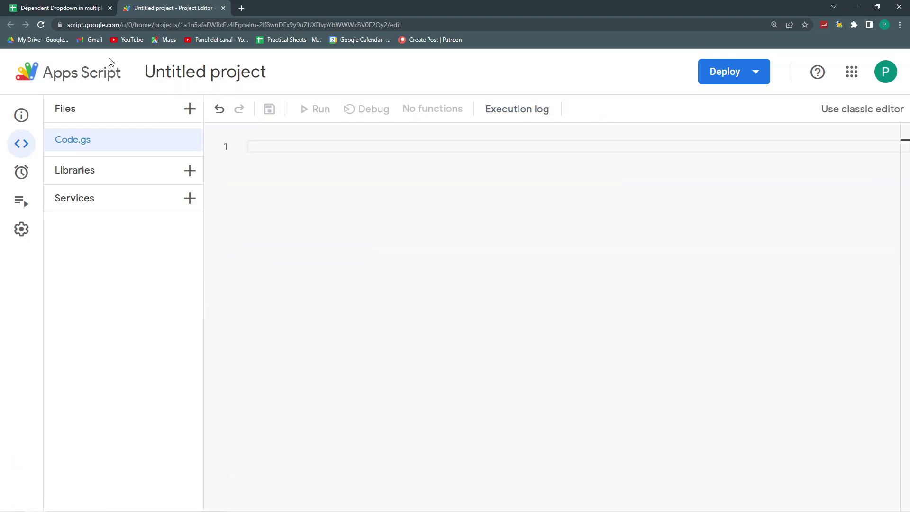
Check A2's current Make dropdown and look over the make cells A2:A9
{"action": "left_click", "coordinate": [37, 13]}
{"action": "left_click", "coordinate": [208, 162]}
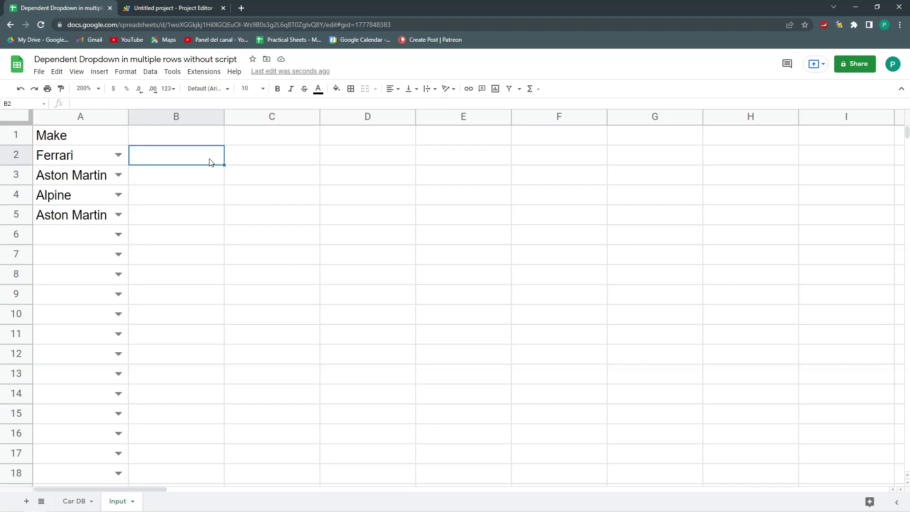
{"action": "left_click", "coordinate": [122, 153]}
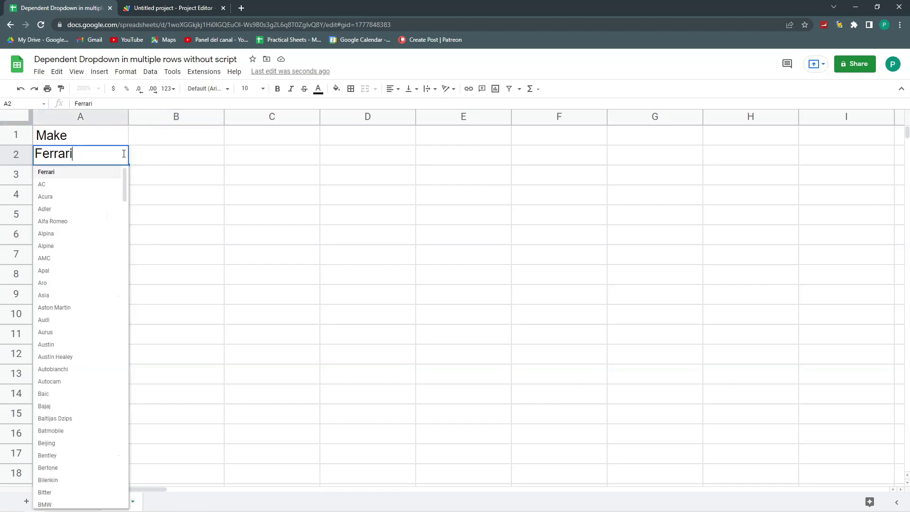
{"action": "left_click", "coordinate": [166, 191]}
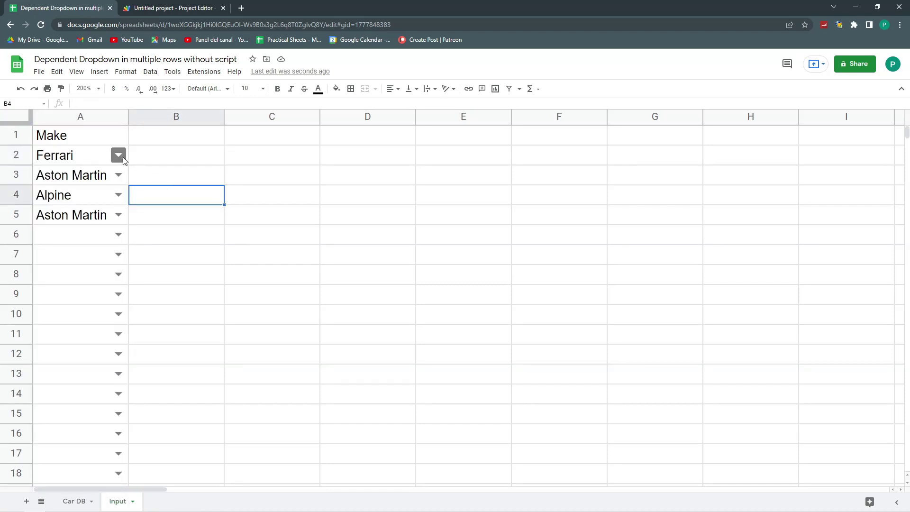
{"action": "left_click_drag", "start_coordinate": [75, 156], "coordinate": [75, 216]}
{"action": "left_click", "coordinate": [82, 293], "text": "shift"}
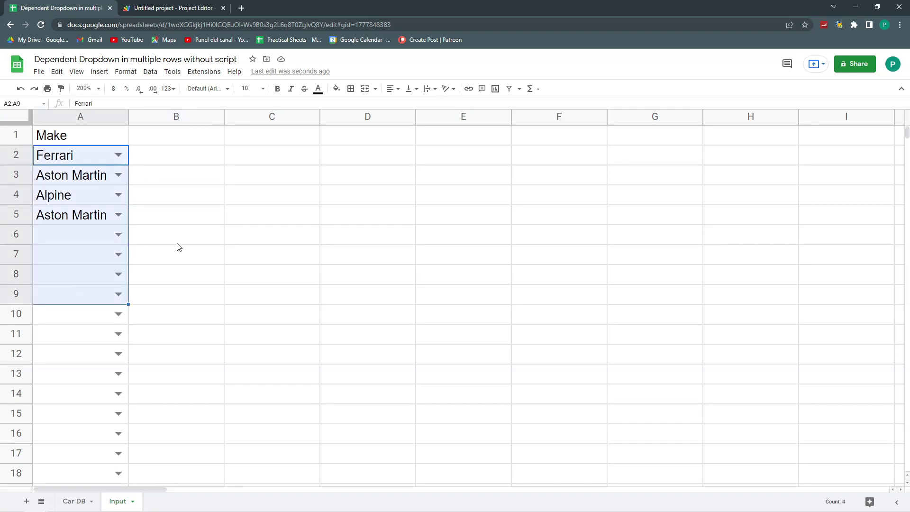
{"action": "left_click", "coordinate": [178, 245]}
Open A2's data validation and select Car DB column A as the source range
{"action": "left_click", "coordinate": [92, 159]}
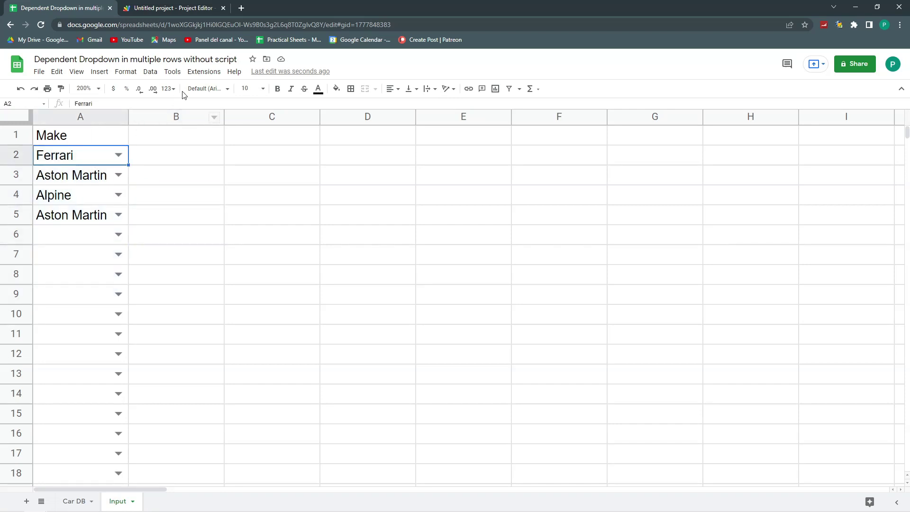
{"action": "left_click", "coordinate": [149, 72]}
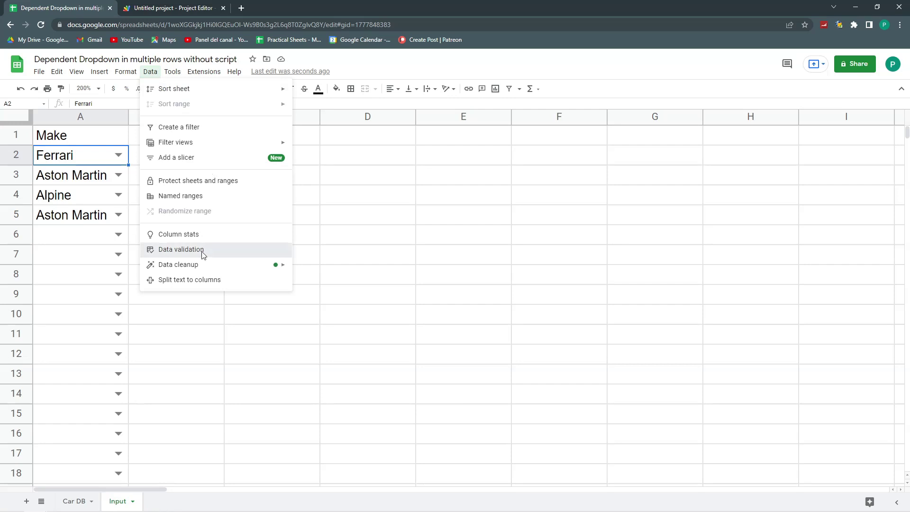
{"action": "left_click", "coordinate": [190, 250]}
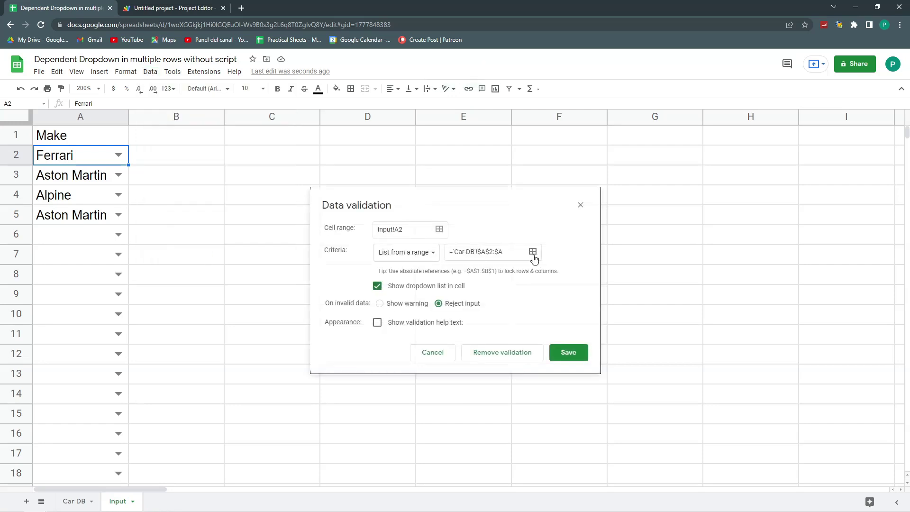
{"action": "left_click", "coordinate": [533, 251]}
{"action": "left_click", "coordinate": [74, 501]}
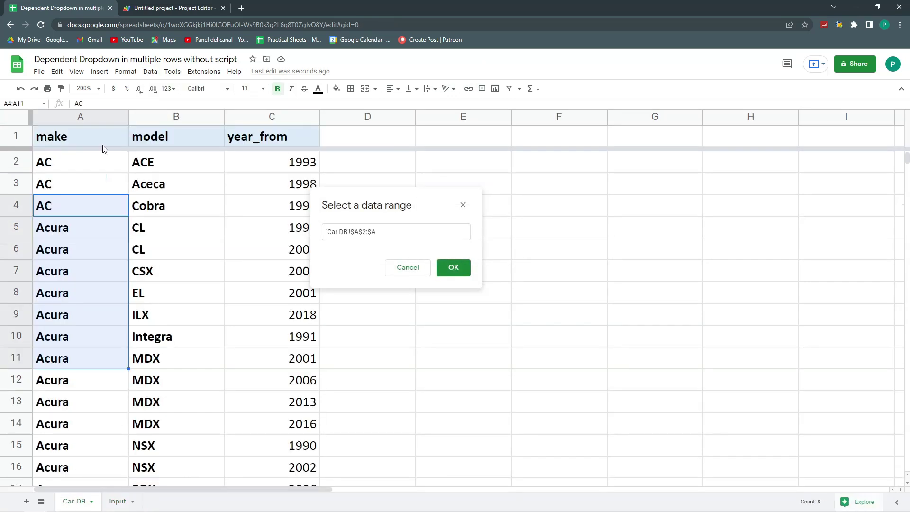
{"action": "left_click_drag", "start_coordinate": [92, 161], "coordinate": [97, 424]}
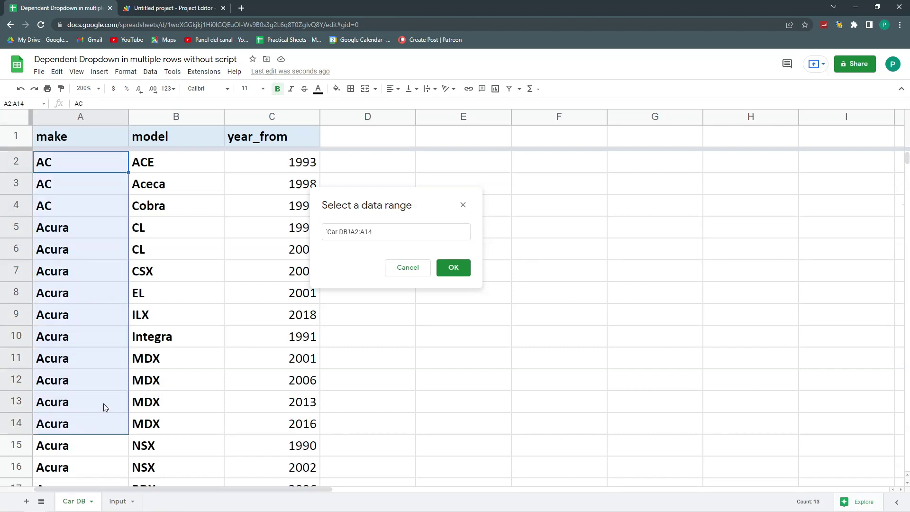
{"action": "left_click", "coordinate": [71, 167]}
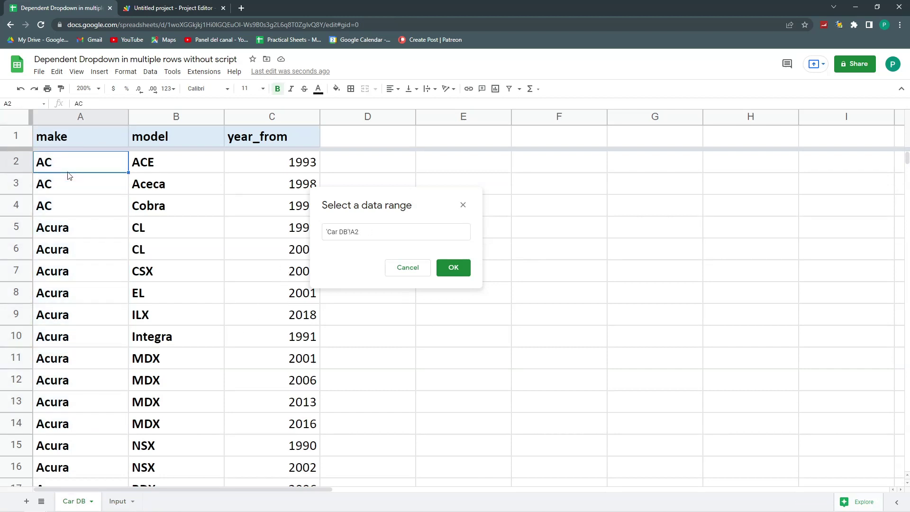
Make the source range the open-ended 'Car DB'!A2:A and save the rule
{"action": "key", "text": "ctrl+shift+Down"}
{"action": "key", "text": "ctrl+shift+Down"}
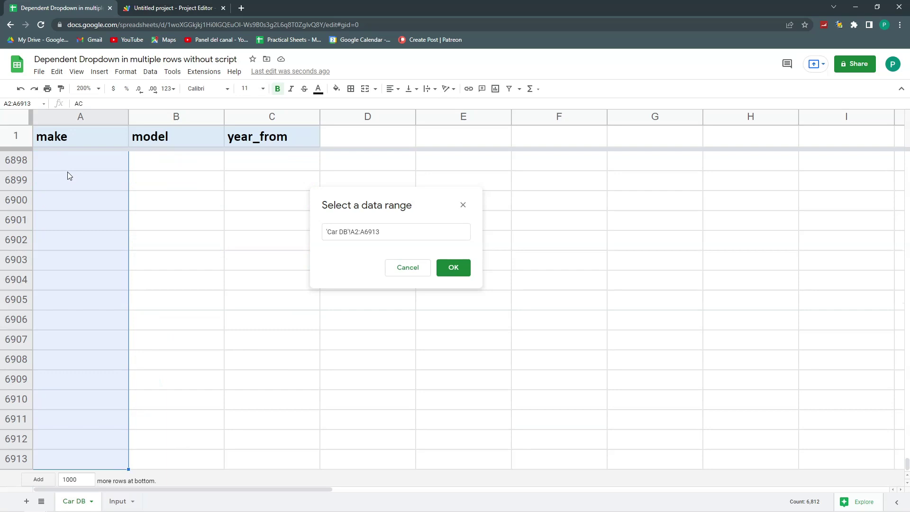
{"action": "left_click", "coordinate": [379, 232]}
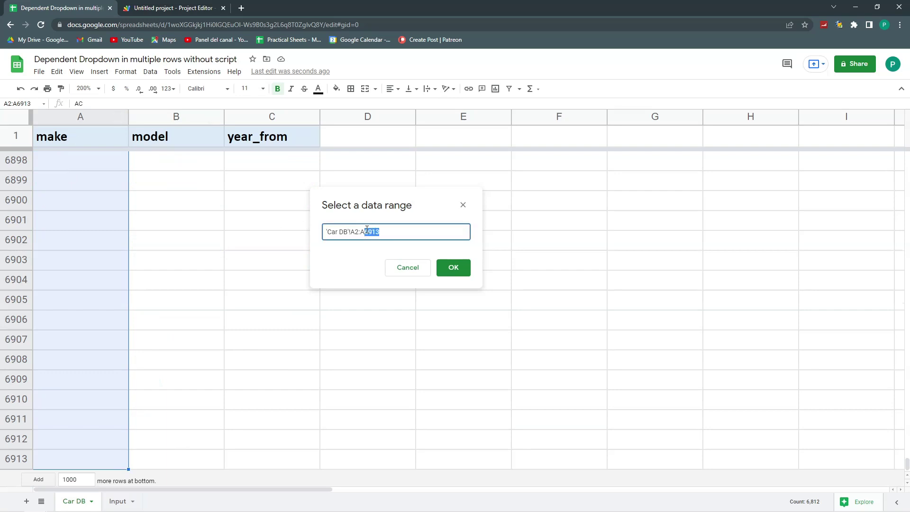
{"action": "key", "text": "BackSpace"}
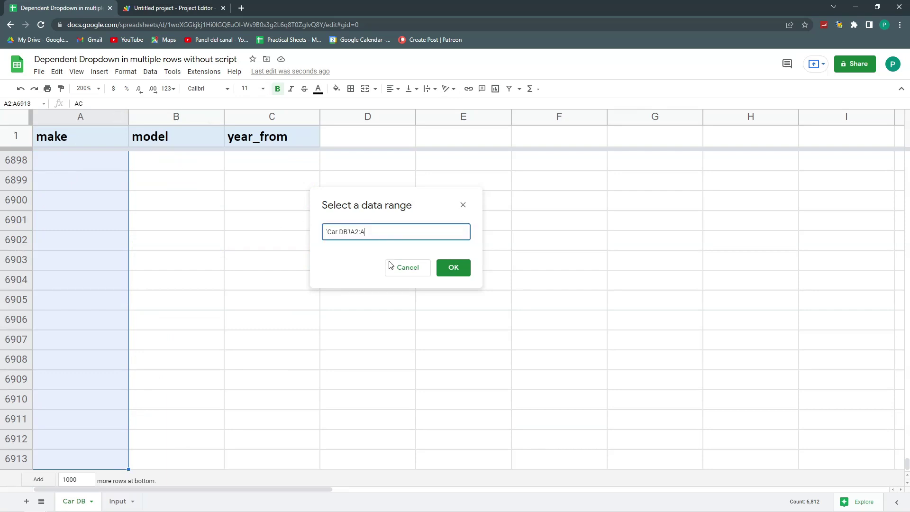
{"action": "left_click", "coordinate": [458, 269]}
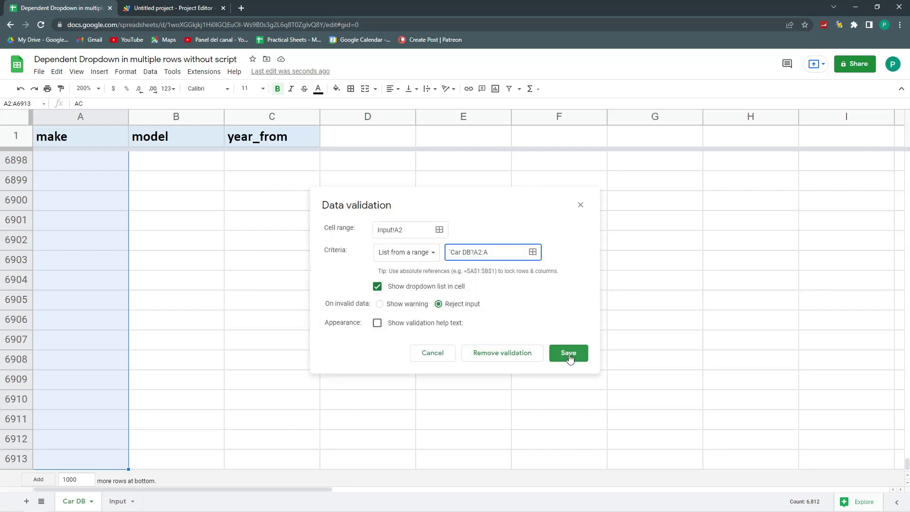
{"action": "left_click", "coordinate": [569, 353]}
{"action": "left_click", "coordinate": [108, 504]}
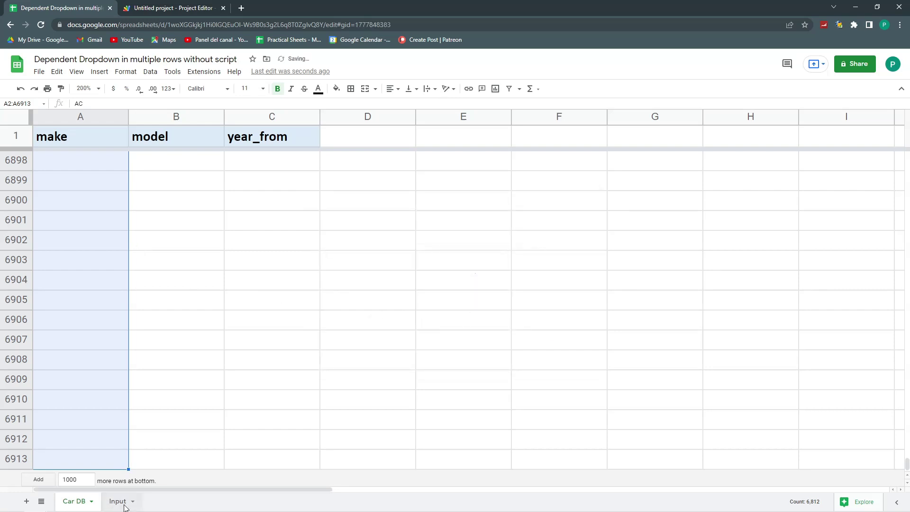
{"action": "left_click", "coordinate": [92, 179]}
{"action": "left_click", "coordinate": [91, 204]}
{"action": "left_click", "coordinate": [94, 161]}
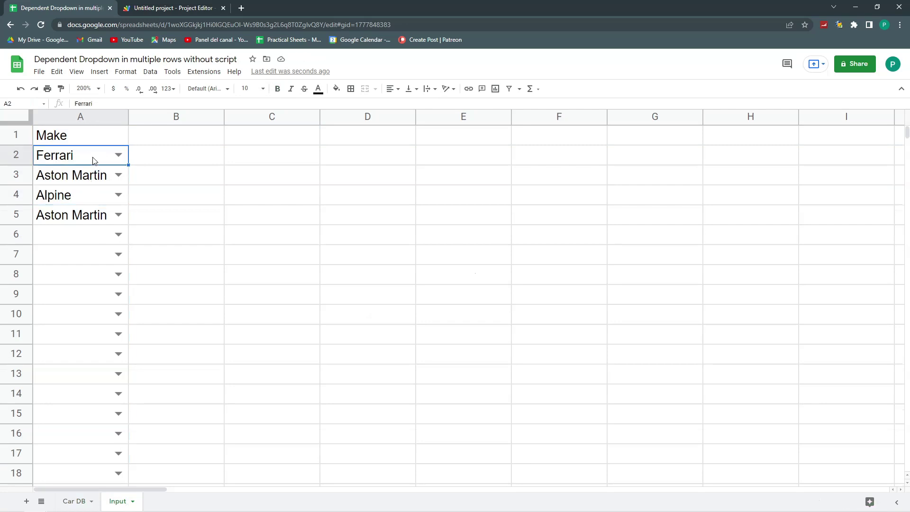
{"action": "key", "text": "Delete"}
{"action": "key", "text": "Down"}
{"action": "key", "text": "Delete"}
{"action": "key", "text": "Down"}
{"action": "key", "text": "Delete"}
{"action": "key", "text": "Down"}
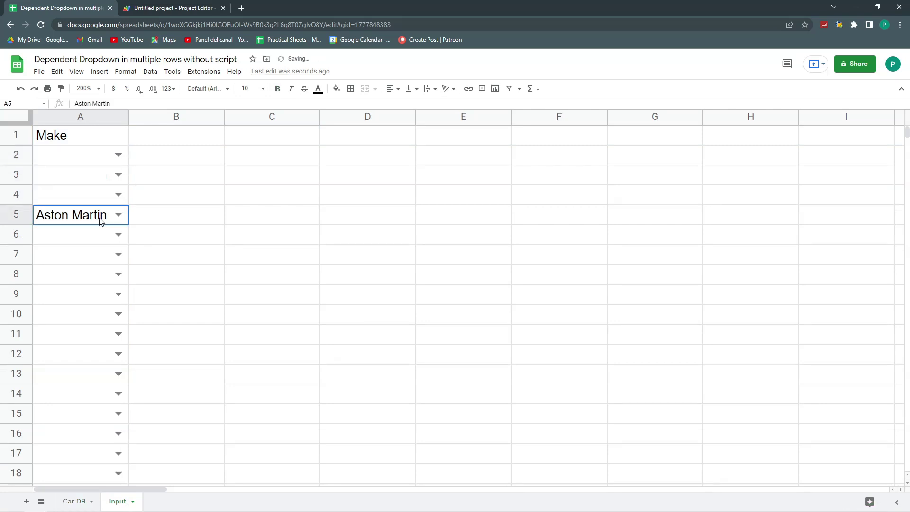
{"action": "key", "text": "Delete"}
{"action": "left_click", "coordinate": [122, 155]}
{"action": "left_click", "coordinate": [95, 278]}
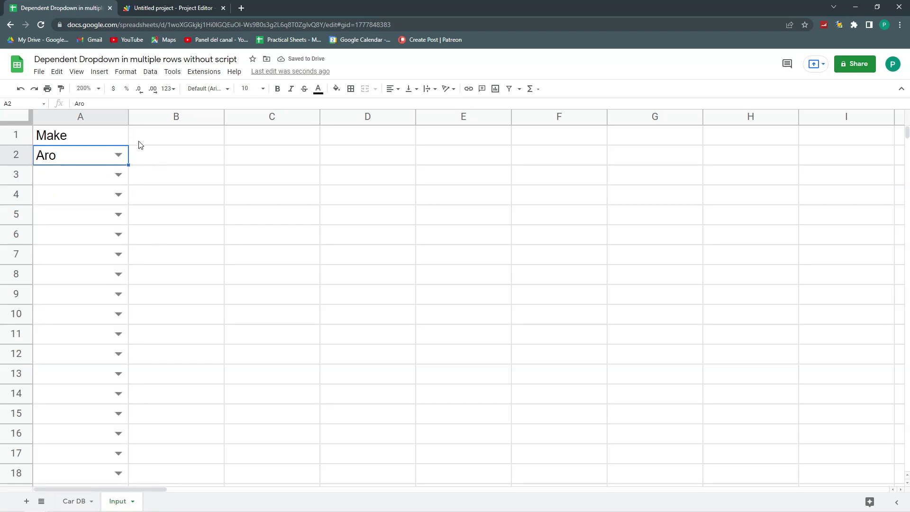
{"action": "left_click", "coordinate": [78, 505]}
{"action": "left_click", "coordinate": [124, 504]}
{"action": "left_click", "coordinate": [165, 139]}
{"action": "type", "text": "Model"}
{"action": "key", "text": "Return"}
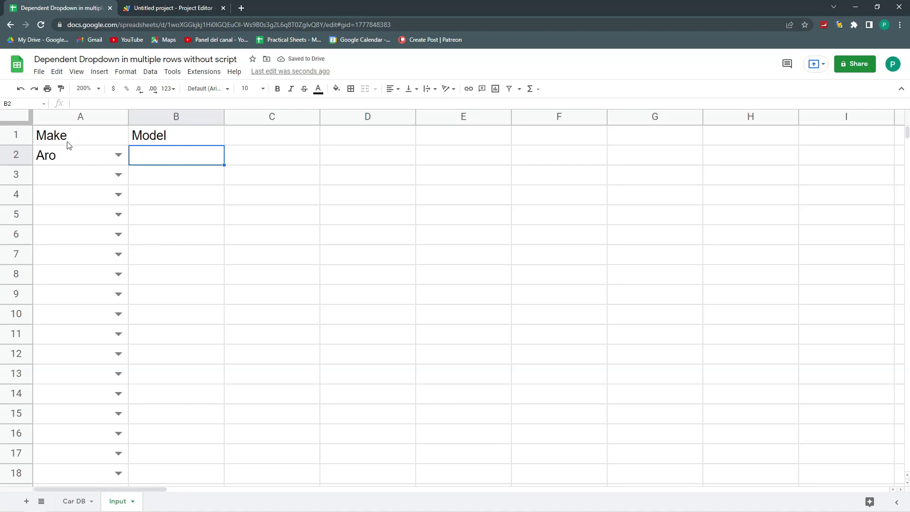
Enter =FILTER('Car DB'!B:B;'Car DB'!A:A=A2) in D2, which lists 10, 24 and Spartana
{"action": "left_click", "coordinate": [342, 156]}
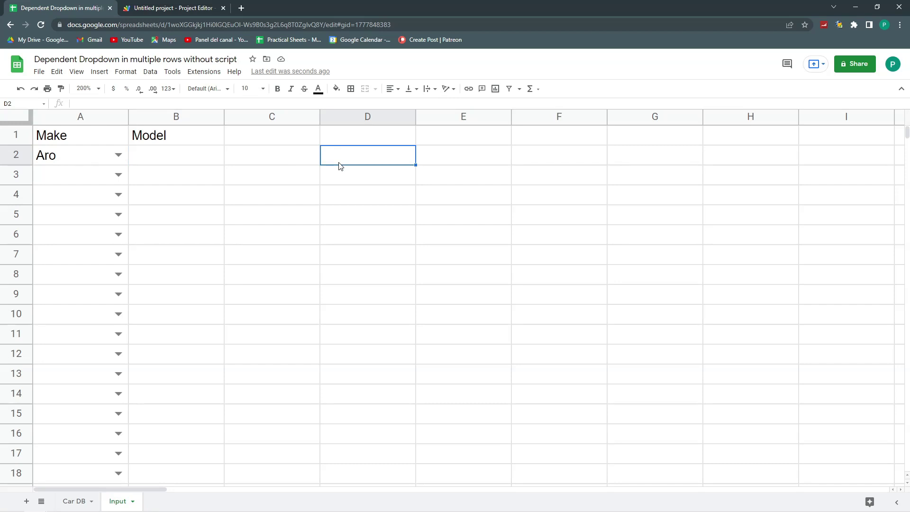
{"action": "type", "text": "=FILTER("}
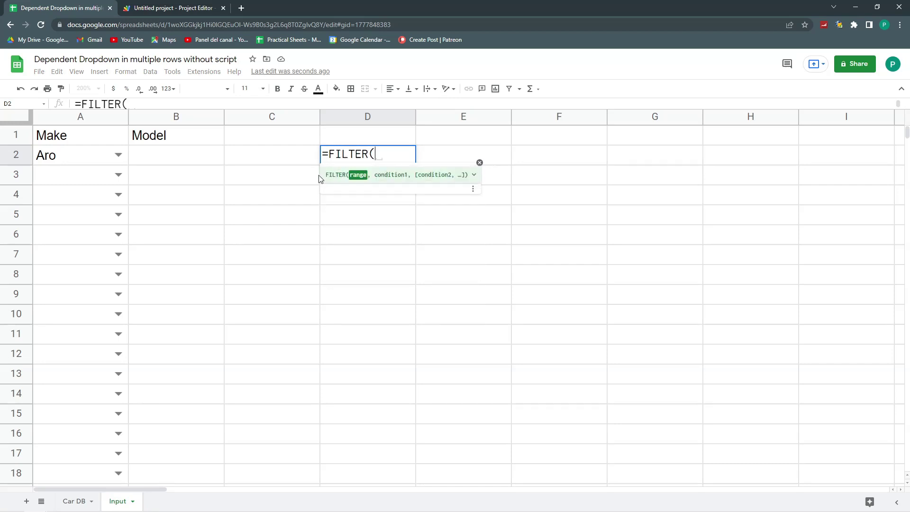
{"action": "left_click", "coordinate": [74, 501]}
{"action": "left_click", "coordinate": [167, 115]}
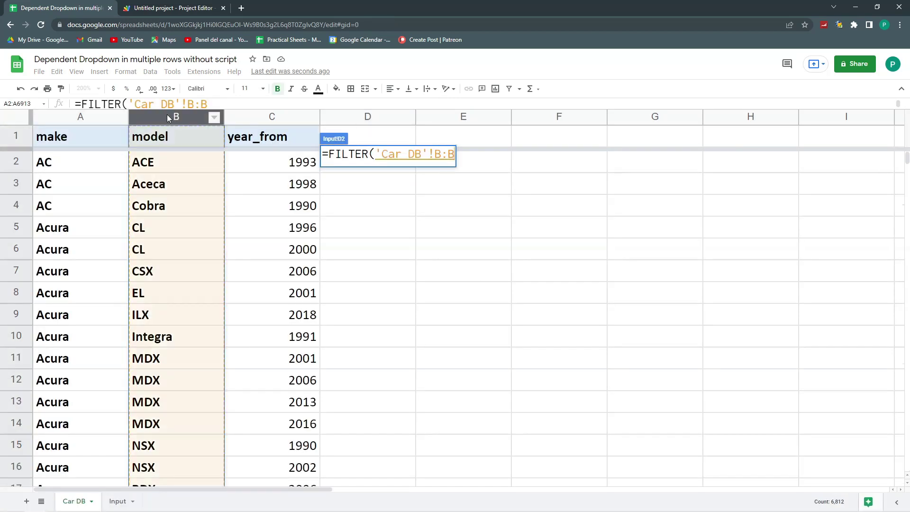
{"action": "left_click", "coordinate": [453, 159]}
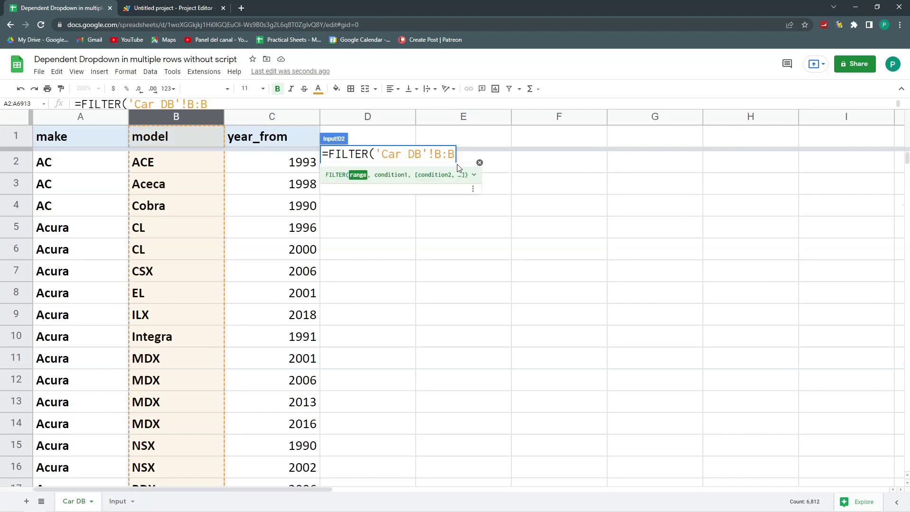
{"action": "type", "text": ";"}
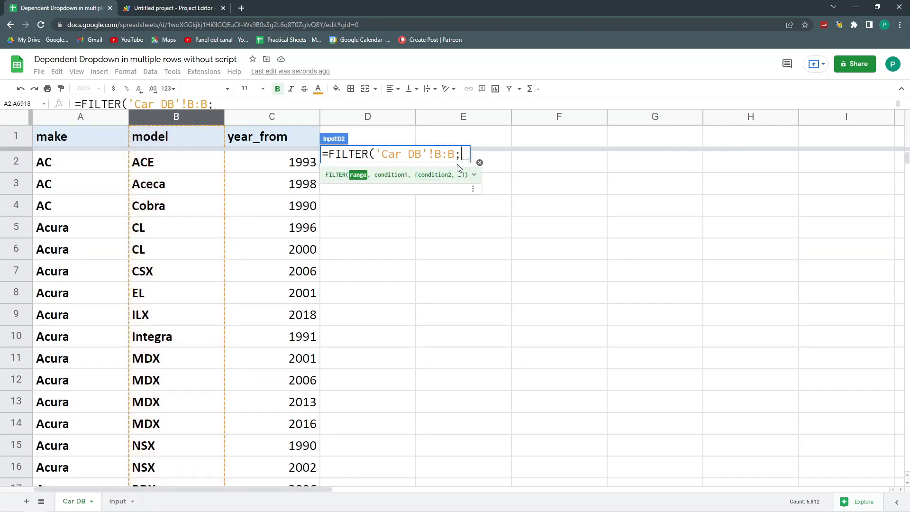
{"action": "left_click", "coordinate": [50, 115]}
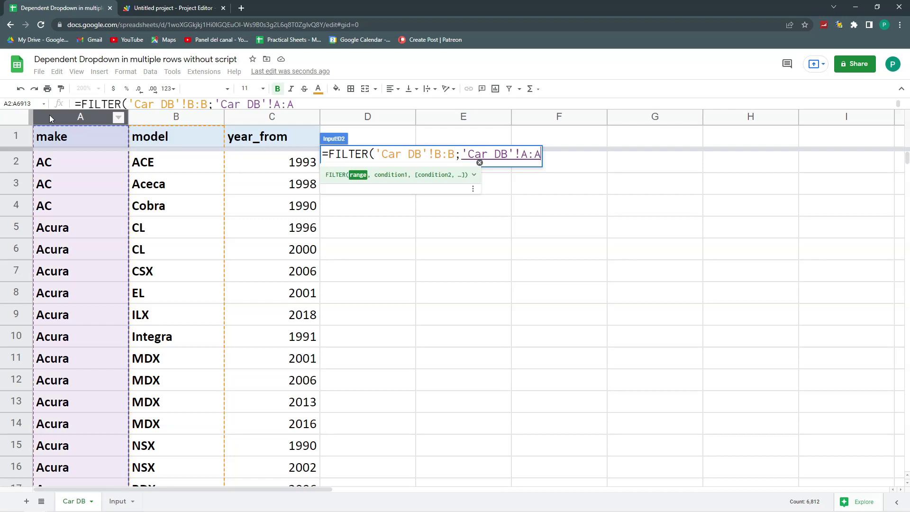
{"action": "type", "text": "="}
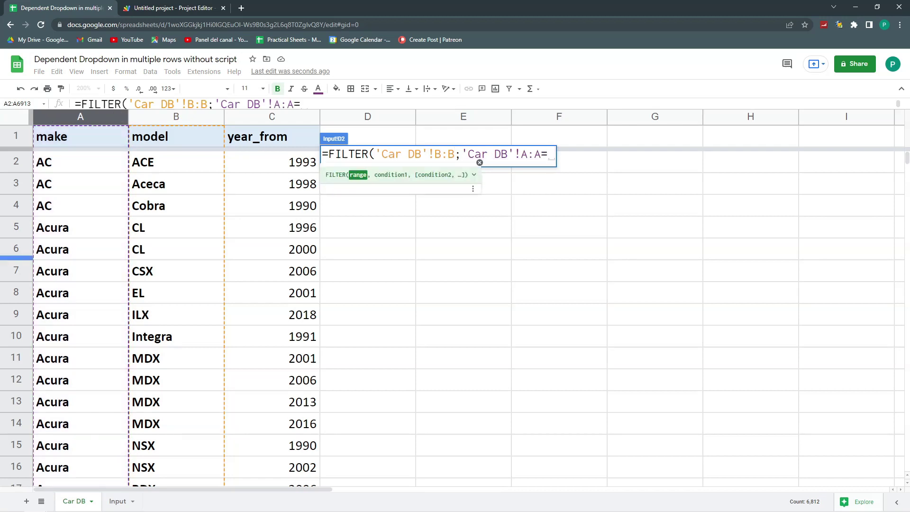
{"action": "left_click", "coordinate": [81, 160]}
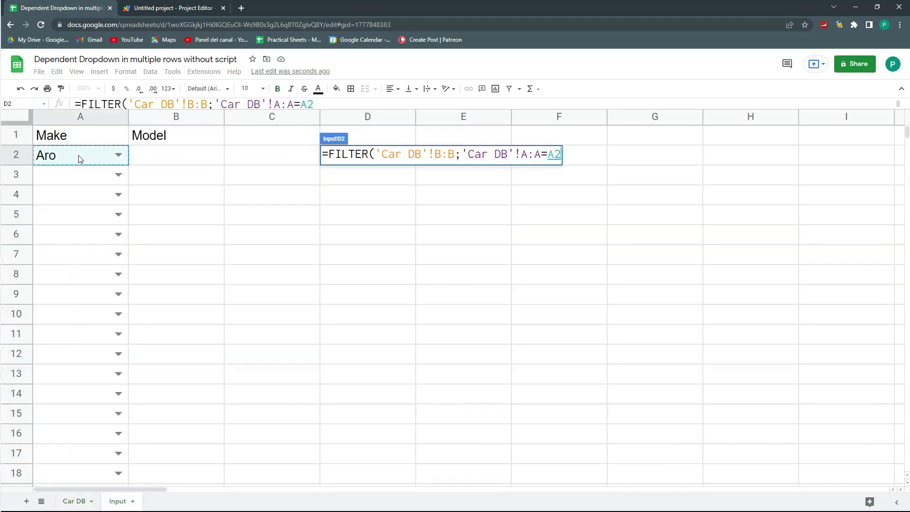
{"action": "key", "text": "Return"}
{"action": "key", "text": "Down"}
{"action": "key", "text": "Down"}
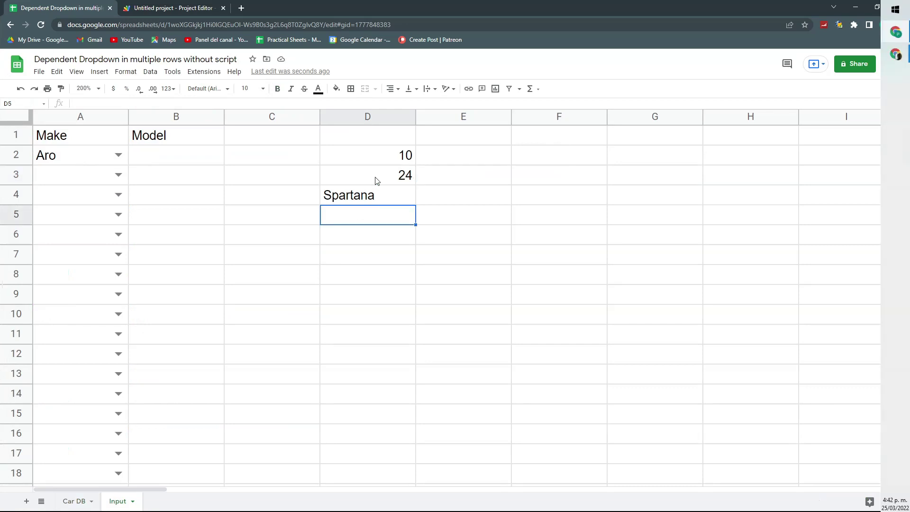
{"action": "left_click_drag", "start_coordinate": [375, 158], "coordinate": [380, 195]}
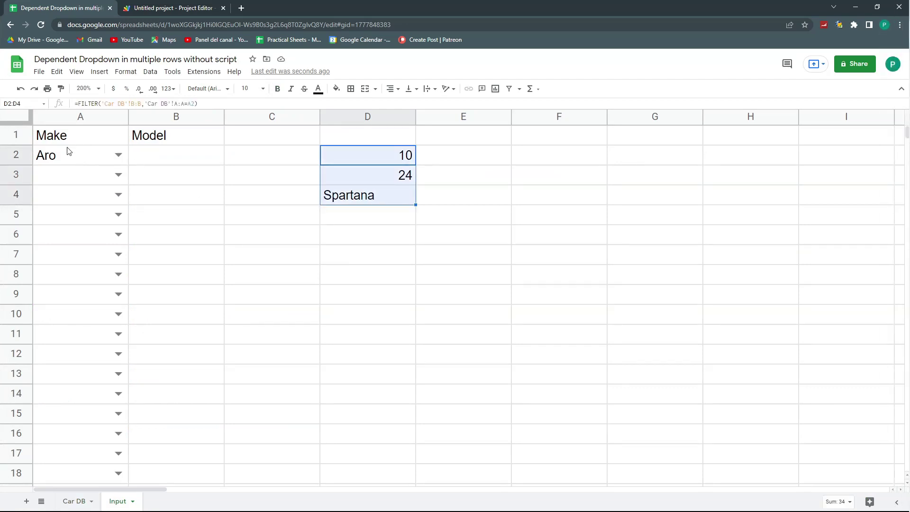
Filter Car DB's make column to Aro only, showing models 10, 24 and Spartana
{"action": "left_click", "coordinate": [68, 160]}
{"action": "left_click", "coordinate": [74, 504]}
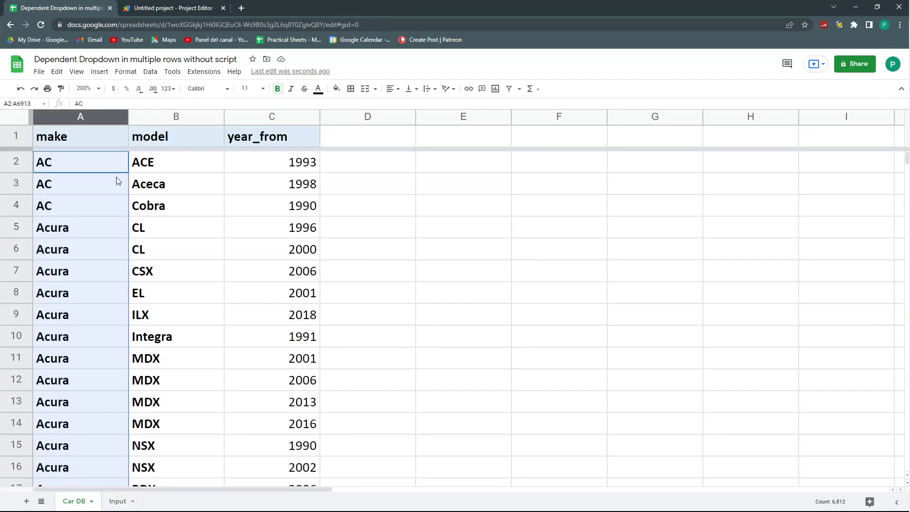
{"action": "left_click", "coordinate": [93, 143]}
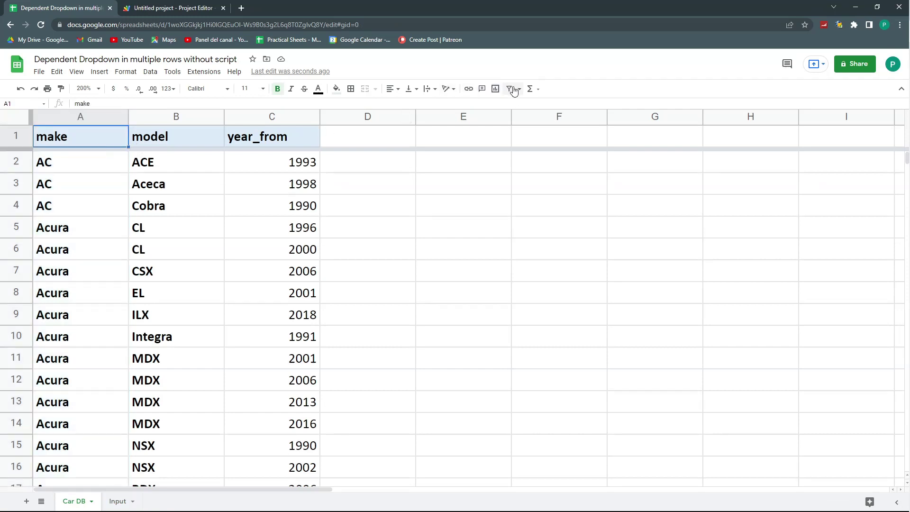
{"action": "left_click", "coordinate": [119, 138]}
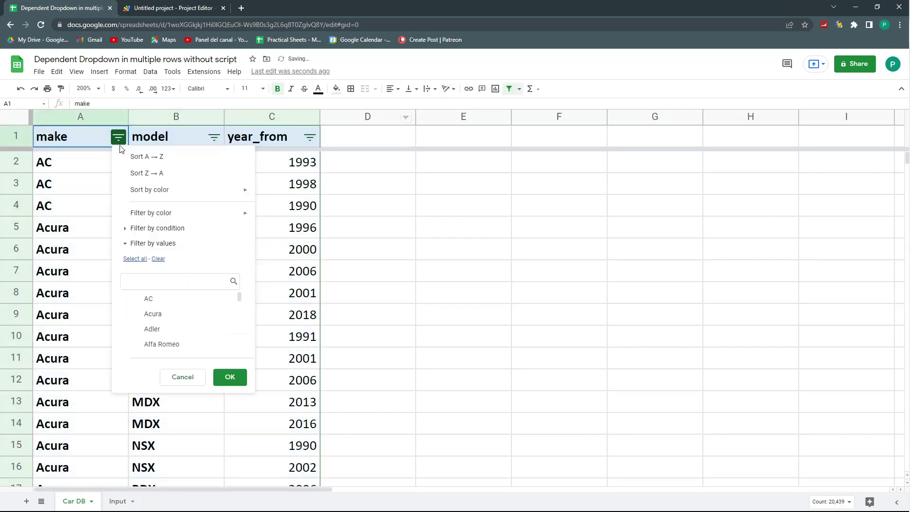
{"action": "left_click", "coordinate": [158, 259]}
{"action": "scroll", "coordinate": [175, 318], "scroll_direction": "down", "scroll_amount": 5}
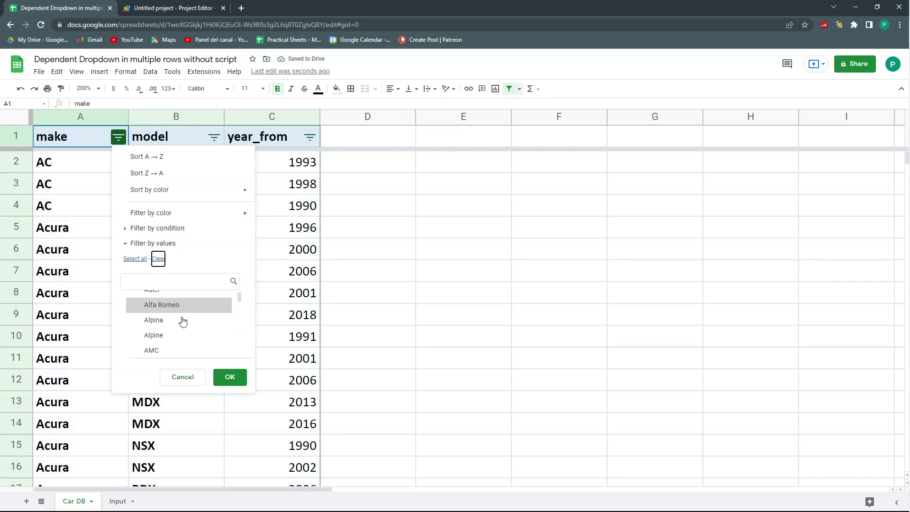
{"action": "left_click", "coordinate": [168, 315]}
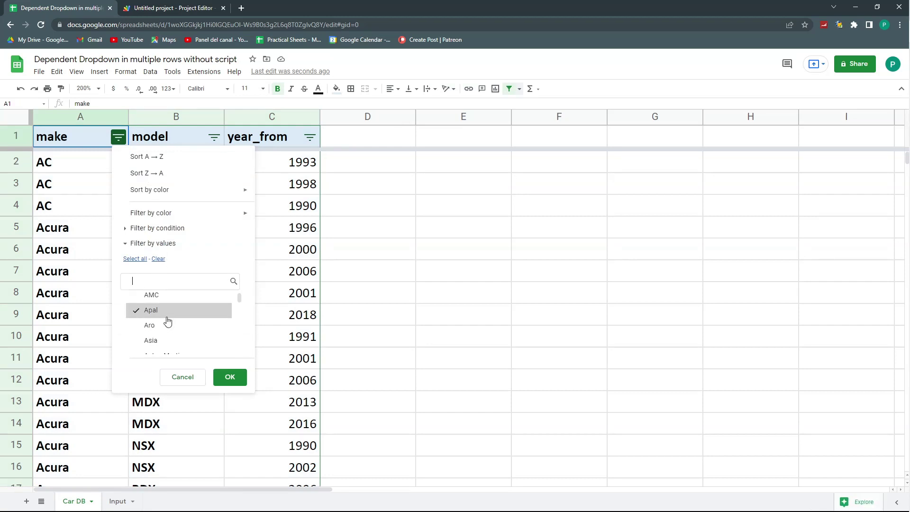
{"action": "left_click", "coordinate": [166, 326]}
{"action": "left_click", "coordinate": [159, 313]}
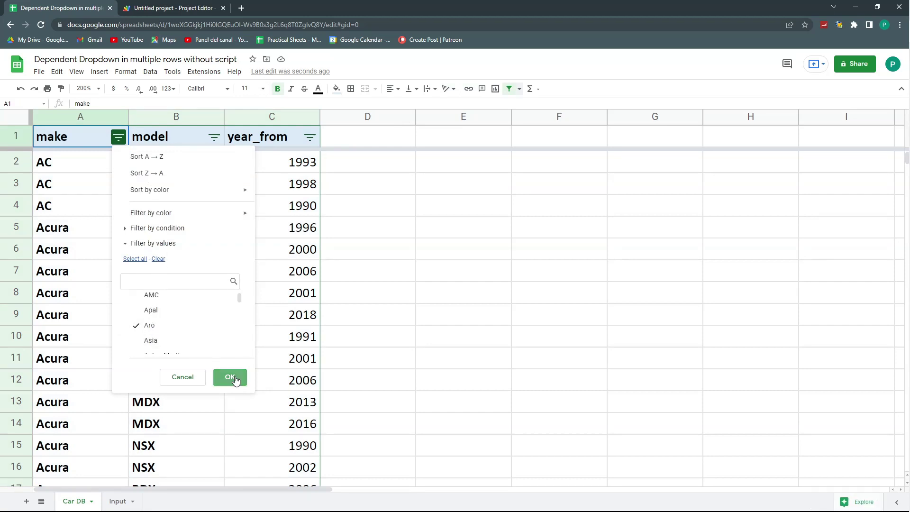
{"action": "left_click", "coordinate": [235, 379]}
{"action": "left_click_drag", "start_coordinate": [203, 168], "coordinate": [201, 206]}
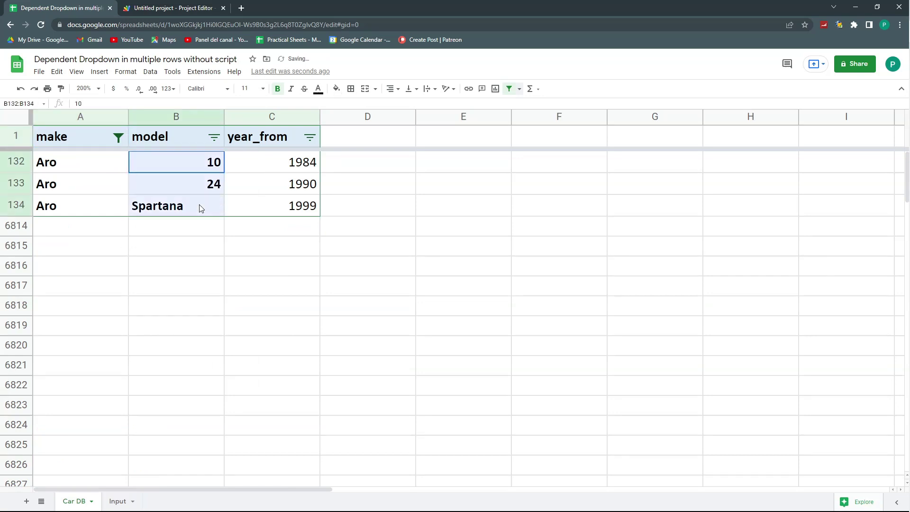
Switch A2's make to Audi and check column D lists Audi models 50, 80, 90, 100
{"action": "left_click", "coordinate": [109, 503]}
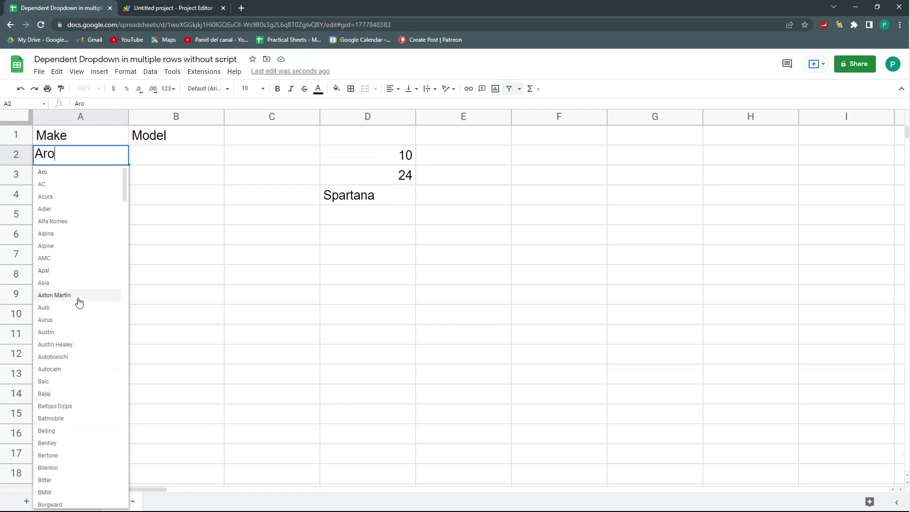
{"action": "left_click", "coordinate": [78, 304]}
{"action": "left_click_drag", "start_coordinate": [400, 158], "coordinate": [392, 311]}
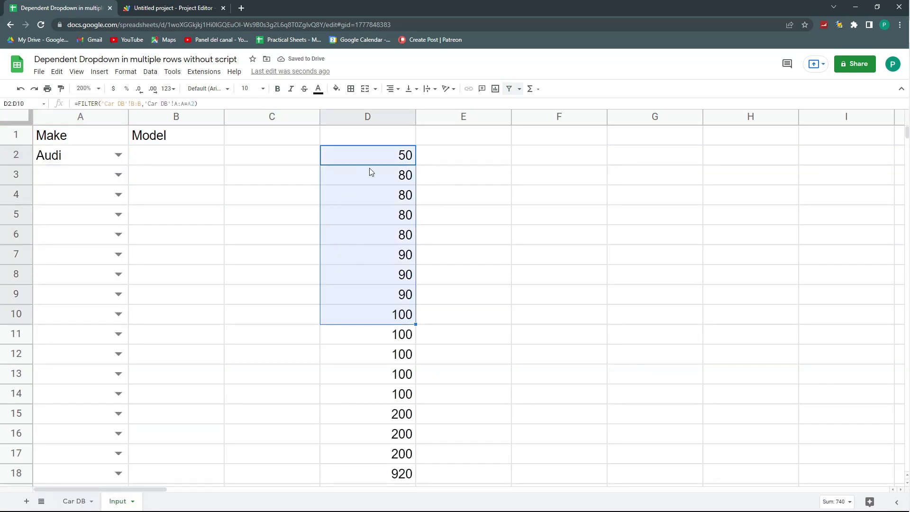
{"action": "left_click", "coordinate": [174, 162]}
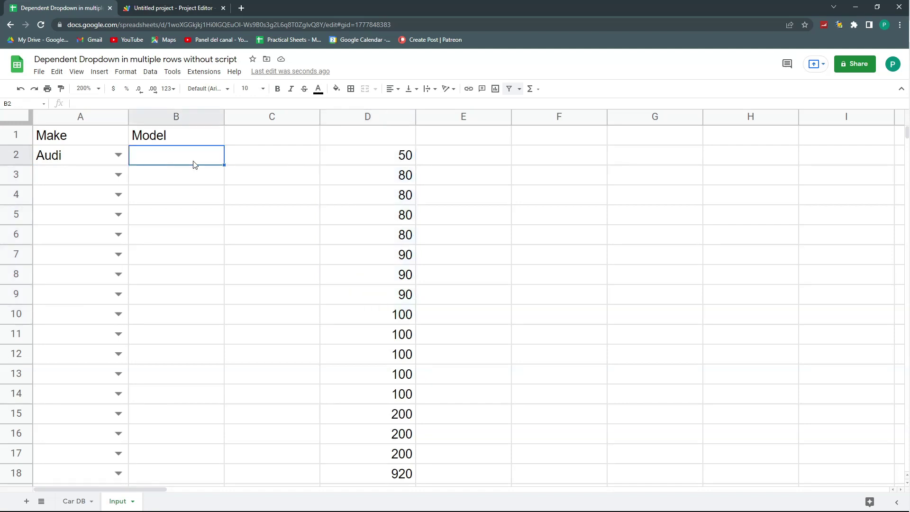
Give B2 a dropdown rule using range D2:D with invalid input rejected
{"action": "left_click", "coordinate": [154, 74]}
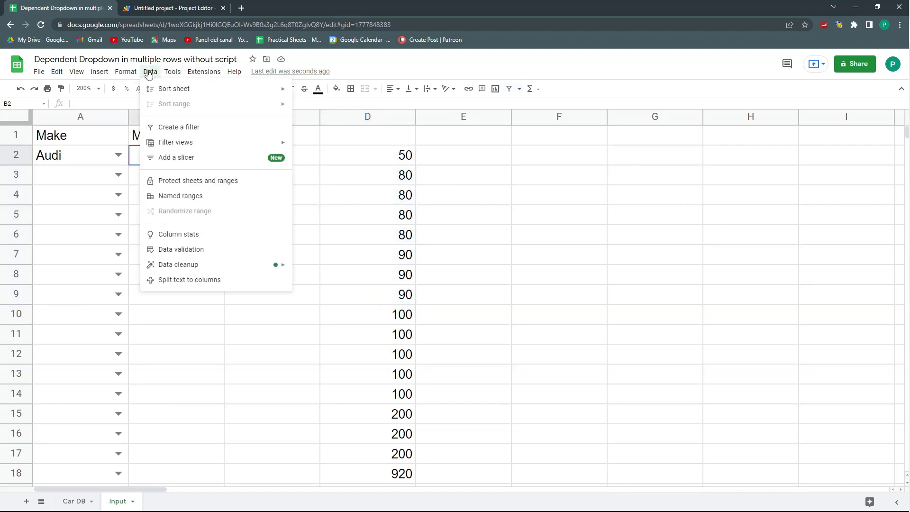
{"action": "left_click", "coordinate": [180, 248]}
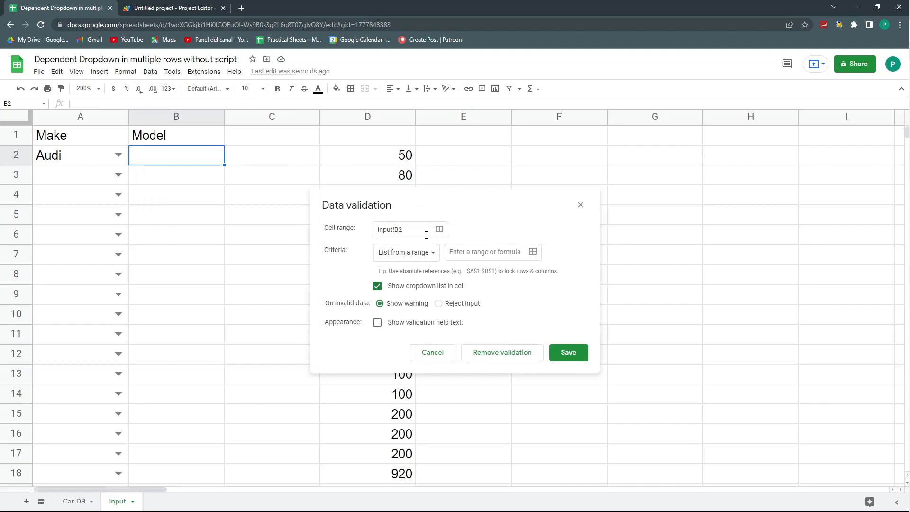
{"action": "left_click", "coordinate": [533, 252]}
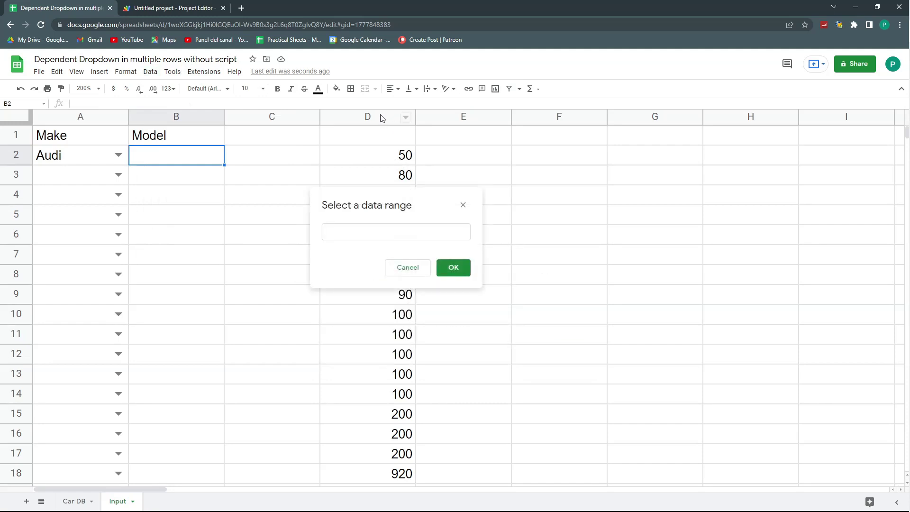
{"action": "left_click", "coordinate": [385, 158]}
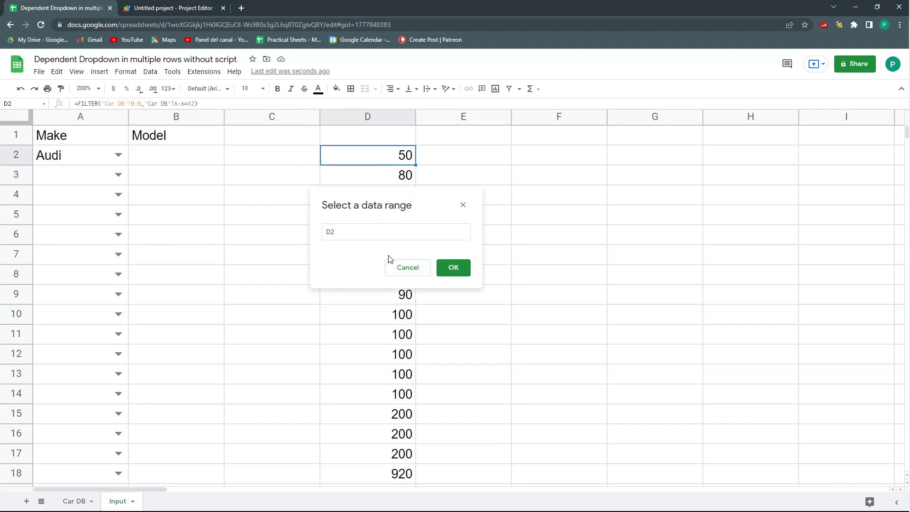
{"action": "left_click", "coordinate": [361, 230]}
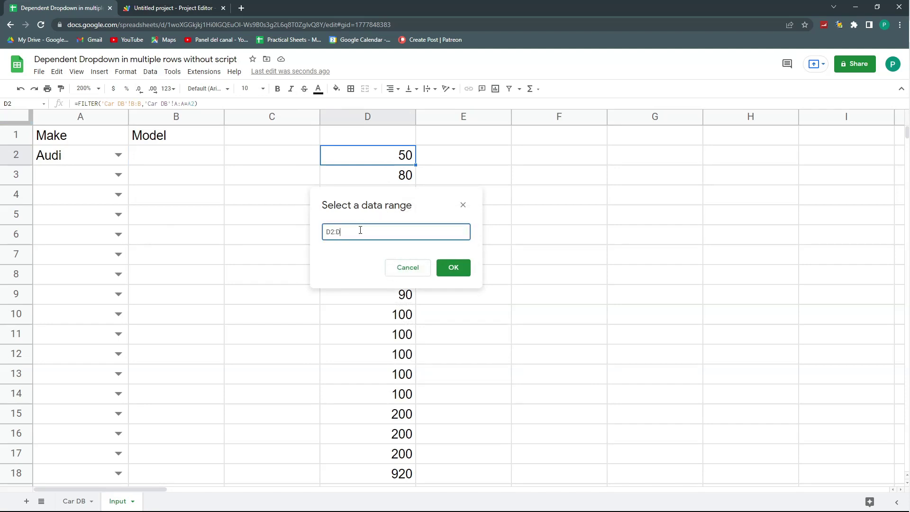
{"action": "type", "text": ":D"}
{"action": "left_click", "coordinate": [453, 268]}
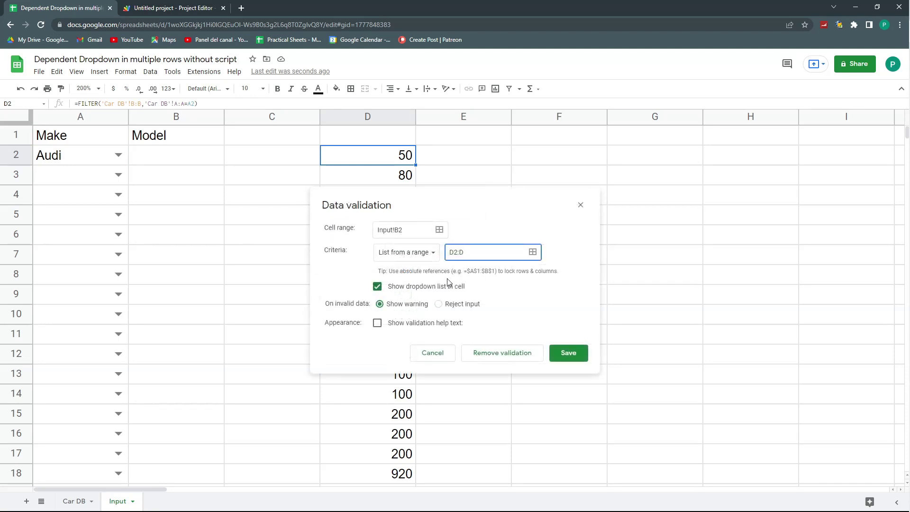
{"action": "left_click", "coordinate": [451, 305]}
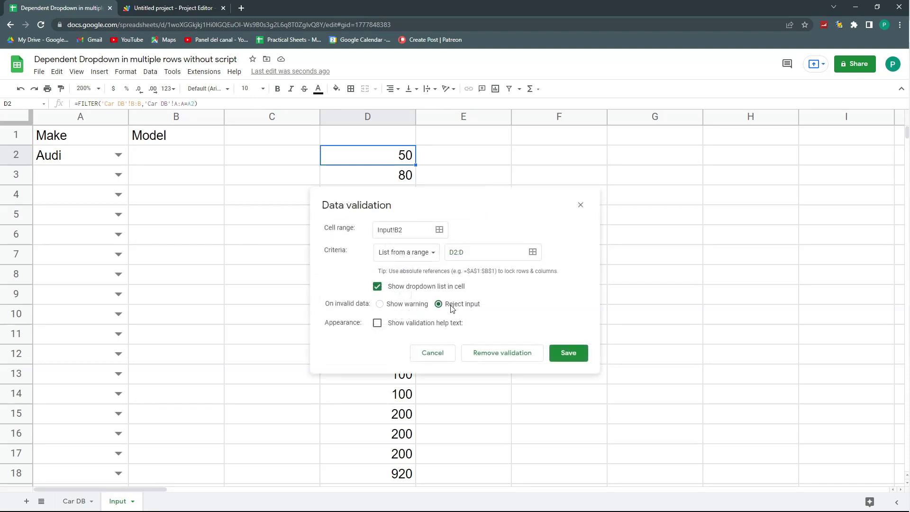
{"action": "left_click", "coordinate": [569, 354]}
Test B2's new model list, then try Baic as the make in A2
{"action": "left_click", "coordinate": [214, 155]}
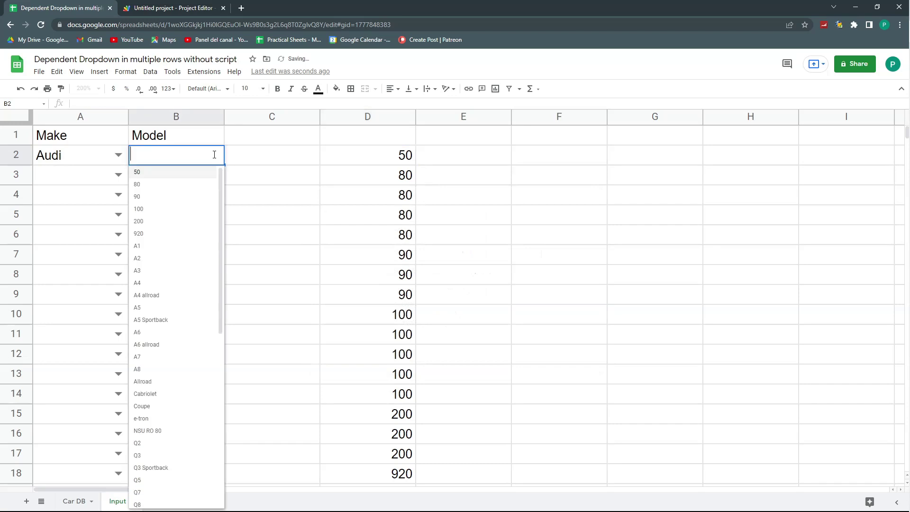
{"action": "left_click", "coordinate": [256, 184]}
{"action": "left_click", "coordinate": [118, 155]}
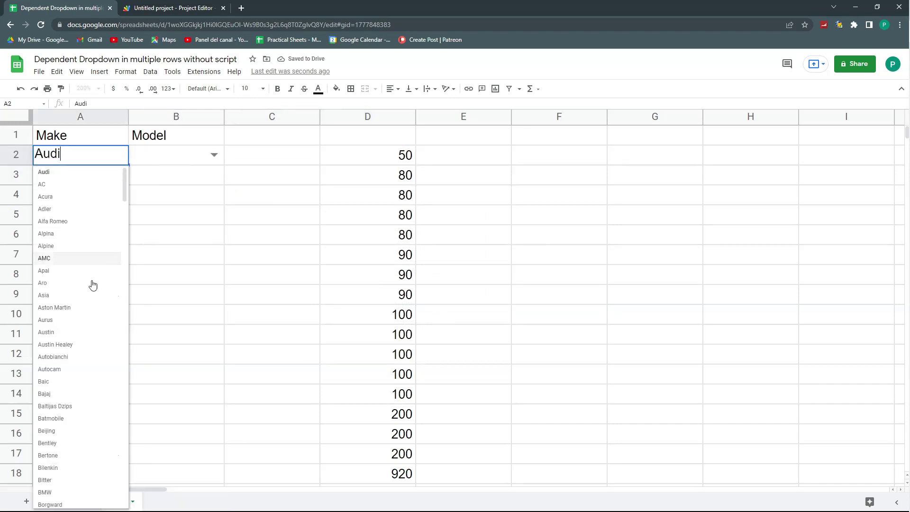
{"action": "left_click", "coordinate": [66, 382]}
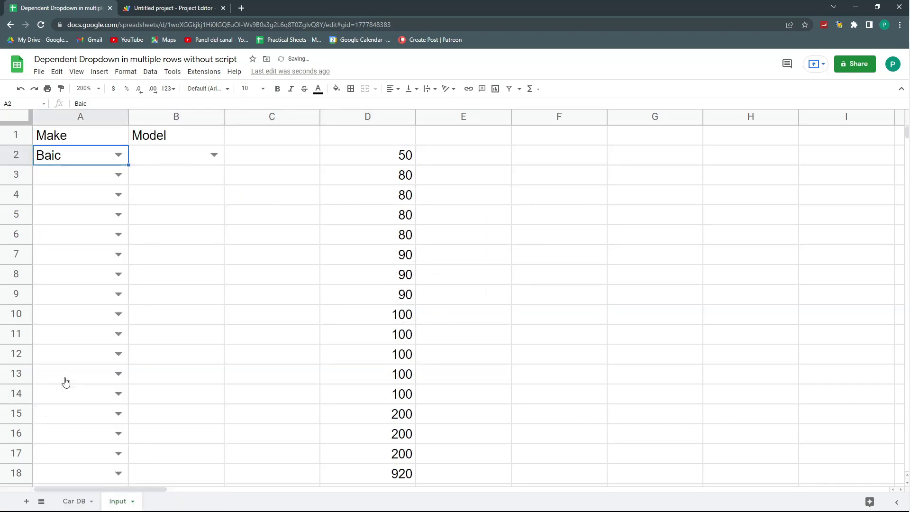
{"action": "left_click", "coordinate": [214, 154]}
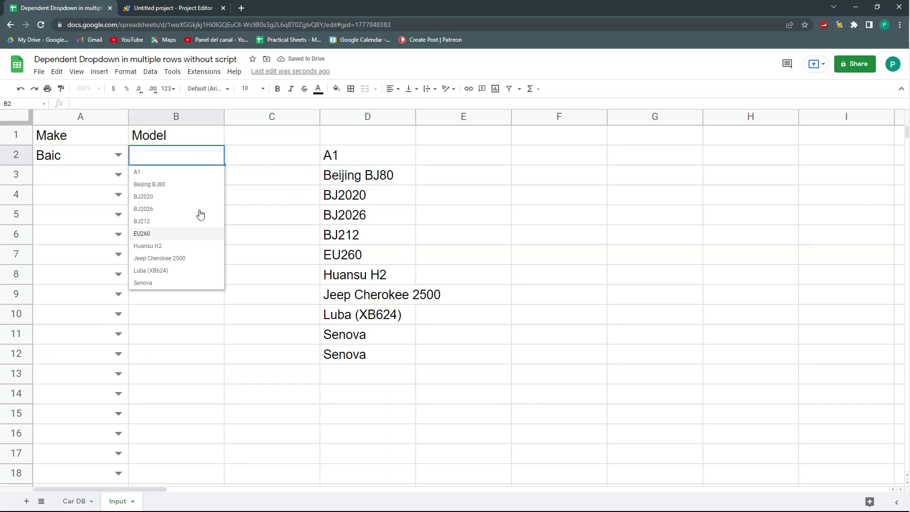
{"action": "left_click", "coordinate": [91, 175]}
Set A2 to Bentley and choose Mulsanne as the model in B2
{"action": "left_click", "coordinate": [118, 154]}
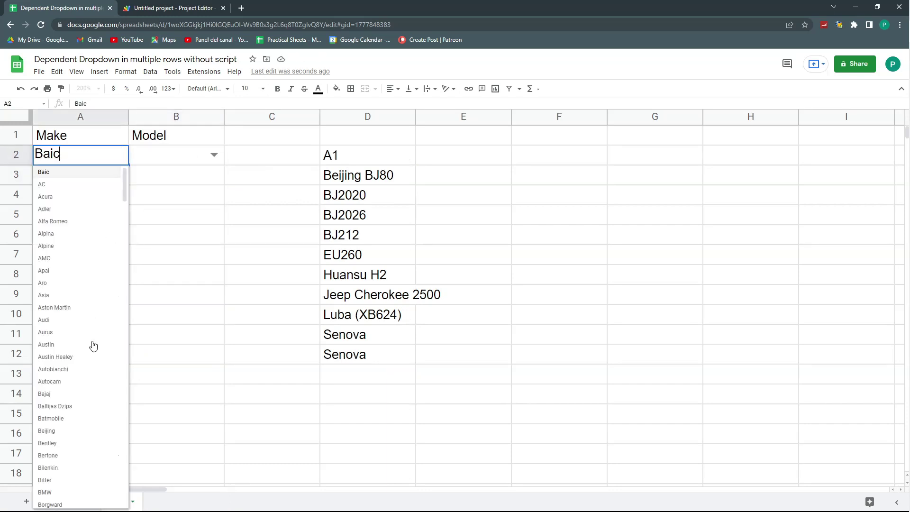
{"action": "left_click", "coordinate": [80, 446]}
{"action": "left_click", "coordinate": [215, 155]}
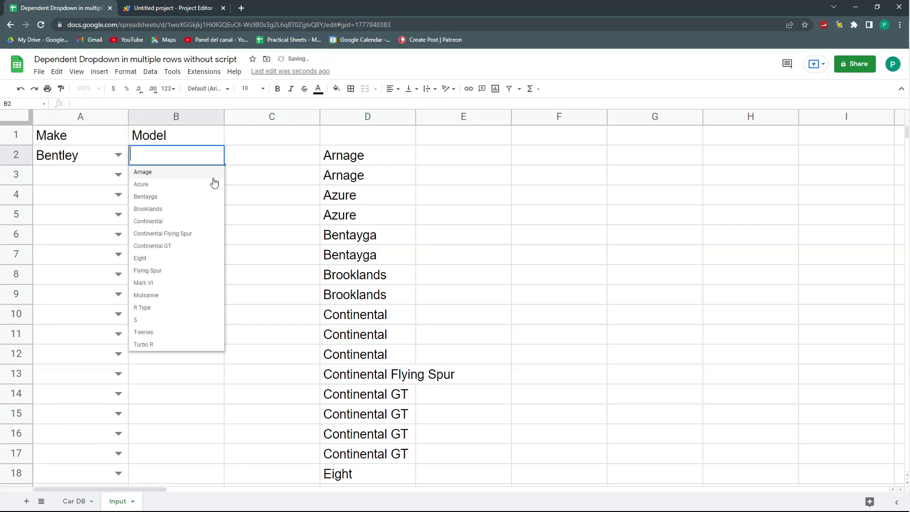
{"action": "left_click", "coordinate": [181, 300]}
{"action": "left_click", "coordinate": [246, 174]}
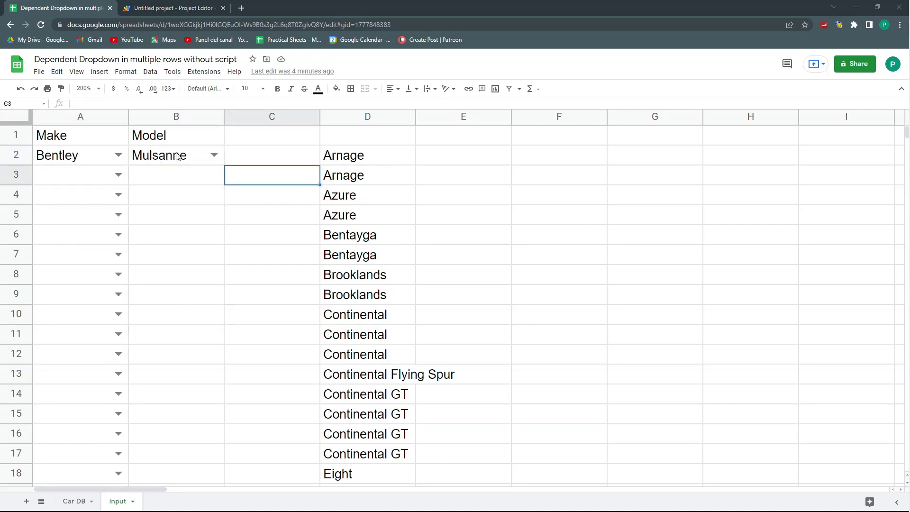
Set A3 to Austin Healey and fill B2's Mulsanne dropdown down through B4
{"action": "left_click", "coordinate": [119, 175]}
{"action": "left_click", "coordinate": [70, 364]}
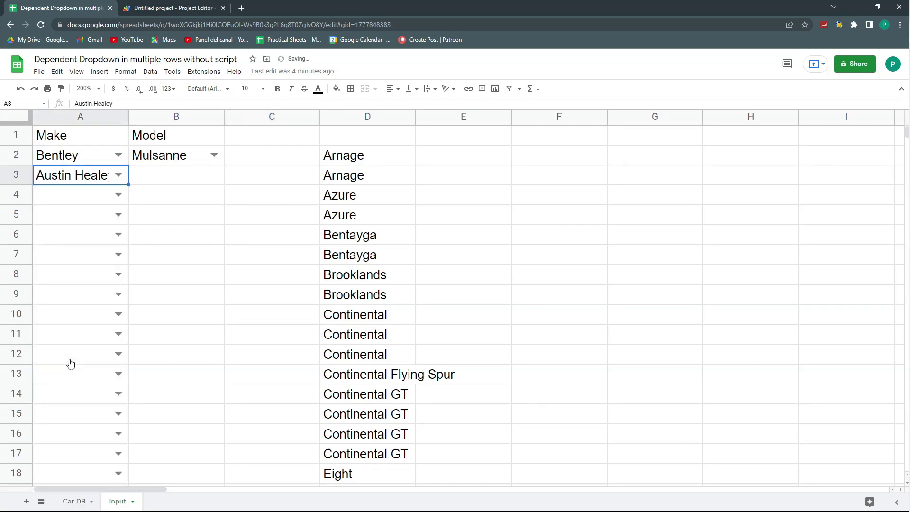
{"action": "left_click", "coordinate": [174, 155]}
{"action": "left_click_drag", "start_coordinate": [224, 165], "coordinate": [224, 184]}
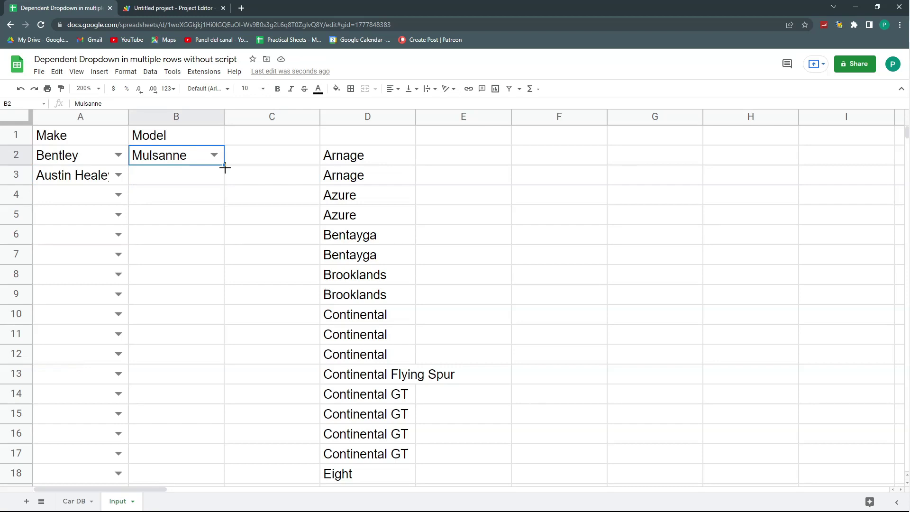
{"action": "left_click_drag", "start_coordinate": [225, 168], "coordinate": [223, 195]}
{"action": "left_click", "coordinate": [195, 182]}
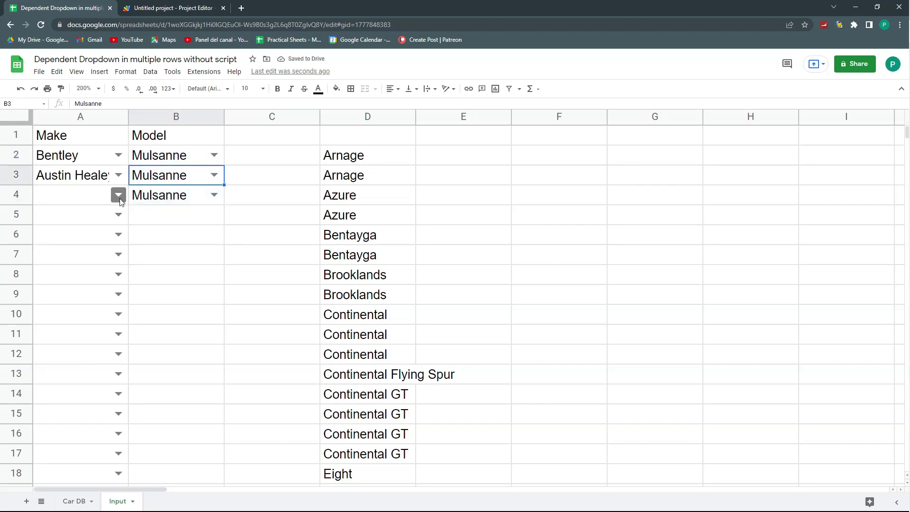
{"action": "left_click", "coordinate": [179, 159]}
{"action": "left_click", "coordinate": [190, 176]}
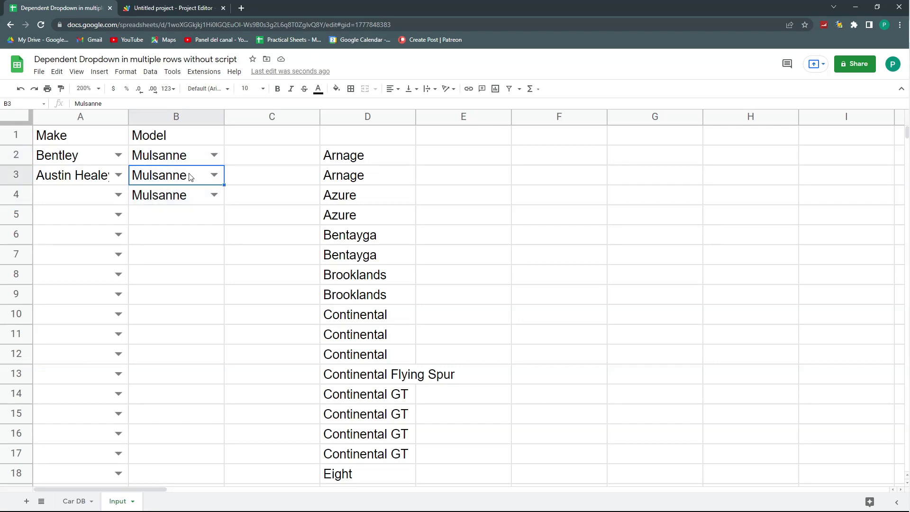
{"action": "left_click_drag", "start_coordinate": [346, 152], "coordinate": [354, 315]}
{"action": "left_click", "coordinate": [187, 198]}
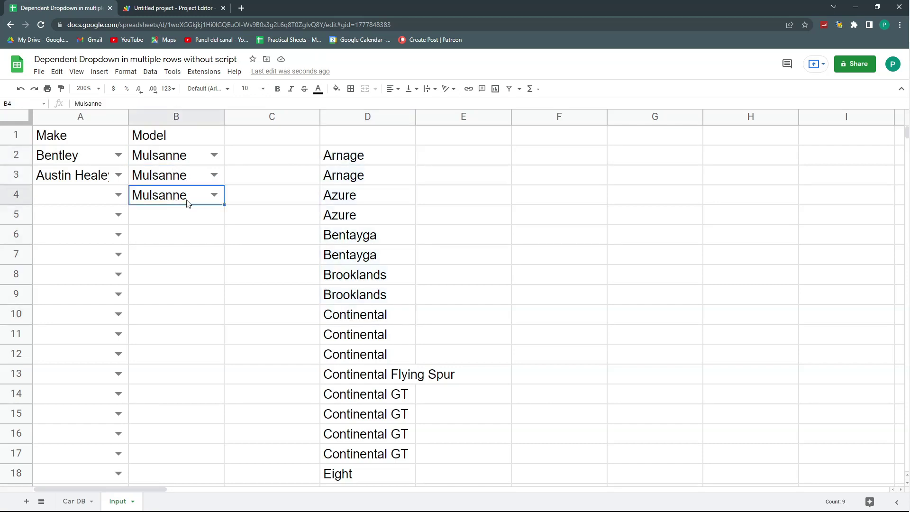
Change A2 to Aston Martin and choose Lagonda as the model in B4
{"action": "left_click", "coordinate": [113, 158]}
{"action": "left_click", "coordinate": [86, 309]}
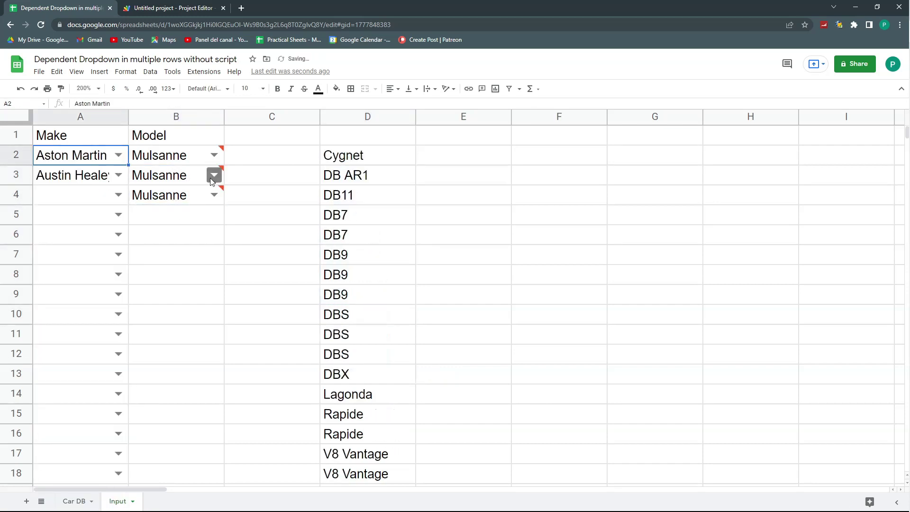
{"action": "left_click", "coordinate": [214, 176]}
{"action": "left_click", "coordinate": [264, 275]}
{"action": "left_click", "coordinate": [214, 195]}
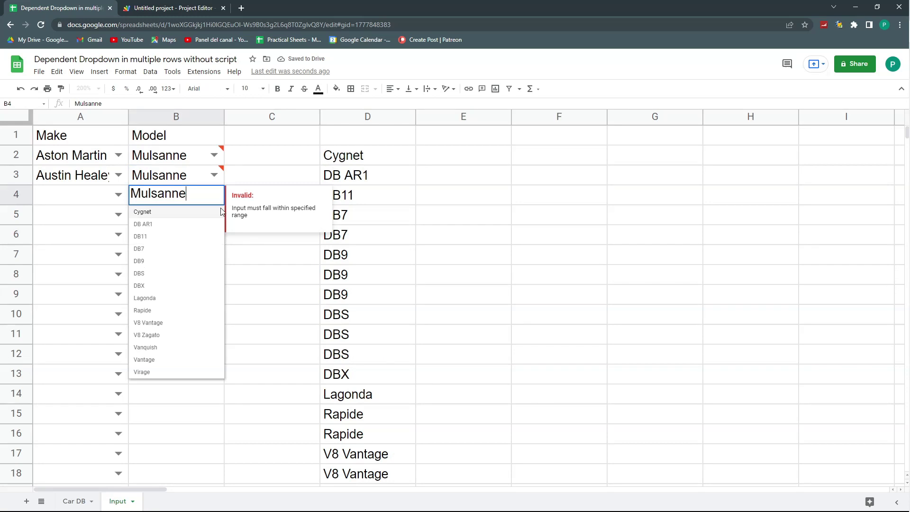
{"action": "left_click", "coordinate": [204, 297]}
{"action": "left_click", "coordinate": [256, 299]}
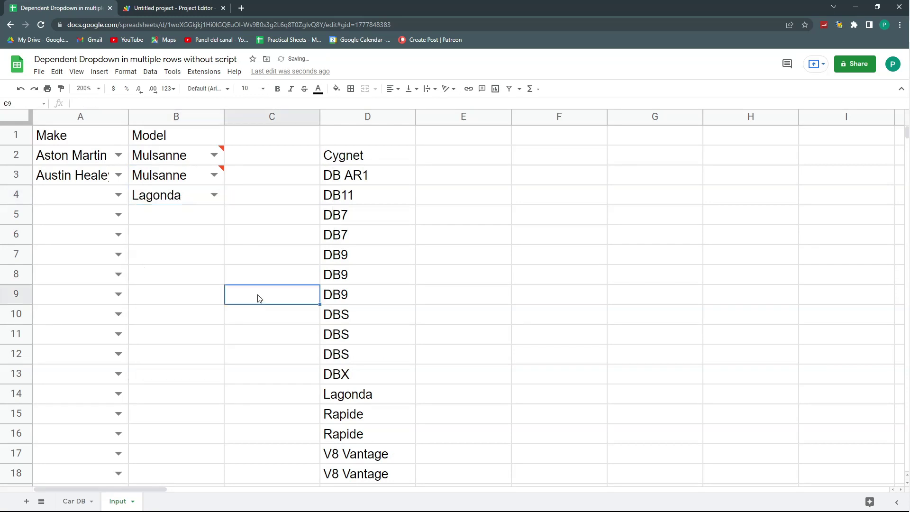
Set A3 to Autocam and review rows 2–4 against the column D results
{"action": "left_click", "coordinate": [118, 176]}
{"action": "left_click", "coordinate": [82, 384]}
{"action": "left_click_drag", "start_coordinate": [71, 156], "coordinate": [166, 158]}
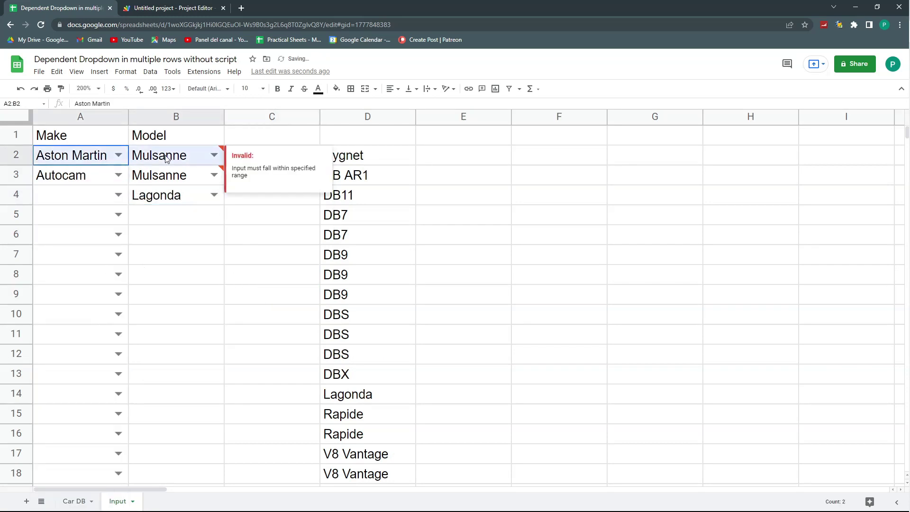
{"action": "left_click_drag", "start_coordinate": [88, 176], "coordinate": [162, 176]}
{"action": "left_click_drag", "start_coordinate": [85, 201], "coordinate": [160, 201]}
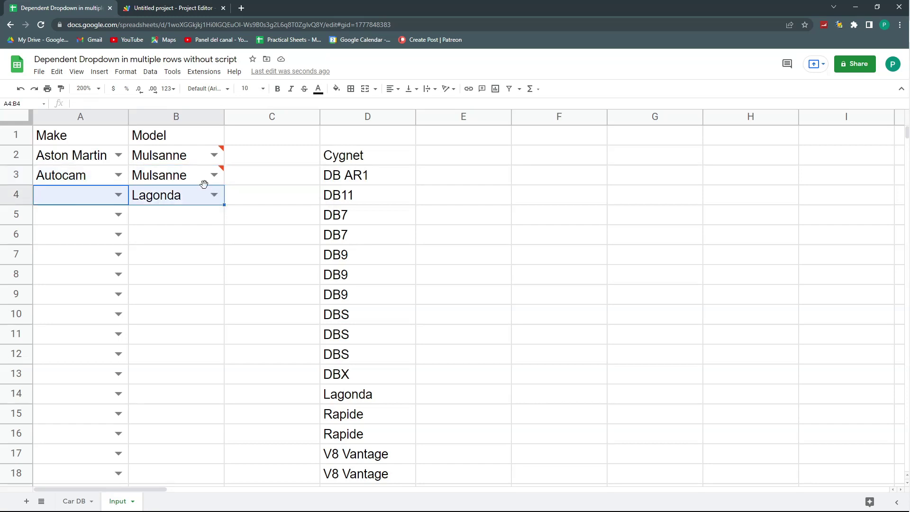
{"action": "left_click", "coordinate": [183, 260]}
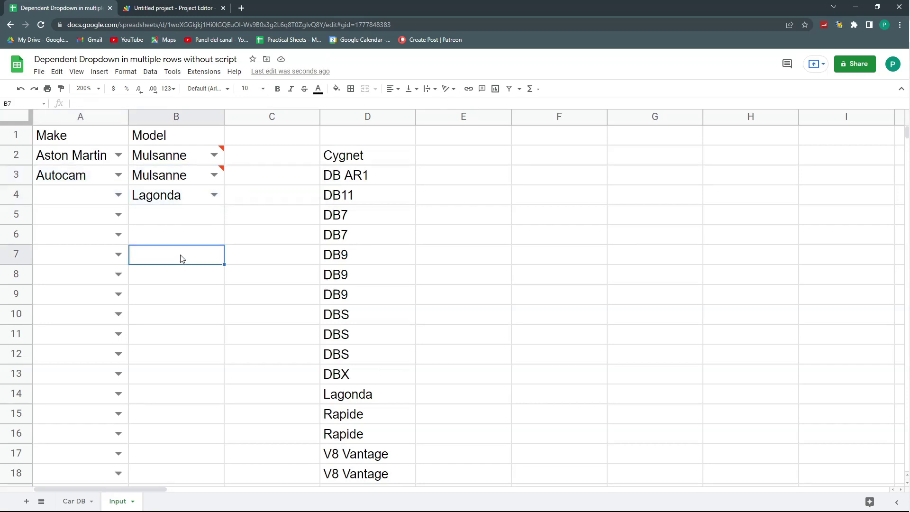
{"action": "left_click_drag", "start_coordinate": [342, 160], "coordinate": [360, 454]}
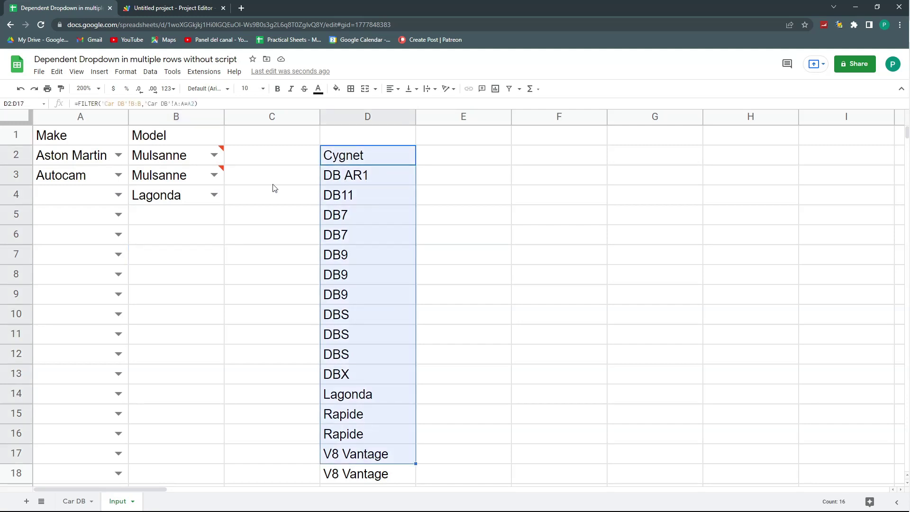
Copy D2's FILTER formula into E2 and change its A2 reference to A3
{"action": "mouse_move", "coordinate": [196, 177]}
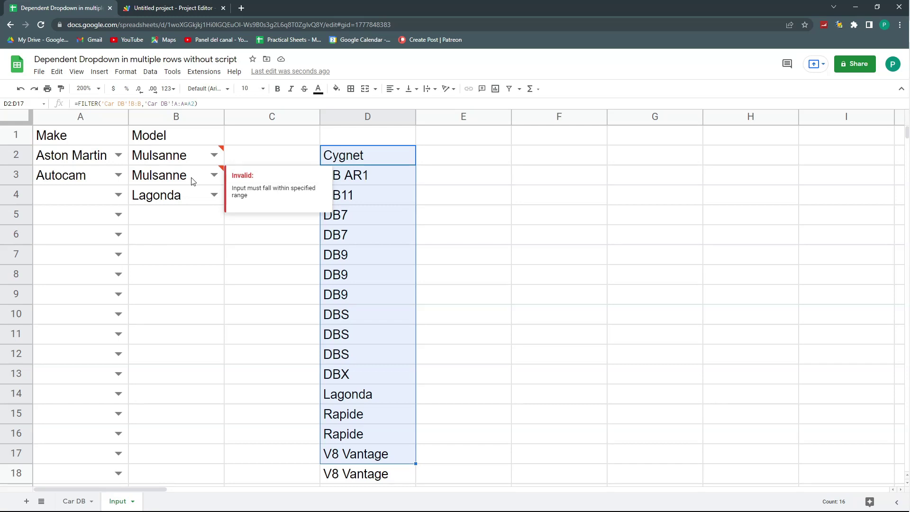
{"action": "left_click", "coordinate": [388, 163]}
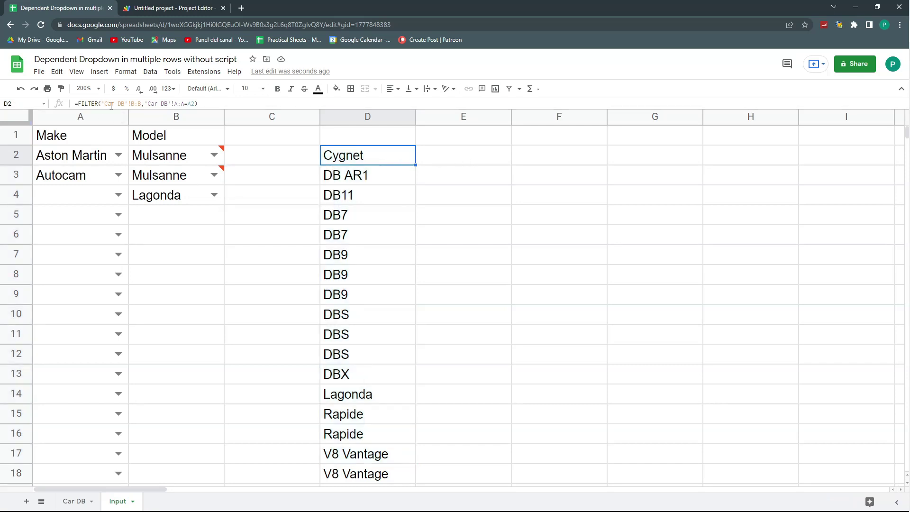
{"action": "left_click", "coordinate": [77, 102], "text": "shift"}
{"action": "key", "text": "ctrl+c"}
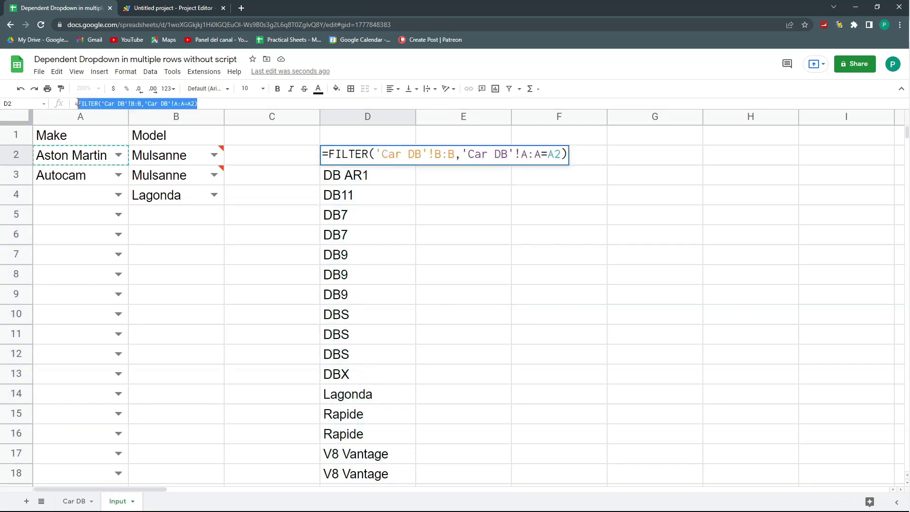
{"action": "key", "text": "Escape"}
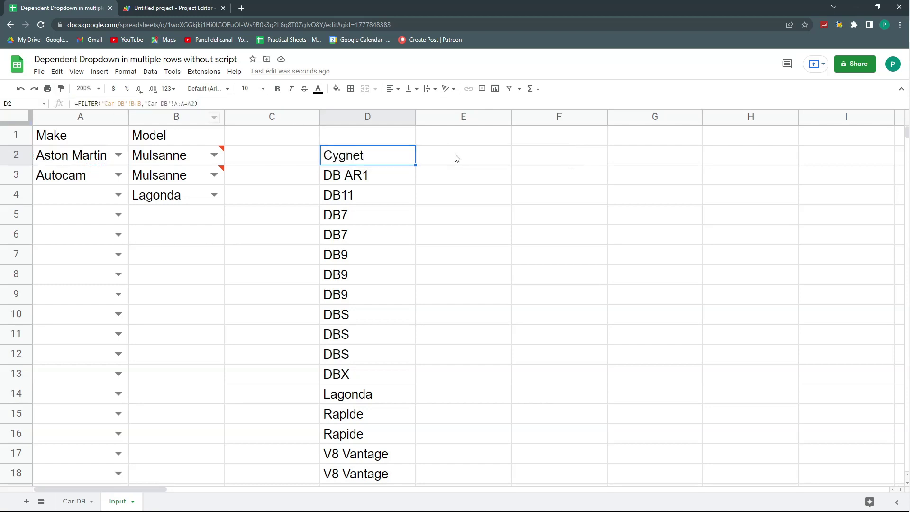
{"action": "left_click", "coordinate": [466, 159]}
{"action": "type", "text": "="}
{"action": "key", "text": "ctrl+v"}
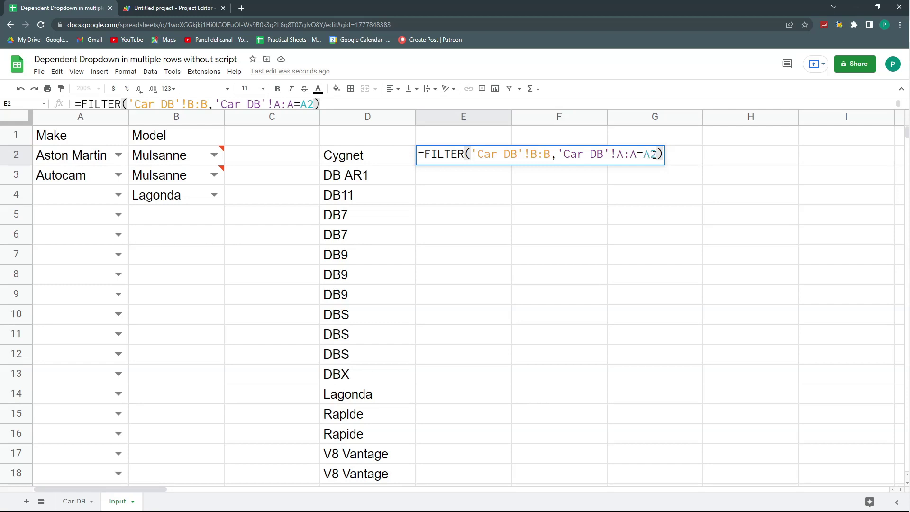
{"action": "double_click", "coordinate": [653, 155]}
{"action": "key", "text": "Down"}
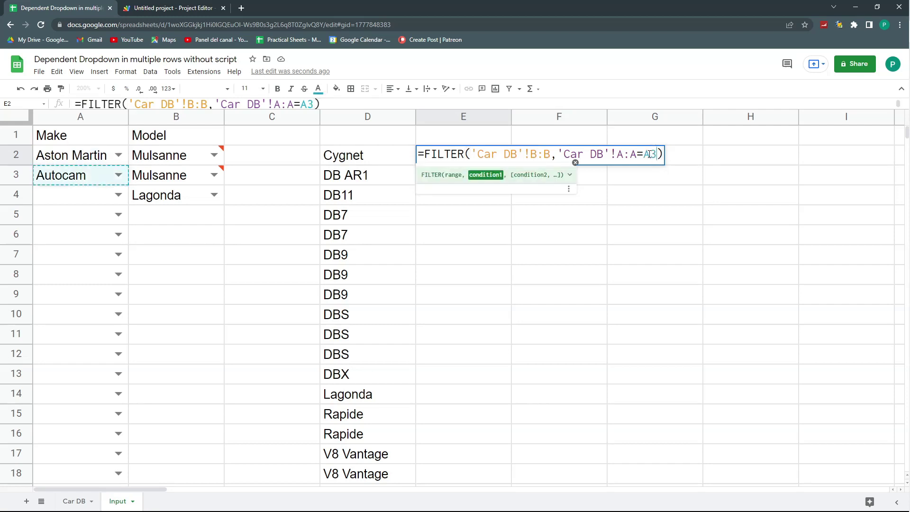
Fill column E with Autocam's models and point B3's Model dropdown at range $E$2:$E
{"action": "key", "text": "Return"}
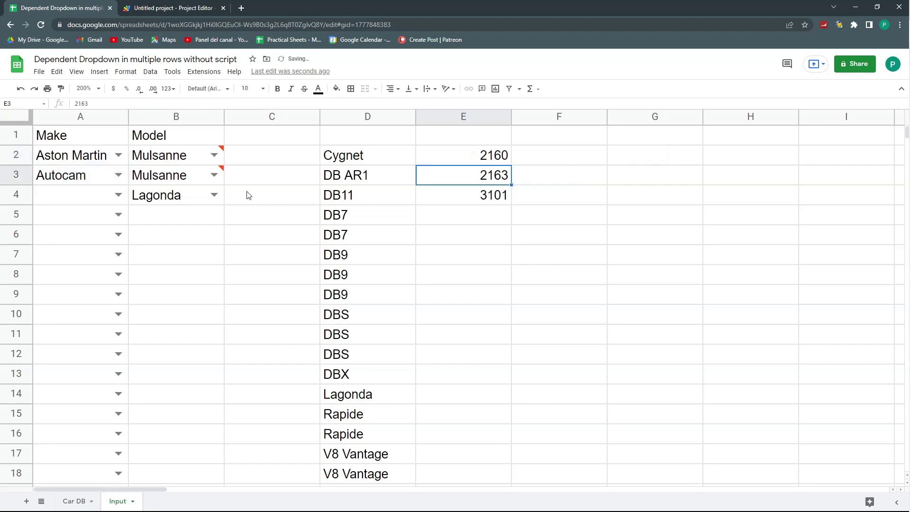
{"action": "left_click", "coordinate": [177, 180]}
{"action": "left_click", "coordinate": [151, 72]}
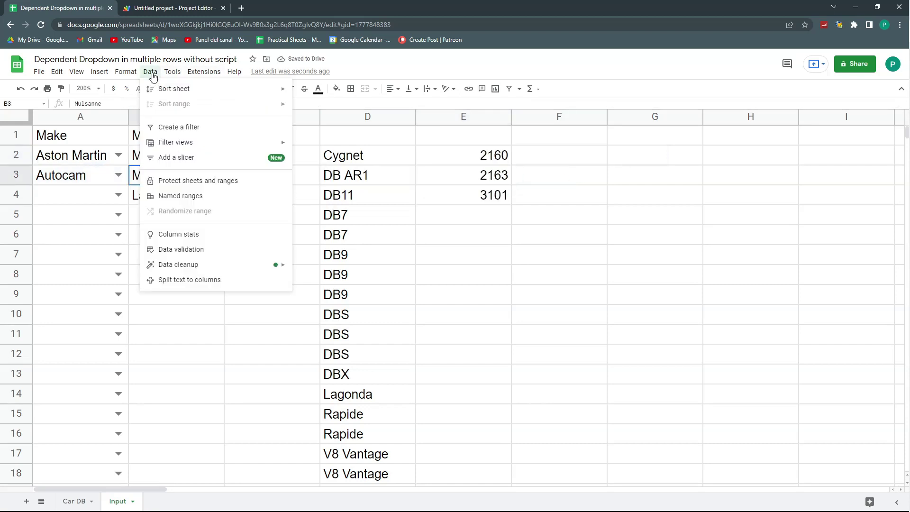
{"action": "left_click", "coordinate": [199, 251]}
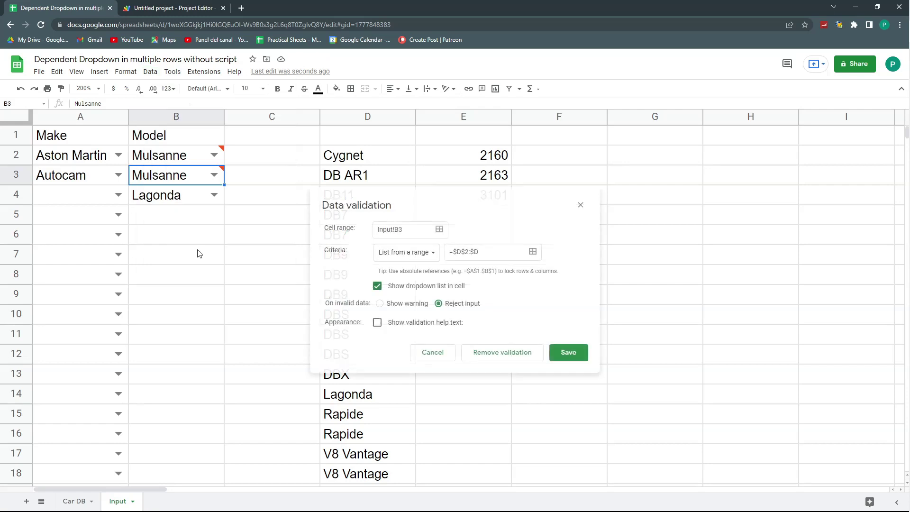
{"action": "left_click", "coordinate": [457, 251]}
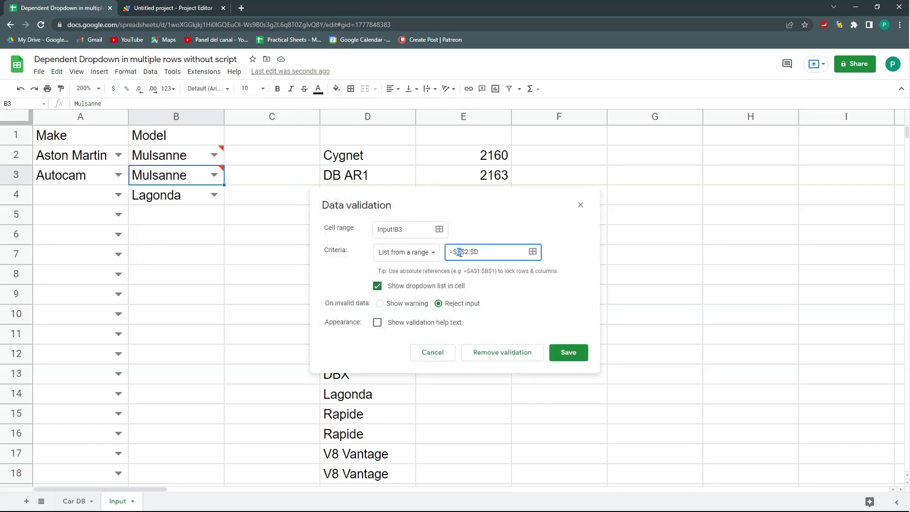
{"action": "type", "text": "E"}
{"action": "key", "text": "End"}
{"action": "key", "text": "BackSpace"}
{"action": "type", "text": "E"}
{"action": "left_click", "coordinate": [569, 352]}
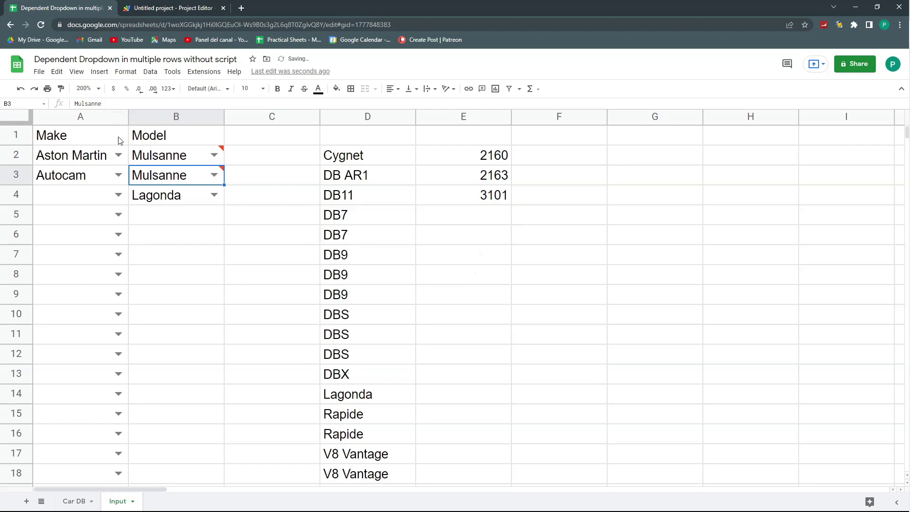
{"action": "key", "text": "ctrl+plus"}
{"action": "key", "text": "ctrl+plus"}
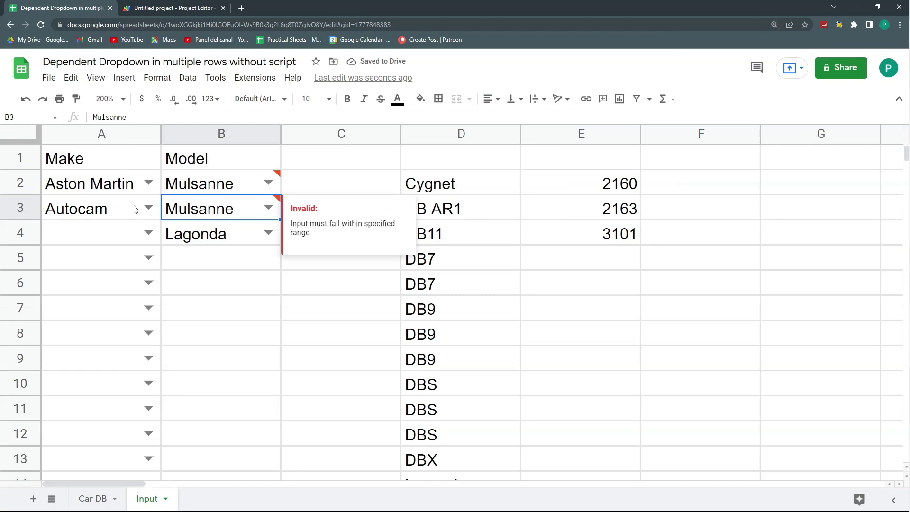
Set row 3's make to Apal and row 4's make to Adler
{"action": "left_click", "coordinate": [149, 208]}
{"action": "left_click", "coordinate": [107, 353]}
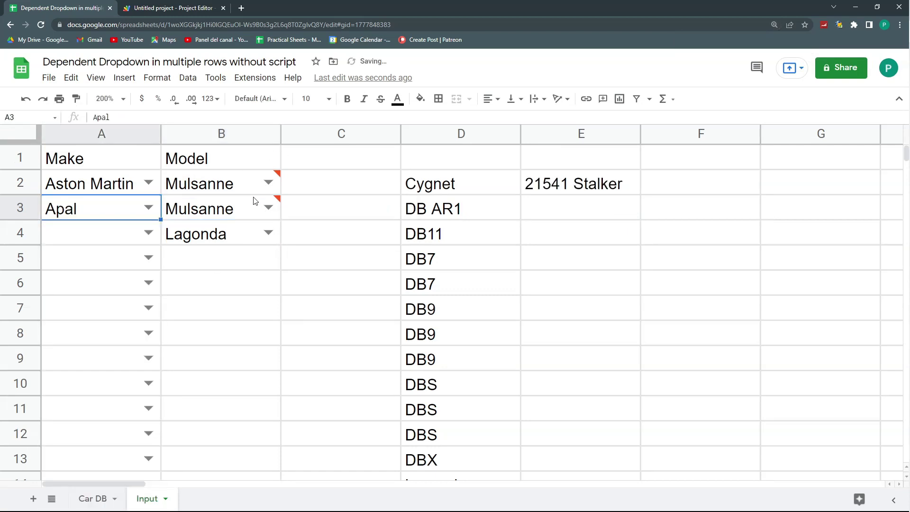
{"action": "left_click", "coordinate": [269, 208]}
{"action": "left_click", "coordinate": [200, 306]}
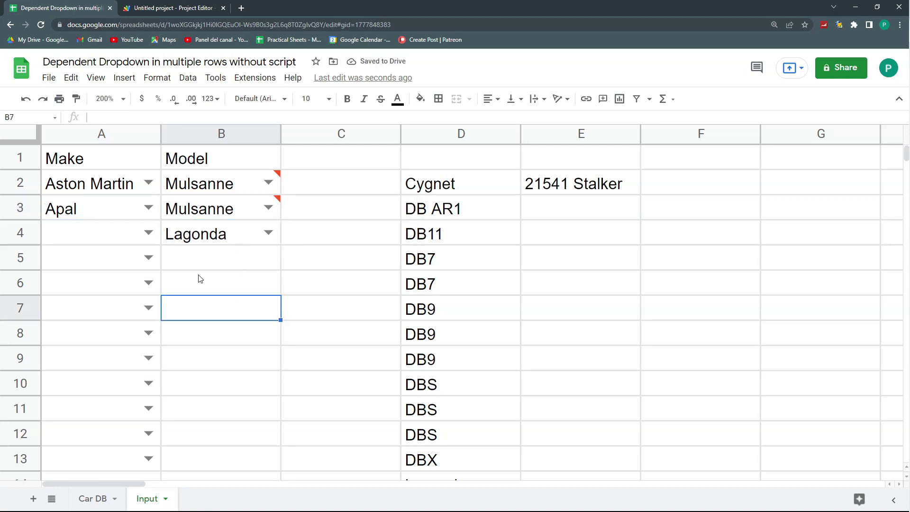
{"action": "left_click", "coordinate": [148, 232]}
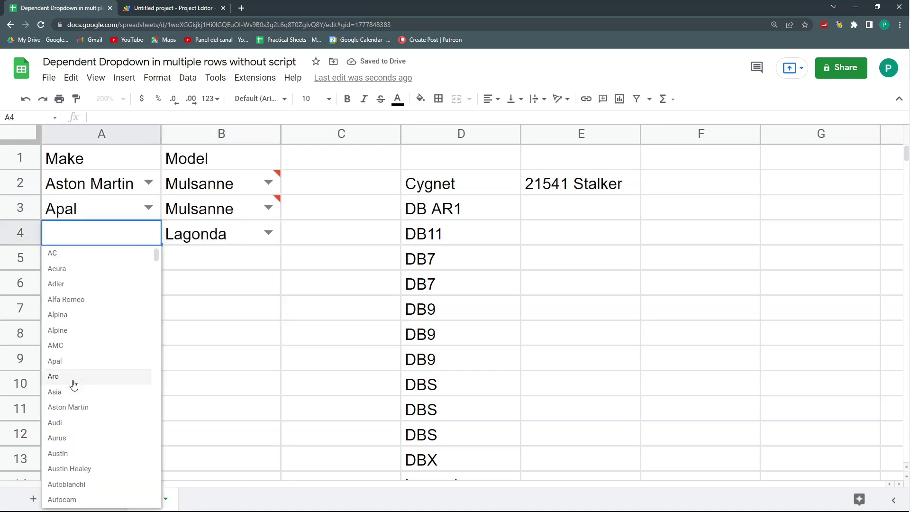
{"action": "left_click", "coordinate": [78, 284]}
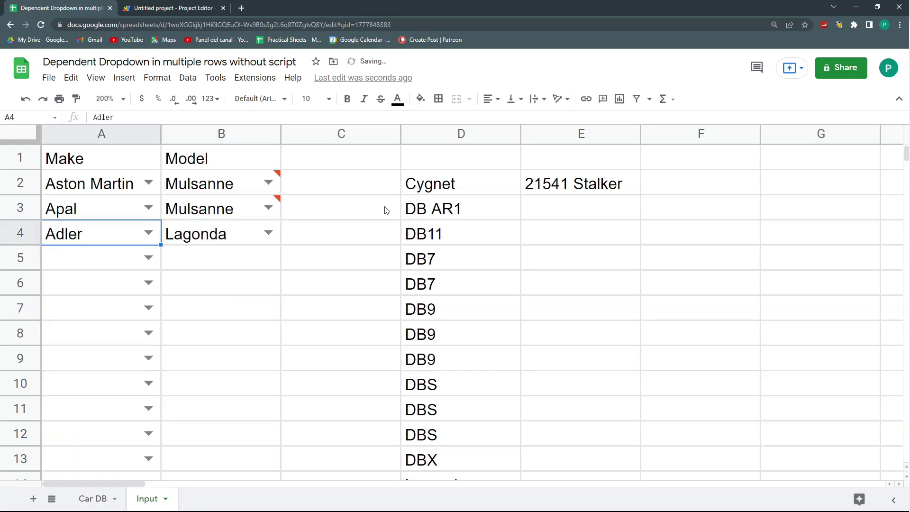
Copy E2's FILTER formula into F2 and change its reference from A3 to A4
{"action": "left_click", "coordinate": [593, 192]}
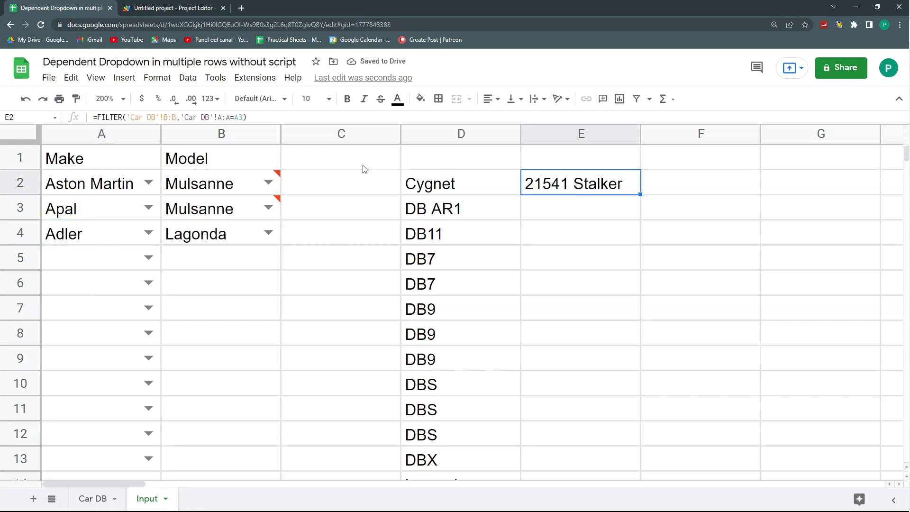
{"action": "triple_click", "coordinate": [85, 108]}
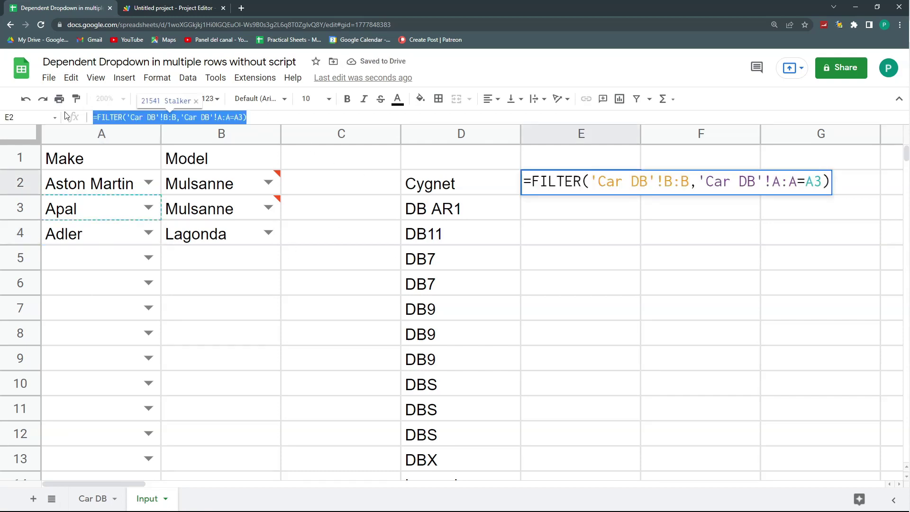
{"action": "key", "text": "ctrl+c"}
{"action": "key", "text": "Escape"}
{"action": "double_click", "coordinate": [701, 183]}
{"action": "key", "text": "ctrl+v"}
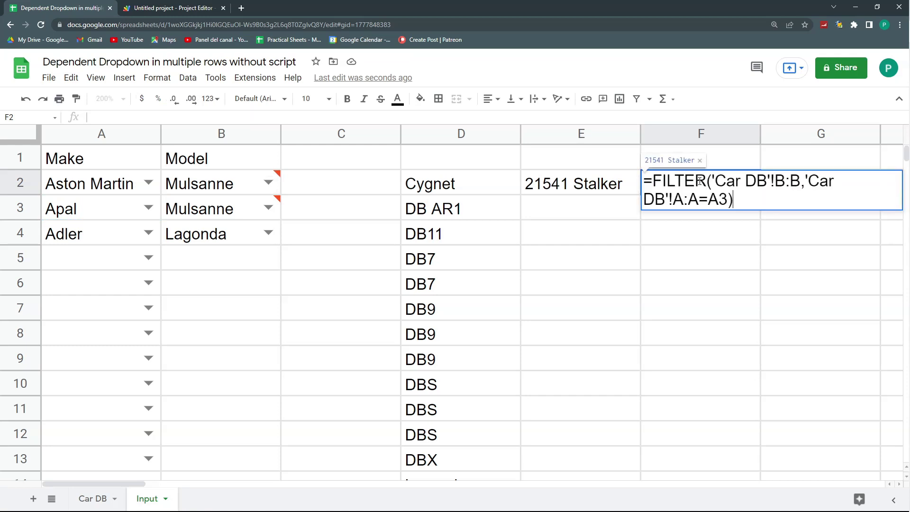
{"action": "key", "text": "Return"}
{"action": "left_click", "coordinate": [705, 185]}
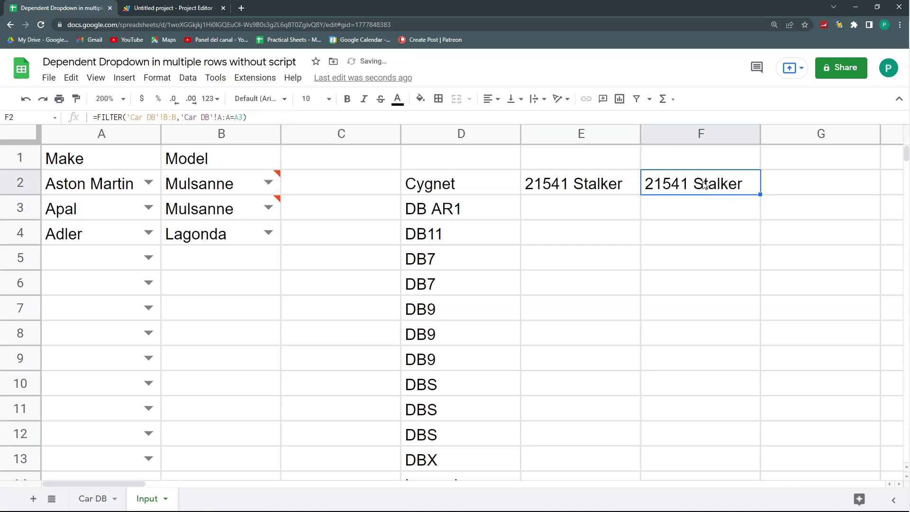
{"action": "left_click_drag", "start_coordinate": [242, 117], "coordinate": [240, 117]}
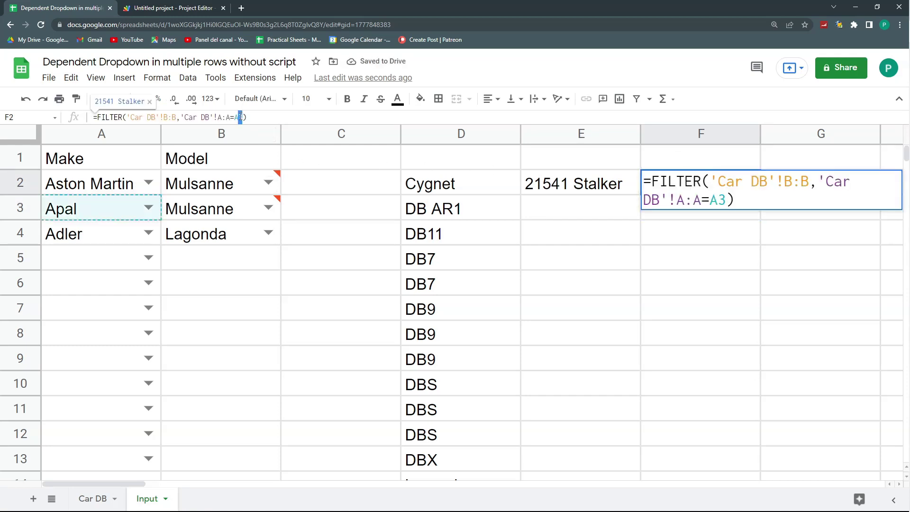
{"action": "left_click", "coordinate": [119, 233]}
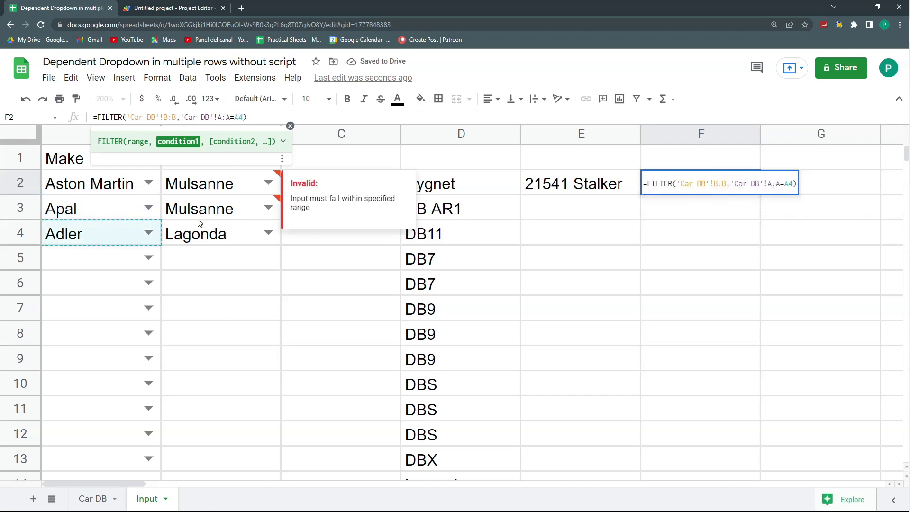
Confirm F2's formula and switch B4's Model dropdown source to $F$2:$F
{"action": "key", "text": "Return"}
{"action": "left_click", "coordinate": [237, 236]}
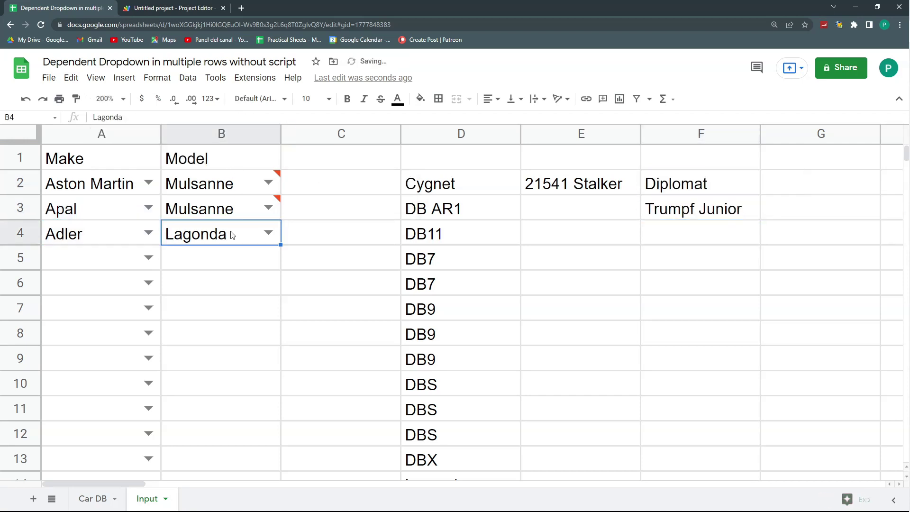
{"action": "left_click", "coordinate": [185, 78]}
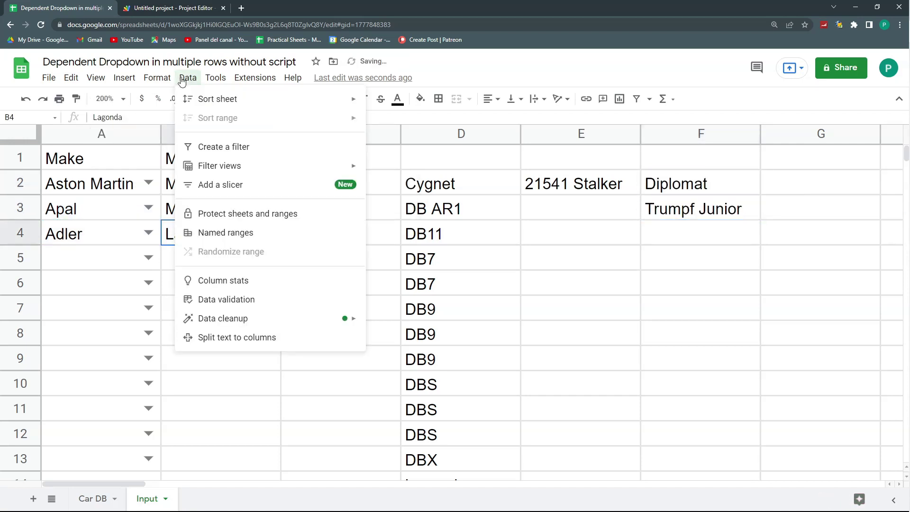
{"action": "left_click", "coordinate": [245, 301]}
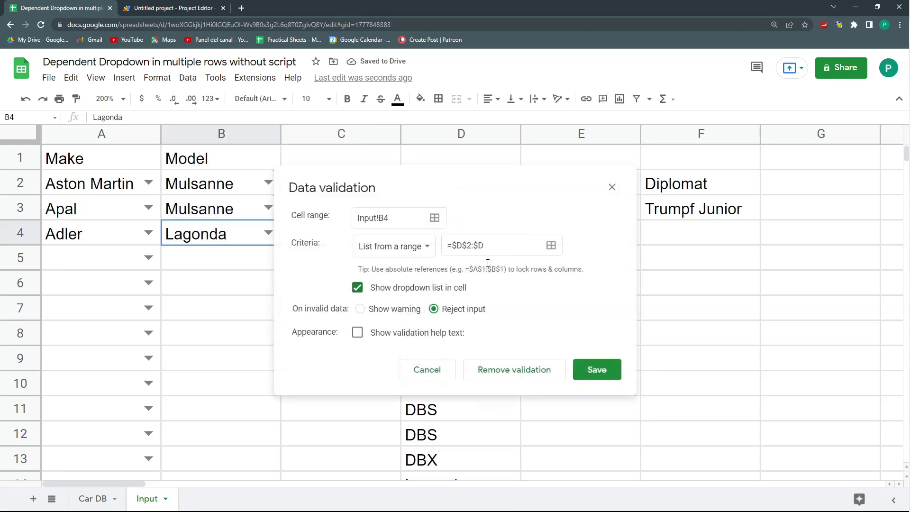
{"action": "left_click", "coordinate": [458, 246]}
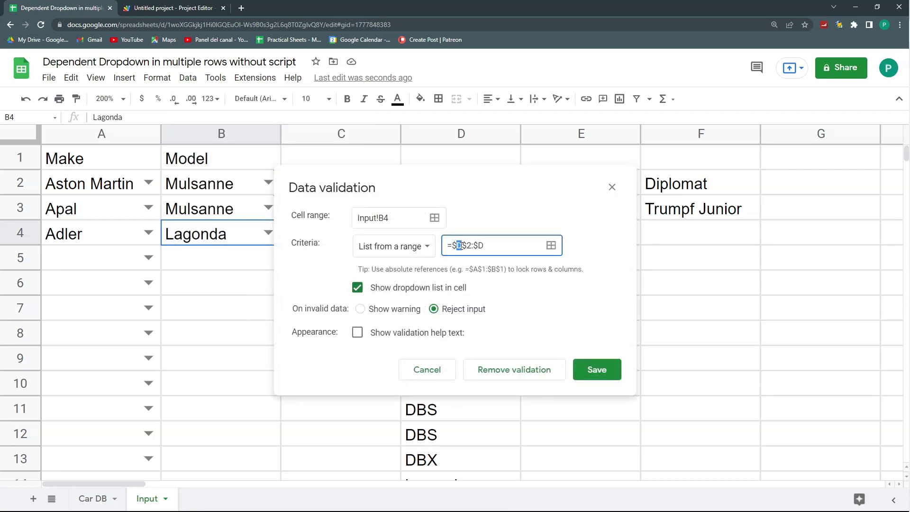
{"action": "type", "text": "F"}
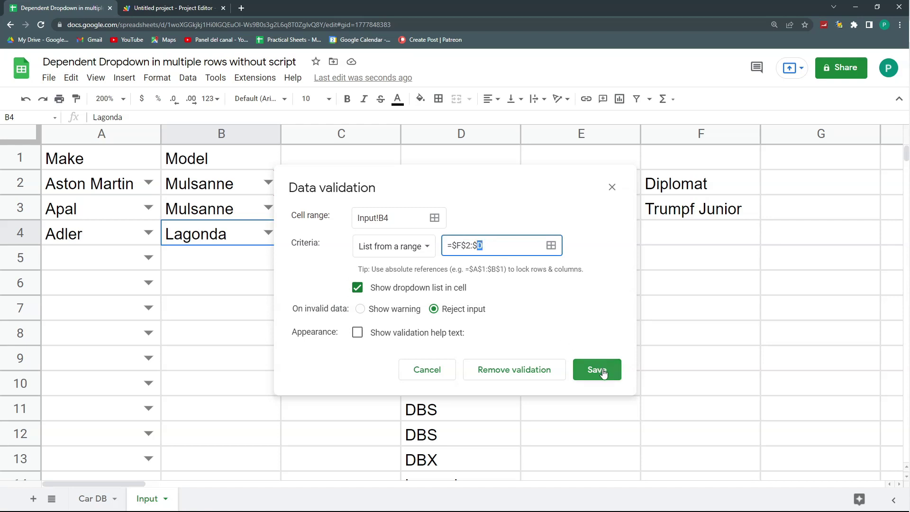
{"action": "left_click", "coordinate": [493, 247]}
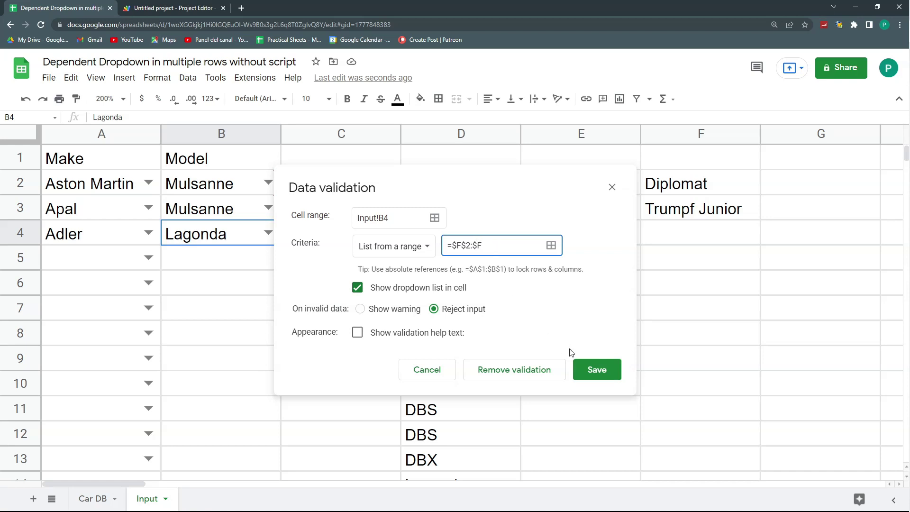
{"action": "left_click", "coordinate": [593, 377]}
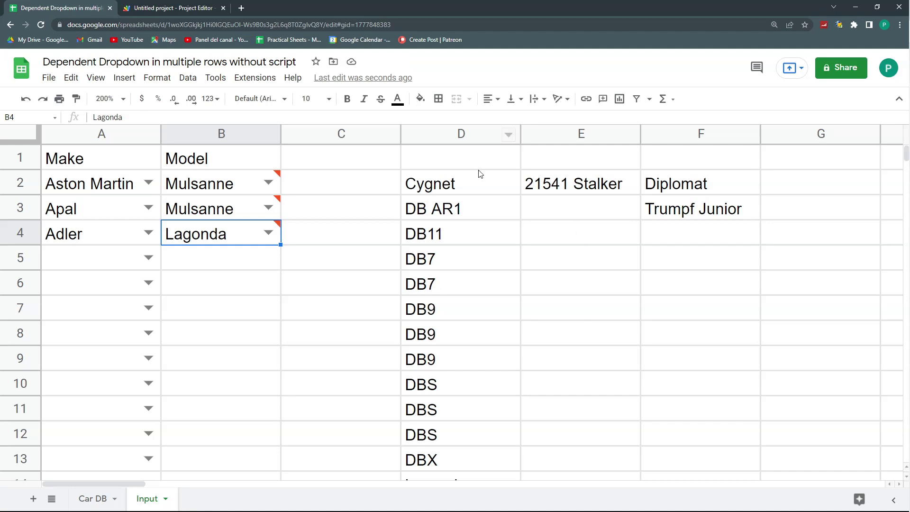
Clear the extra helper formulas in E2:F4
{"action": "left_click", "coordinate": [470, 258]}
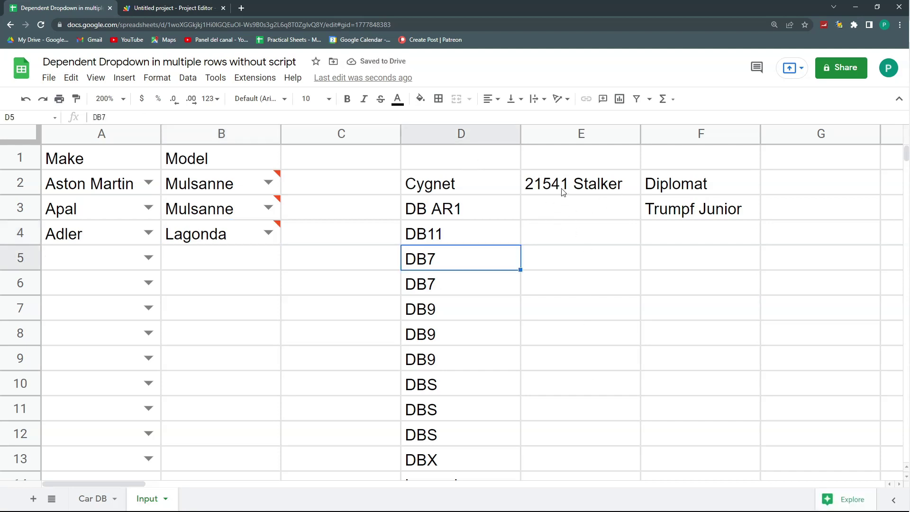
{"action": "left_click_drag", "start_coordinate": [555, 183], "coordinate": [636, 247]}
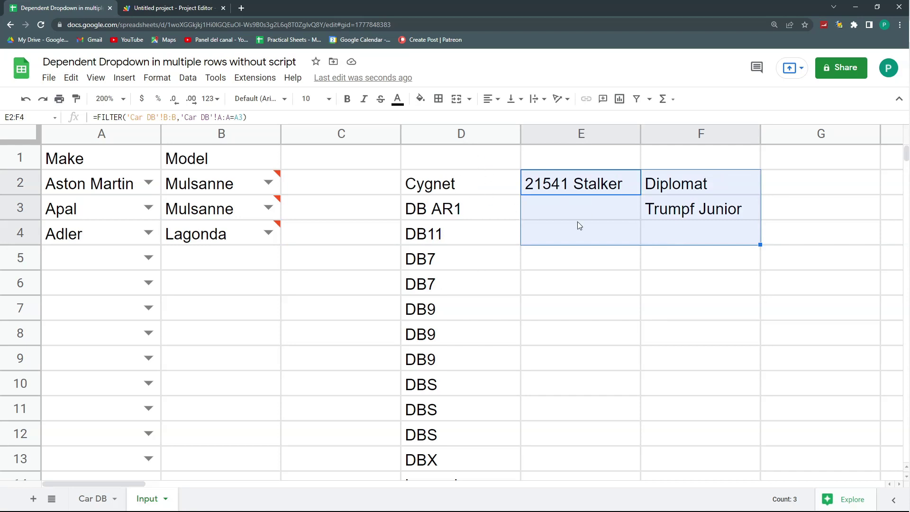
{"action": "key", "text": "Delete"}
Wrap D2's model formula in UNIQUE so each Aston Martin model appears once
{"action": "left_click", "coordinate": [482, 188]}
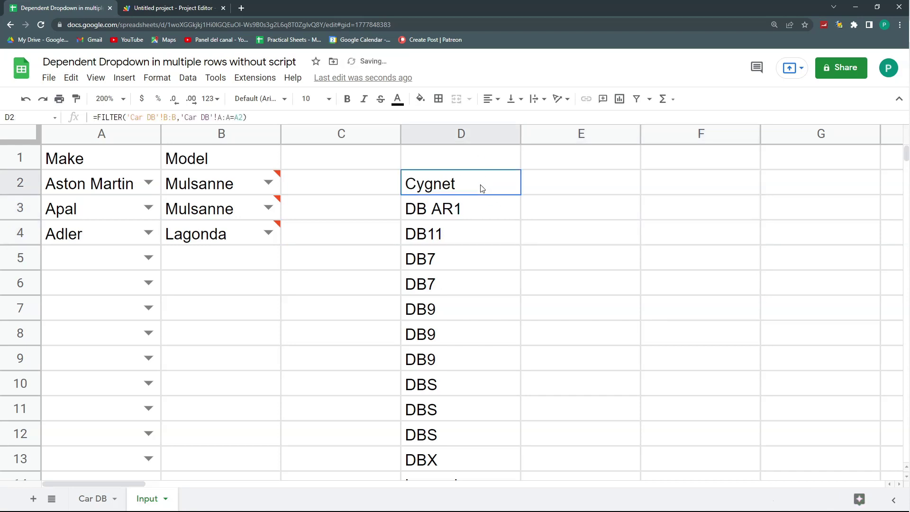
{"action": "left_click", "coordinate": [441, 281]}
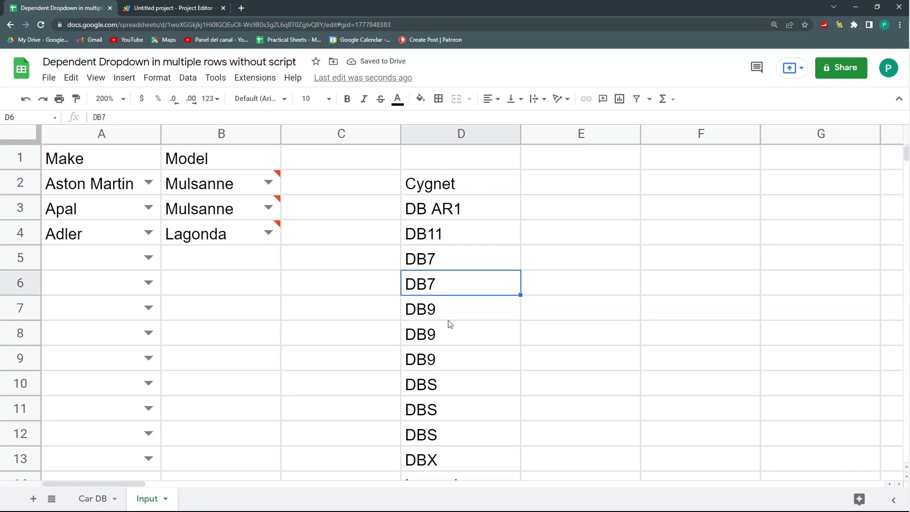
{"action": "left_click", "coordinate": [449, 333]}
{"action": "left_click", "coordinate": [443, 187]}
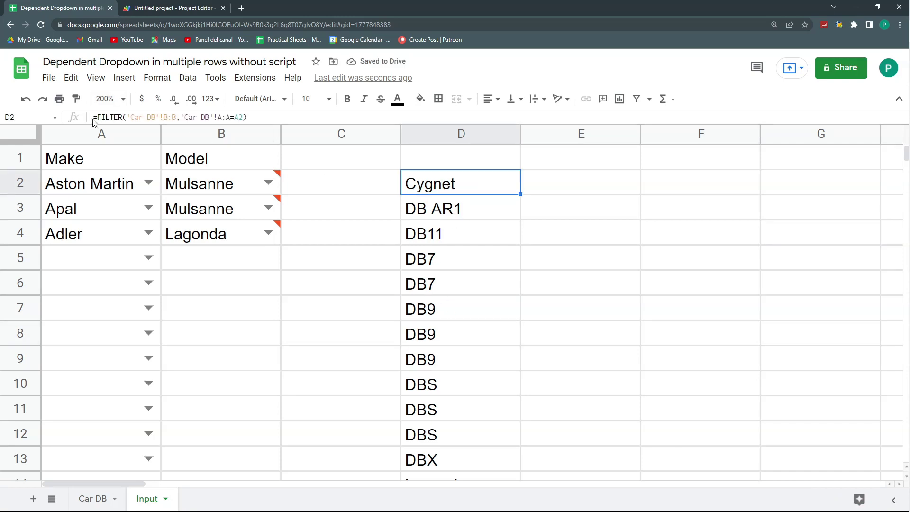
{"action": "left_click", "coordinate": [98, 117]}
{"action": "type", "text": "UNIQUE("}
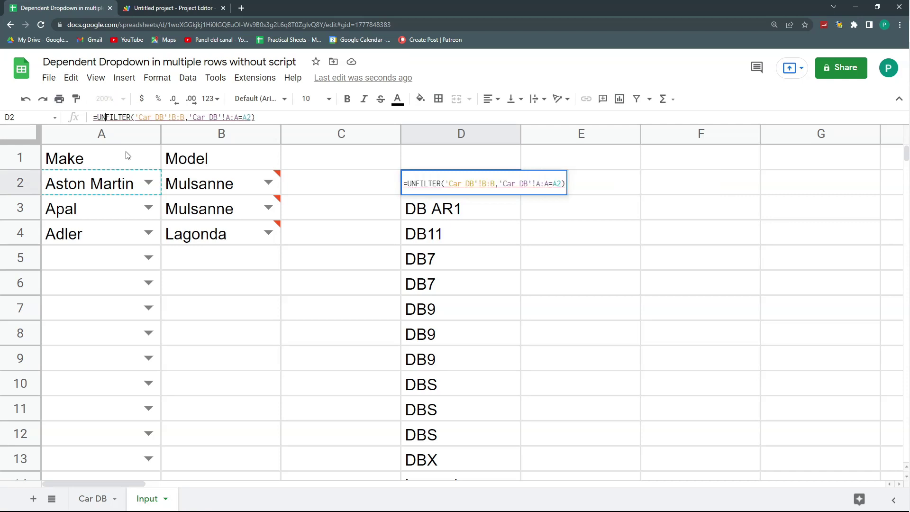
{"action": "key", "text": "Return"}
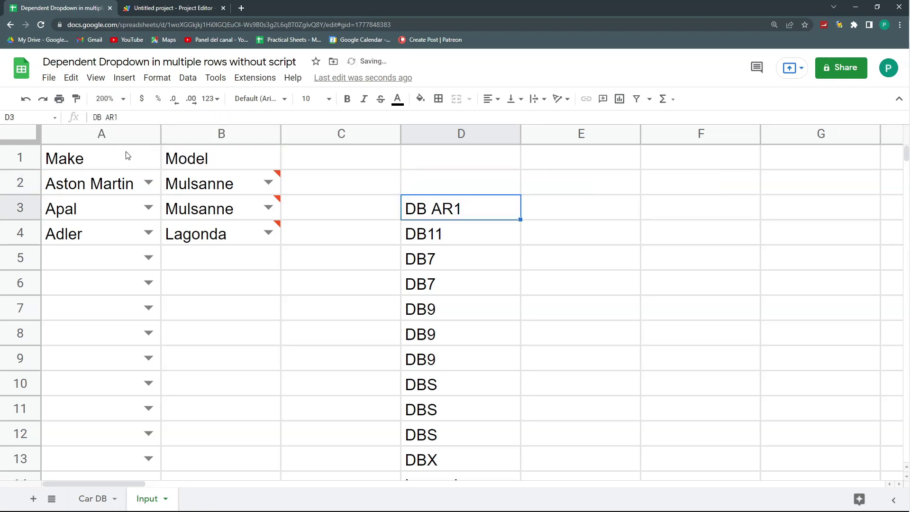
{"action": "scroll", "coordinate": [433, 273], "scroll_direction": "down", "scroll_amount": 2}
{"action": "scroll", "coordinate": [432, 273], "scroll_direction": "up", "scroll_amount": 1}
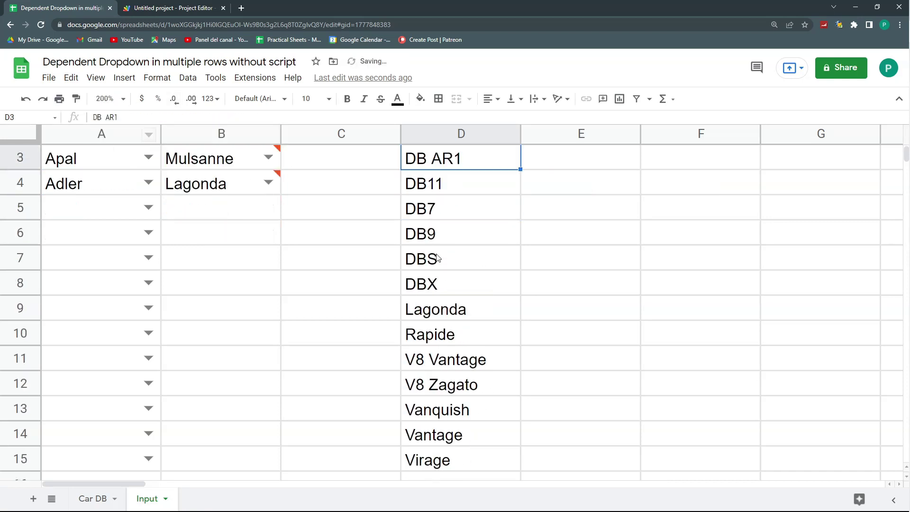
{"action": "scroll", "coordinate": [433, 212], "scroll_direction": "down", "scroll_amount": 2}
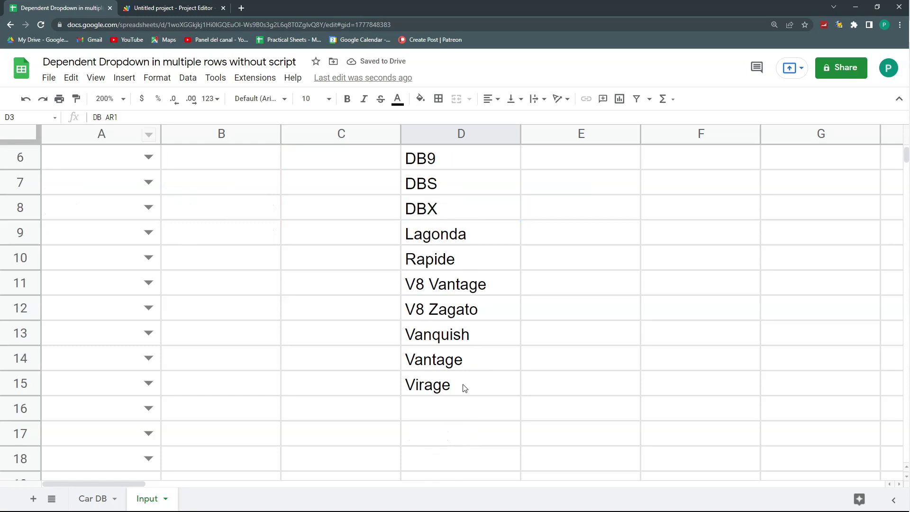
{"action": "scroll", "coordinate": [464, 388], "scroll_direction": "up", "scroll_amount": 3}
{"action": "scroll", "coordinate": [464, 288], "scroll_direction": "down", "scroll_amount": 2}
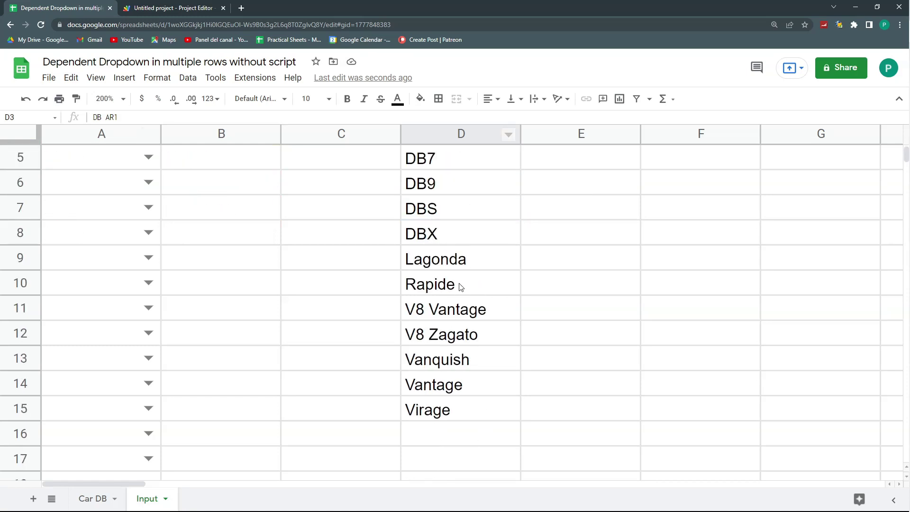
{"action": "scroll", "coordinate": [461, 284], "scroll_direction": "up", "scroll_amount": 2}
Wrap D2's UNIQUE formula in TRANSPOSE so the Aston Martin models run along row 2
{"action": "left_click", "coordinate": [431, 189]}
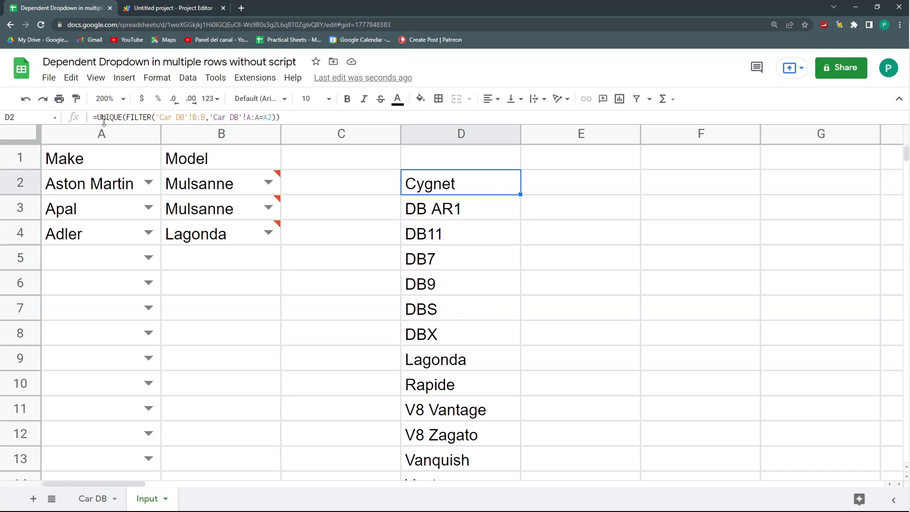
{"action": "left_click", "coordinate": [97, 118]}
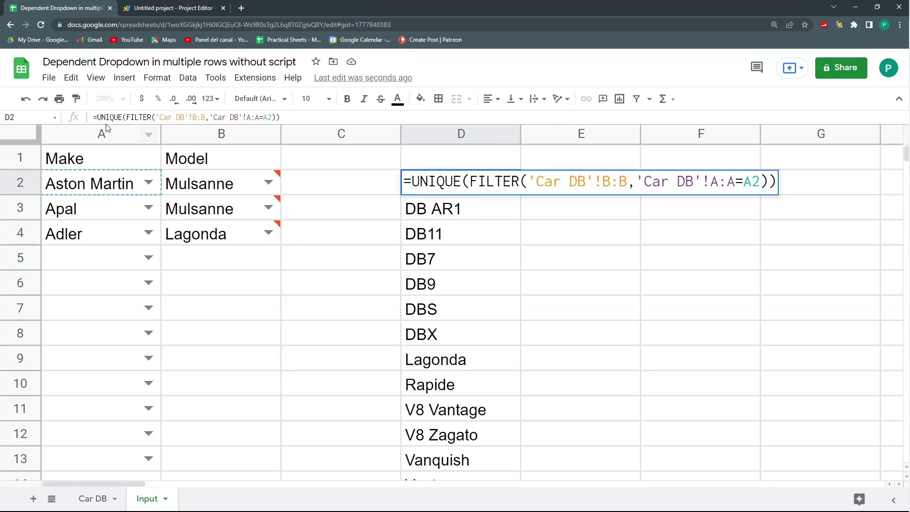
{"action": "type", "text": "TRANSPOSE("}
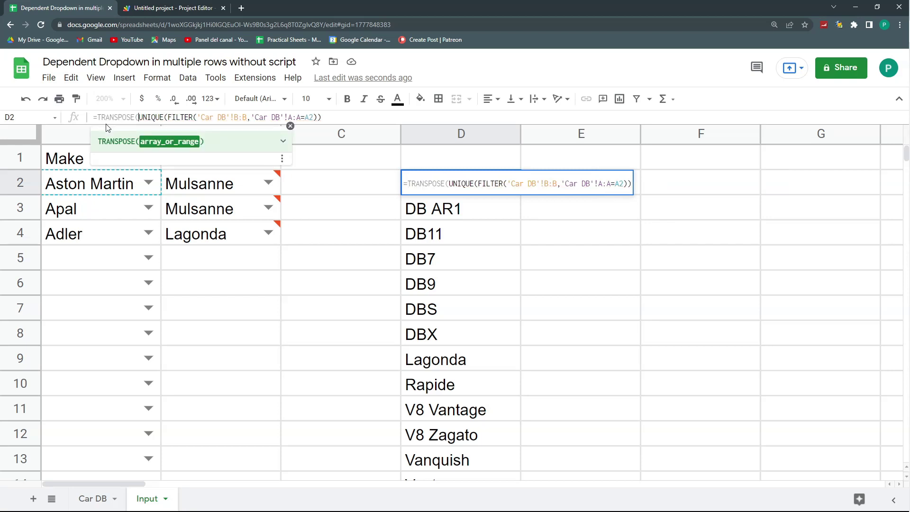
{"action": "key", "text": "Return"}
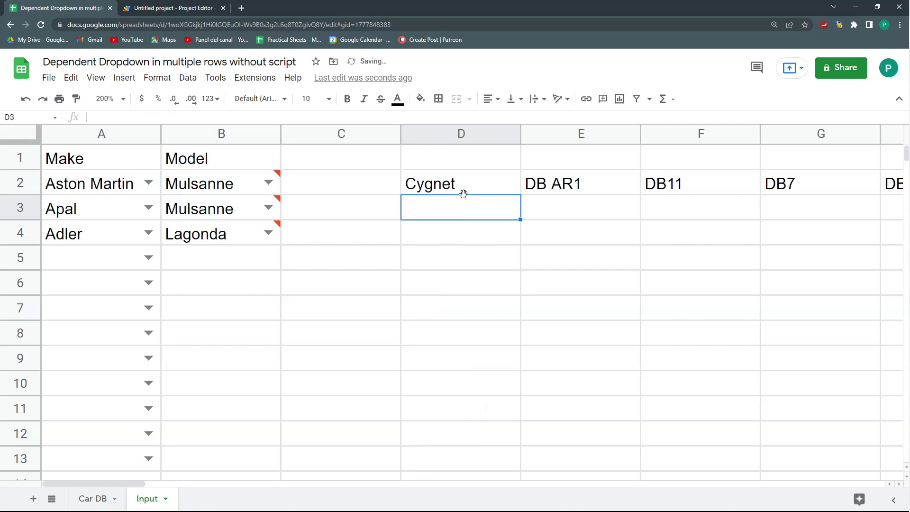
{"action": "left_click", "coordinate": [462, 187]}
{"action": "left_click_drag", "start_coordinate": [115, 485], "coordinate": [142, 486]}
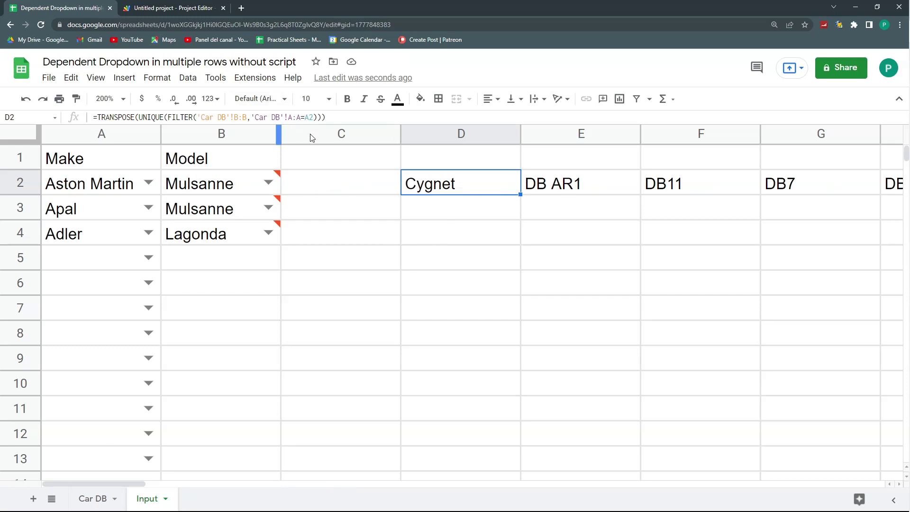
{"action": "left_click_drag", "start_coordinate": [520, 194], "coordinate": [517, 367]}
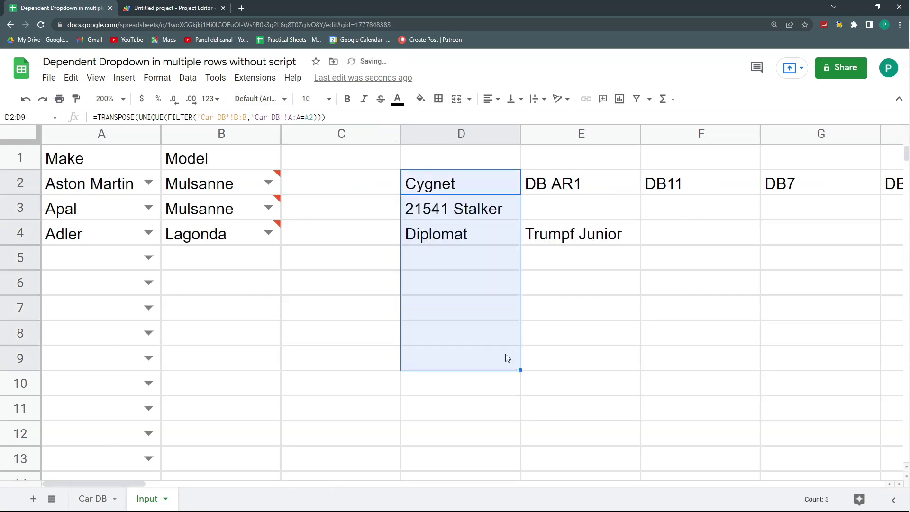
{"action": "left_click", "coordinate": [467, 207]}
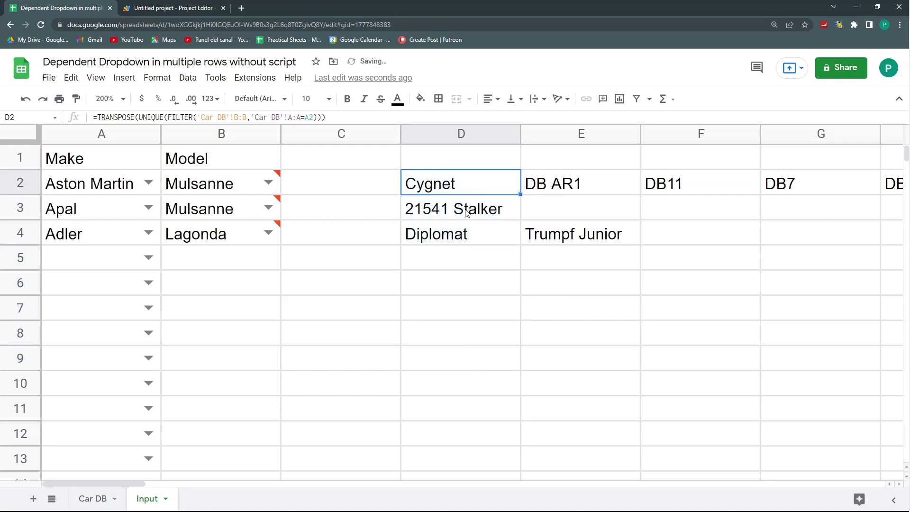
{"action": "left_click", "coordinate": [100, 189]}
{"action": "left_click", "coordinate": [103, 221]}
{"action": "left_click", "coordinate": [106, 235]}
{"action": "left_click", "coordinate": [107, 266]}
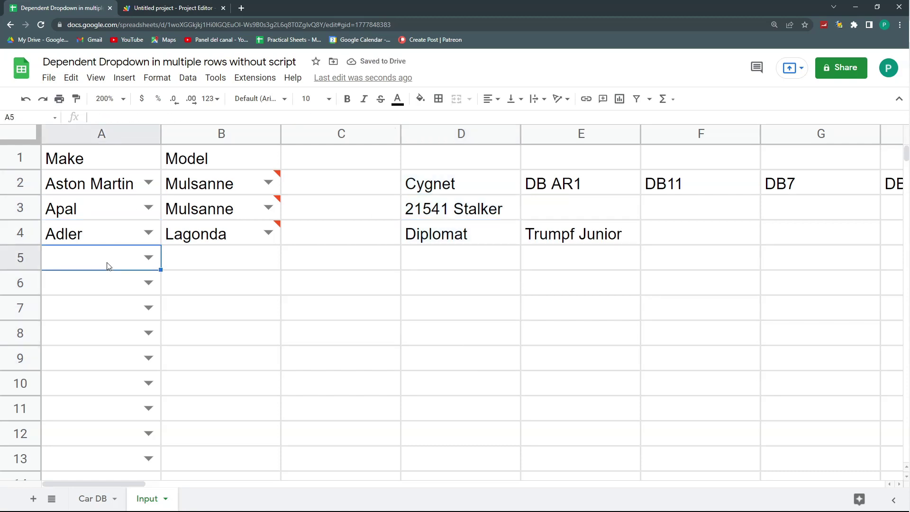
{"action": "left_click", "coordinate": [149, 258]}
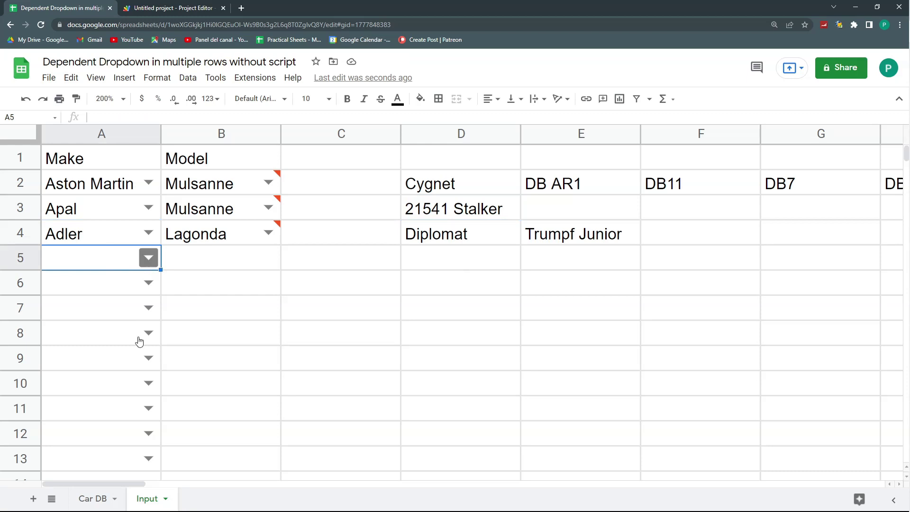
Choose Excalibur as row 5's make and Honda as row 7's make
{"action": "scroll", "coordinate": [146, 442], "scroll_direction": "down", "scroll_amount": 5}
{"action": "scroll", "coordinate": [118, 455], "scroll_direction": "down", "scroll_amount": 3}
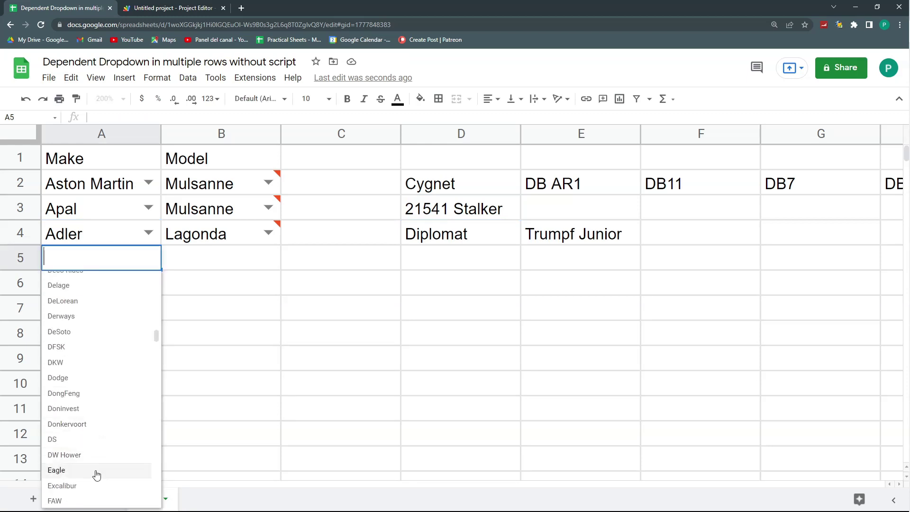
{"action": "left_click", "coordinate": [95, 488]}
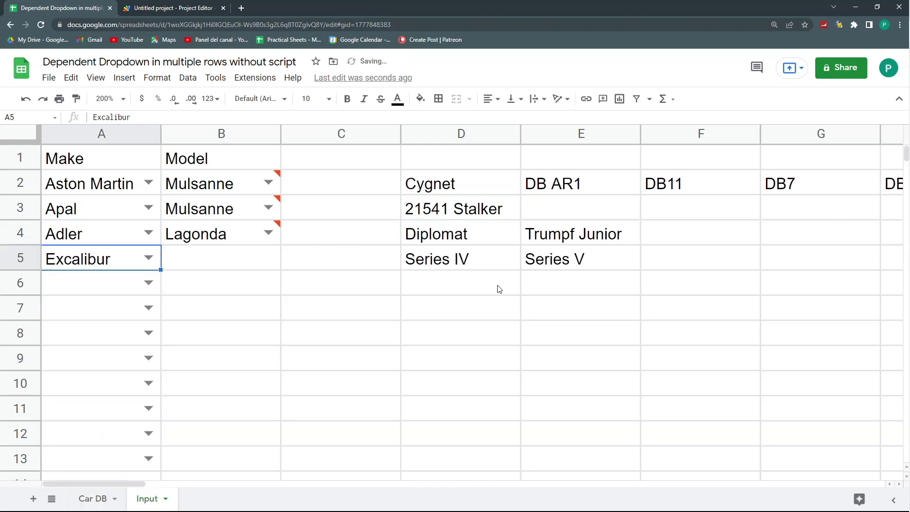
{"action": "left_click", "coordinate": [148, 308]}
{"action": "scroll", "coordinate": [118, 386], "scroll_direction": "down", "scroll_amount": 1}
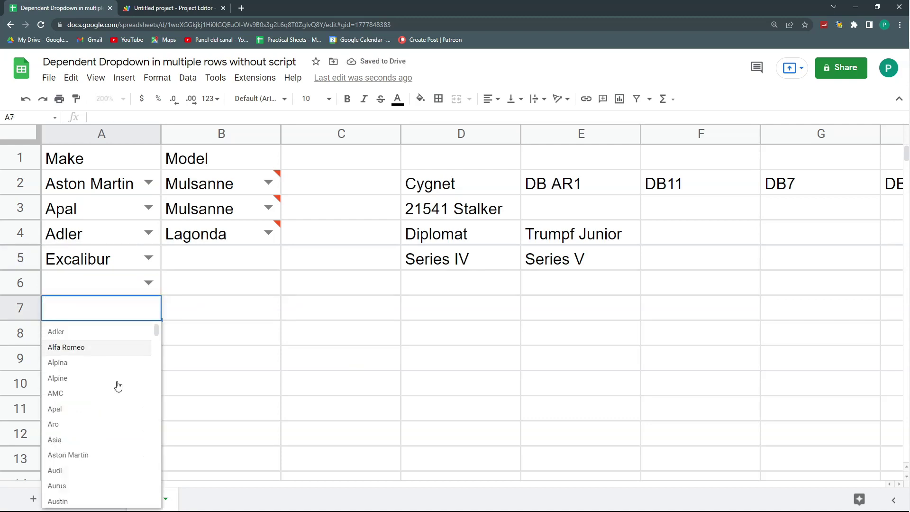
{"action": "scroll", "coordinate": [118, 386], "scroll_direction": "down", "scroll_amount": 15}
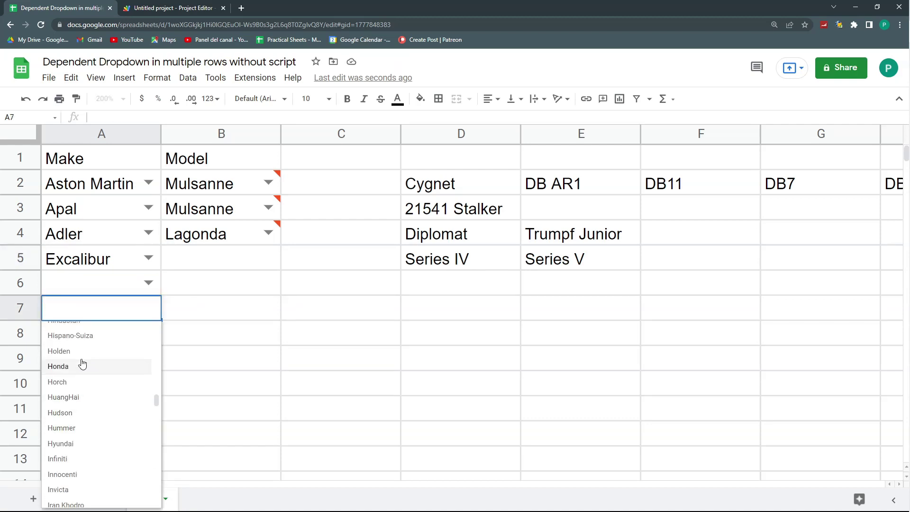
{"action": "left_click", "coordinate": [83, 365]}
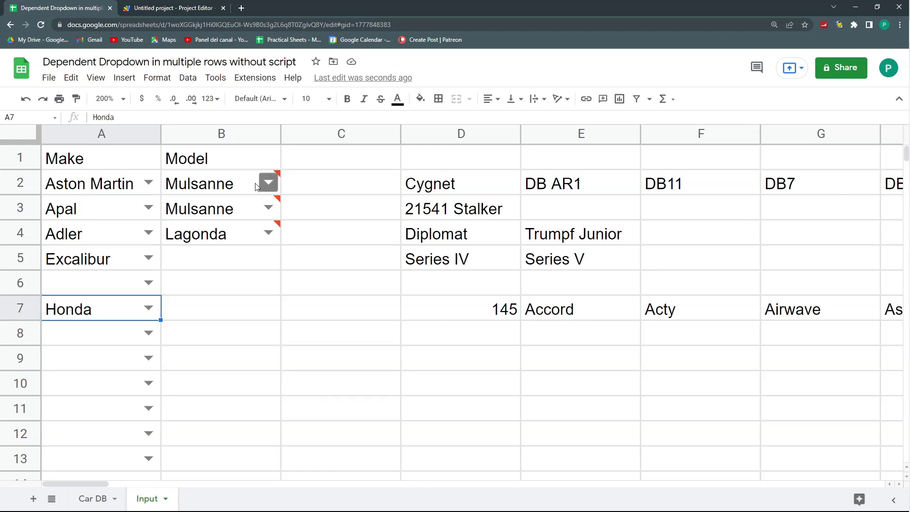
Clear the old Model entries in B2:B8
{"action": "left_click", "coordinate": [242, 188]}
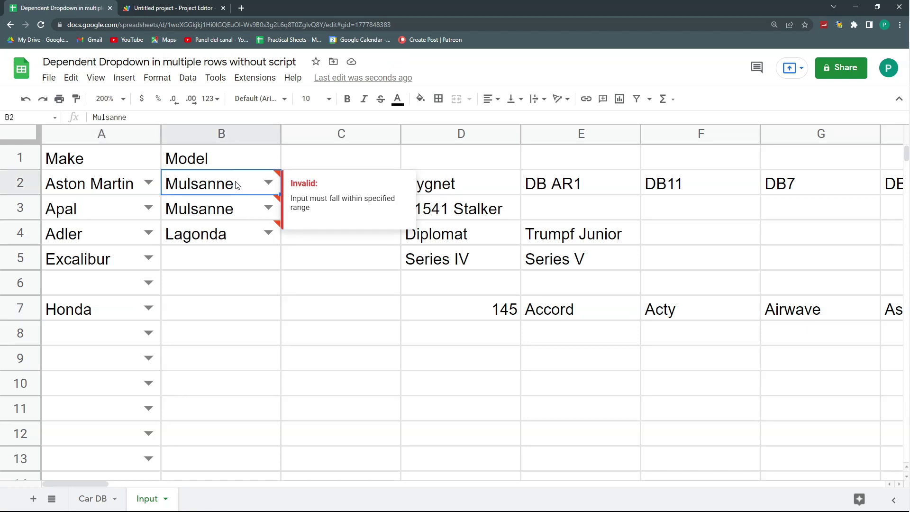
{"action": "left_click_drag", "start_coordinate": [237, 185], "coordinate": [230, 334]}
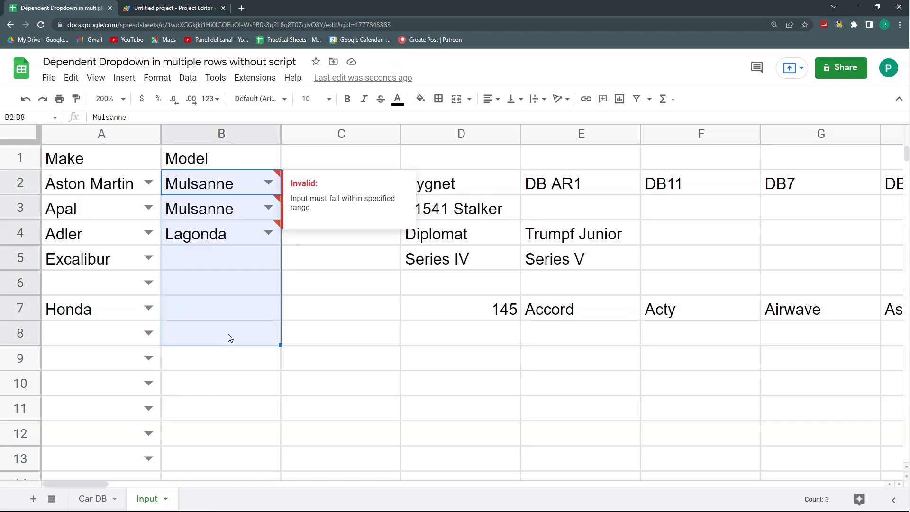
{"action": "left_click", "coordinate": [188, 77]}
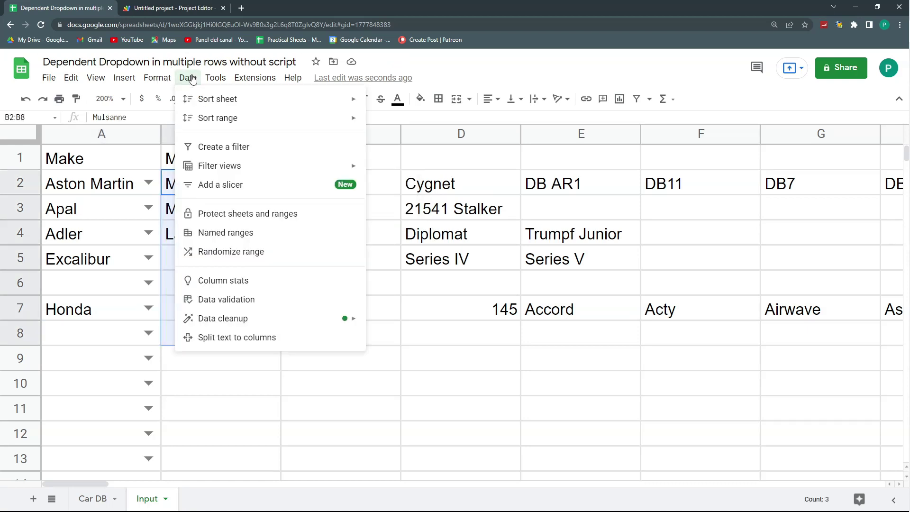
{"action": "left_click", "coordinate": [227, 300]}
{"action": "key", "text": "Delete"}
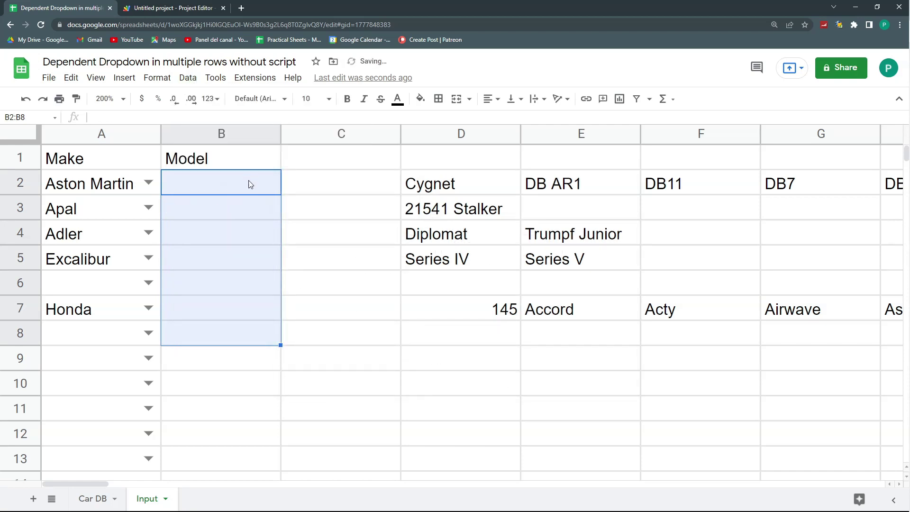
Give B2 a dropdown drawn from range D2:CC2 that rejects invalid input
{"action": "left_click", "coordinate": [248, 184]}
{"action": "left_click", "coordinate": [188, 78]}
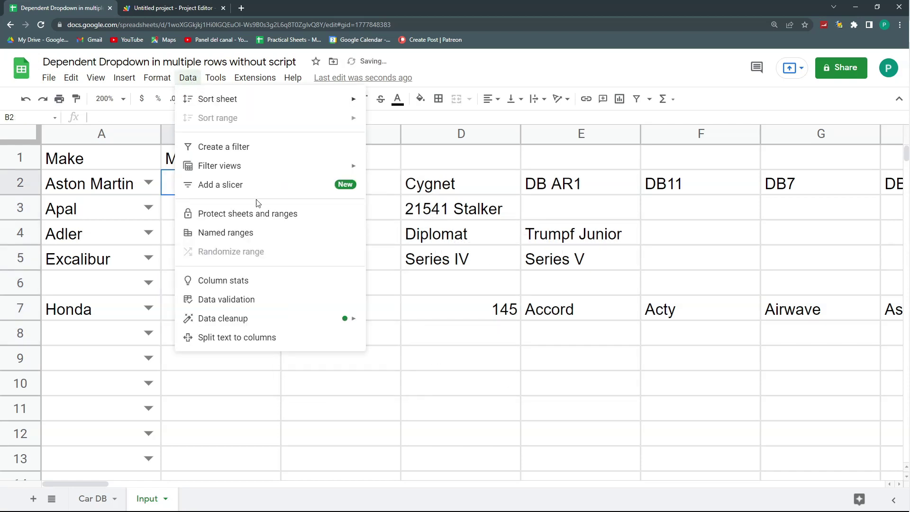
{"action": "left_click", "coordinate": [250, 300]}
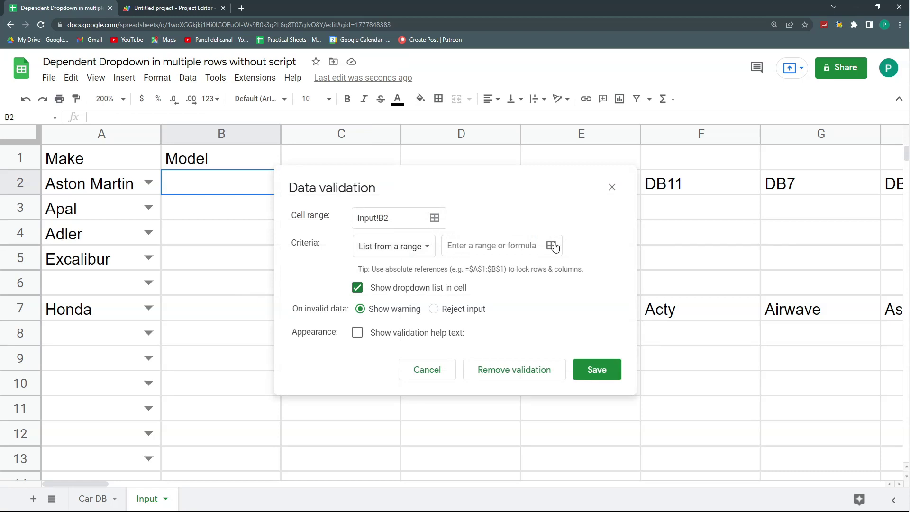
{"action": "left_click", "coordinate": [552, 245]}
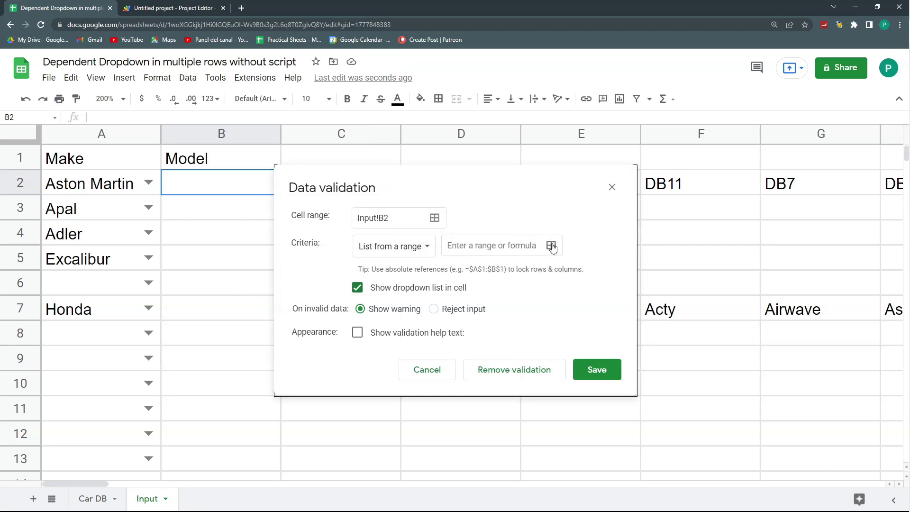
{"action": "left_click_drag", "start_coordinate": [429, 177], "coordinate": [340, 311]}
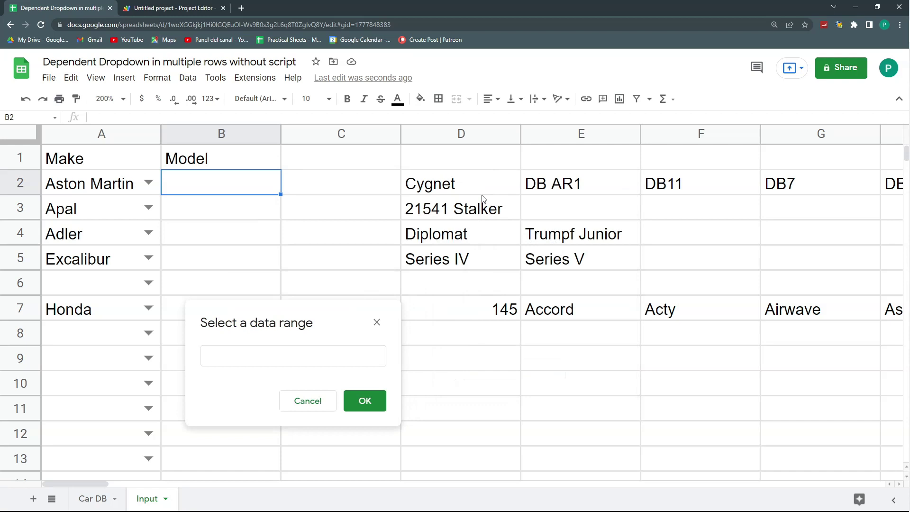
{"action": "left_click_drag", "start_coordinate": [475, 188], "coordinate": [909, 193]}
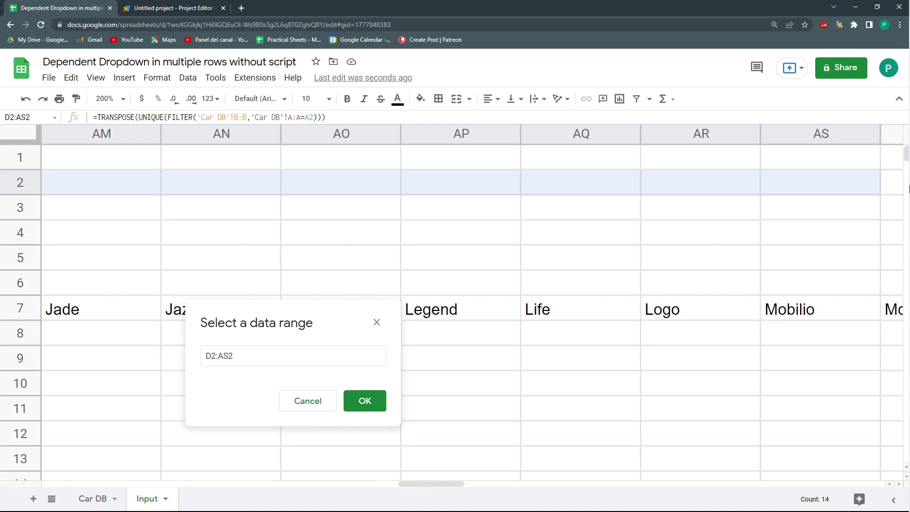
{"action": "left_click_drag", "start_coordinate": [909, 189], "coordinate": [909, 193]}
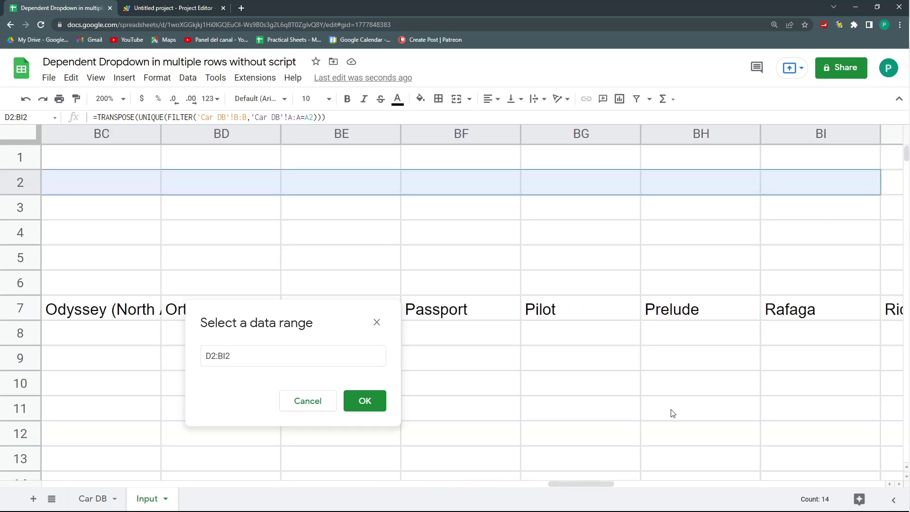
{"action": "left_click_drag", "start_coordinate": [582, 483], "coordinate": [794, 484]}
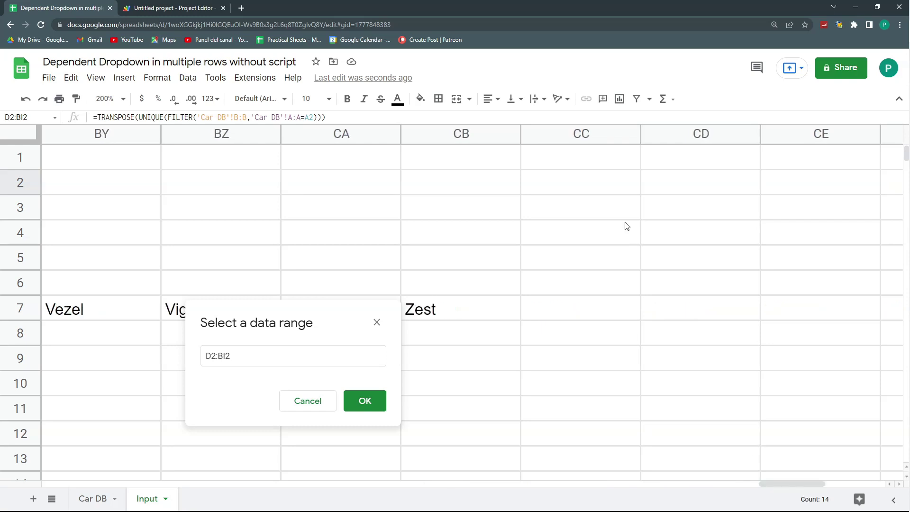
{"action": "left_click", "coordinate": [587, 189], "text": "shift"}
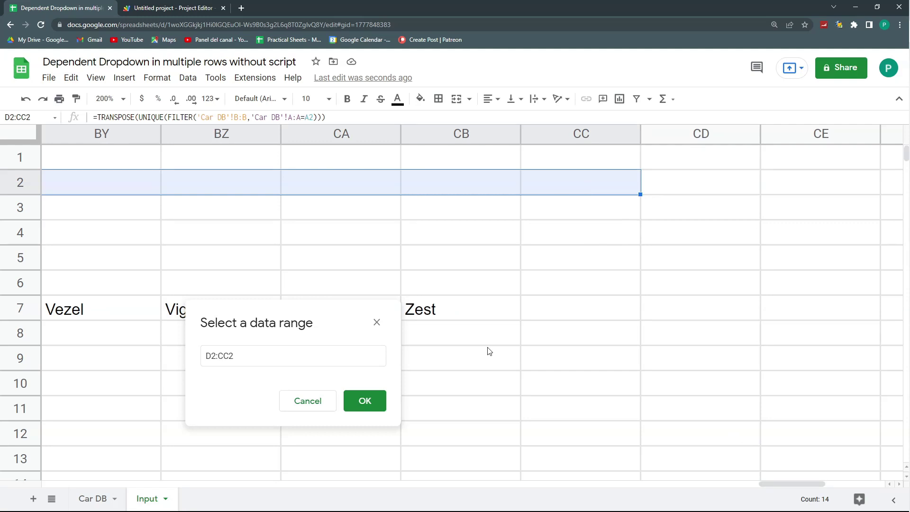
{"action": "left_click", "coordinate": [366, 401]}
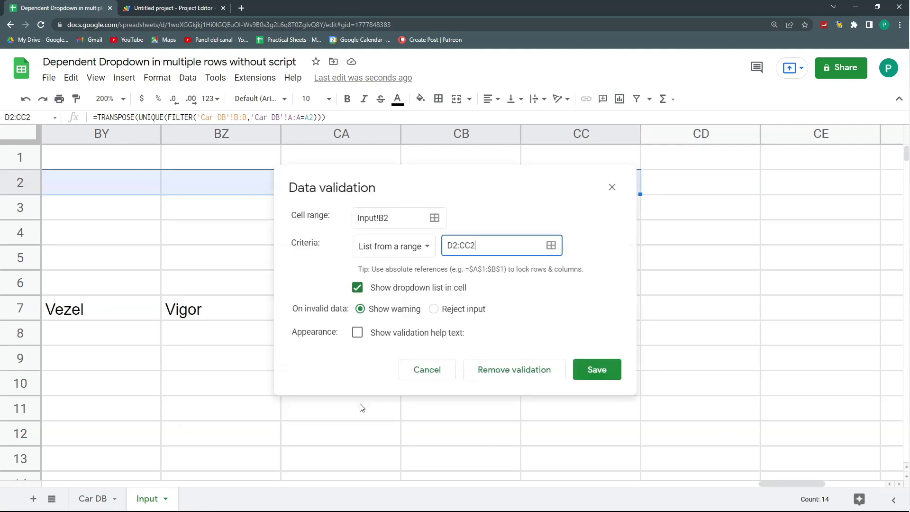
{"action": "left_click", "coordinate": [433, 309]}
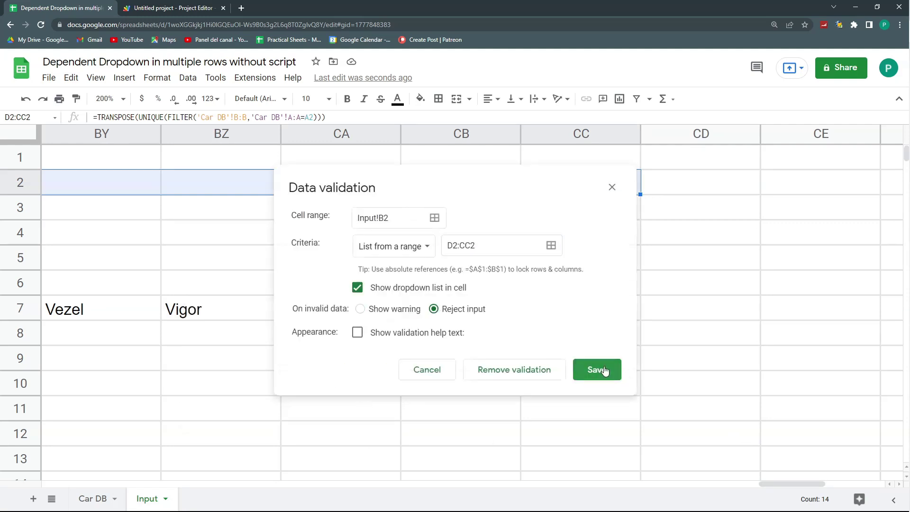
{"action": "left_click", "coordinate": [598, 370]}
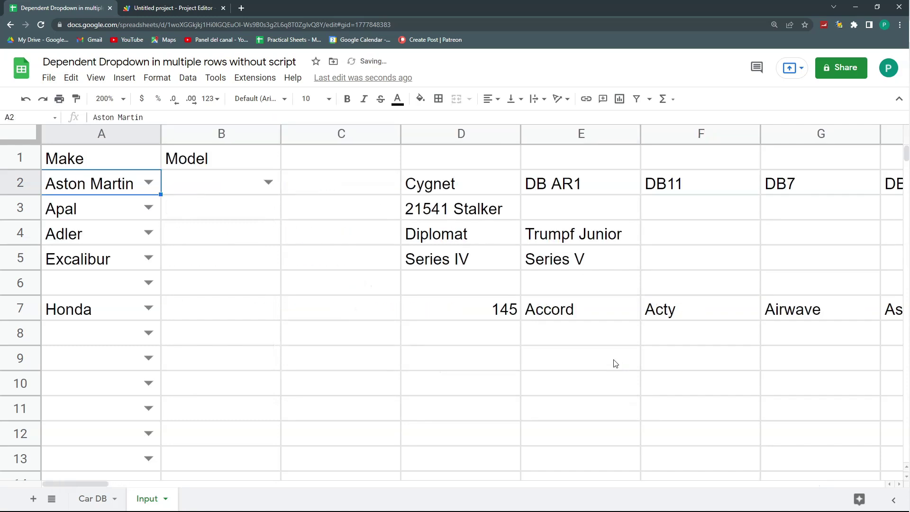
Check B2's model list, then fill its dropdown down column B to B13
{"action": "key", "text": "Right"}
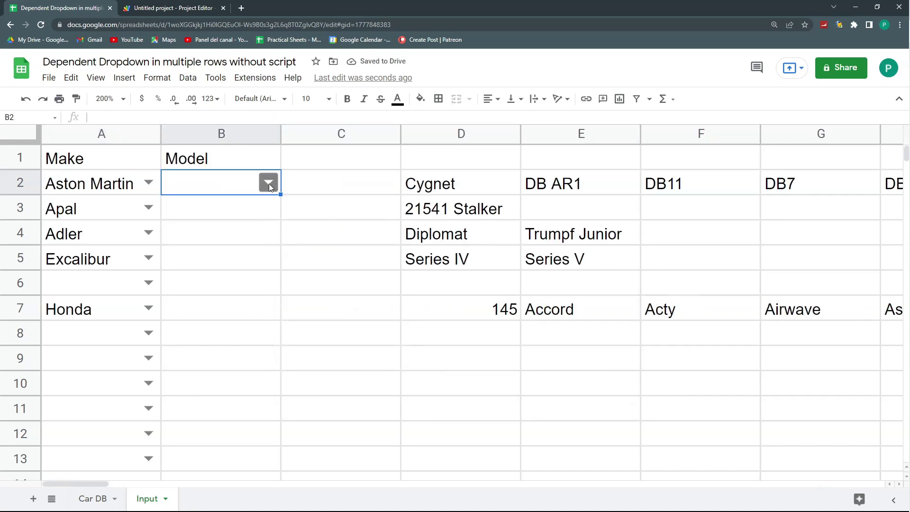
{"action": "left_click", "coordinate": [269, 183]}
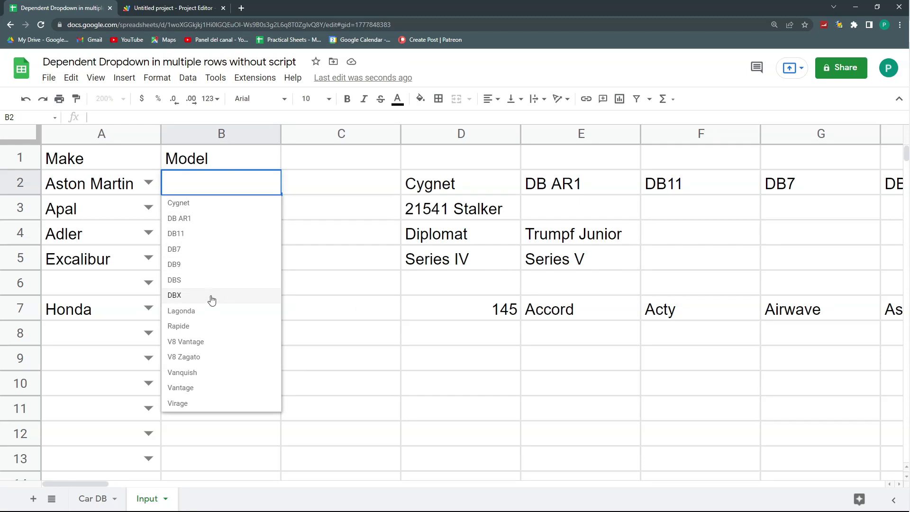
{"action": "left_click", "coordinate": [315, 230]}
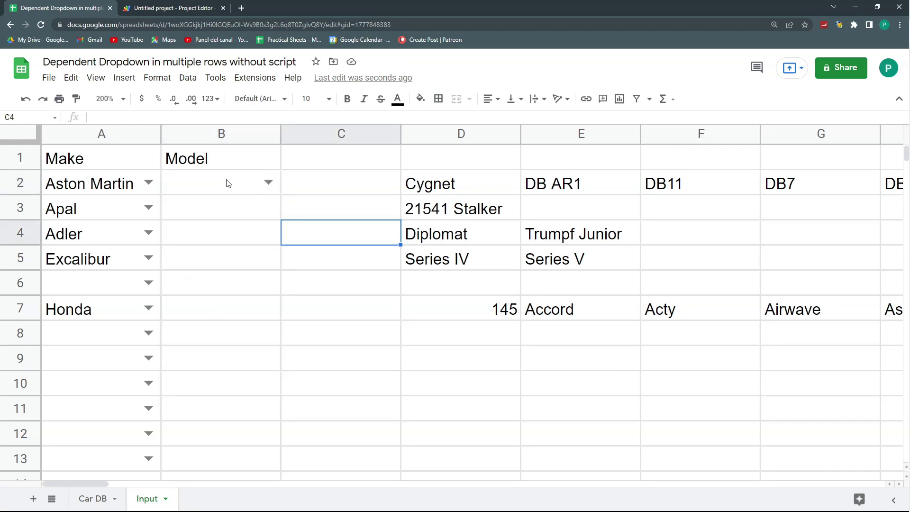
{"action": "left_click", "coordinate": [239, 192]}
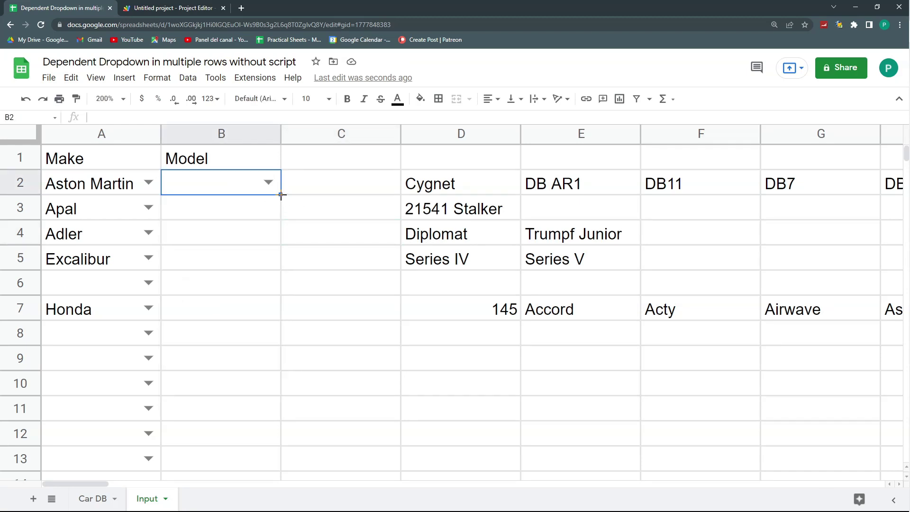
{"action": "left_click_drag", "start_coordinate": [281, 195], "coordinate": [280, 456]}
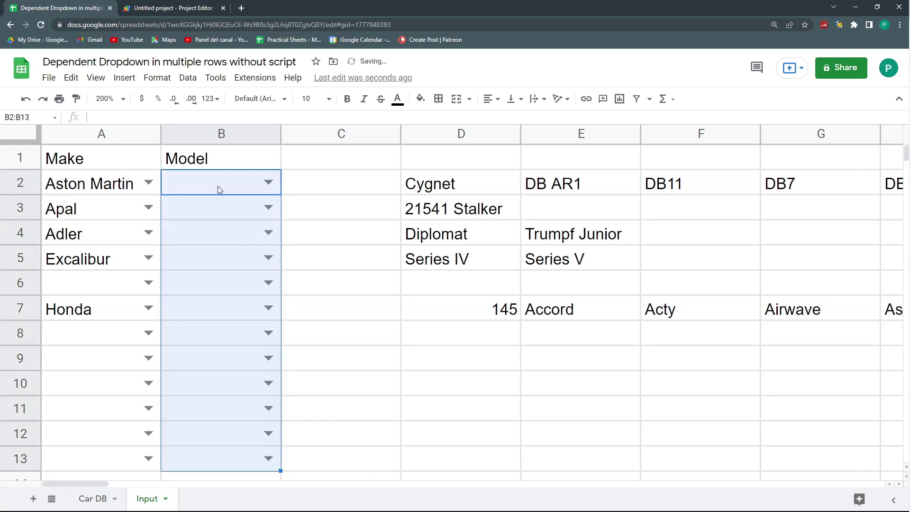
Check the Model dropdowns in B3, B4 and B5, which still list Aston Martin models
{"action": "left_click", "coordinate": [269, 207]}
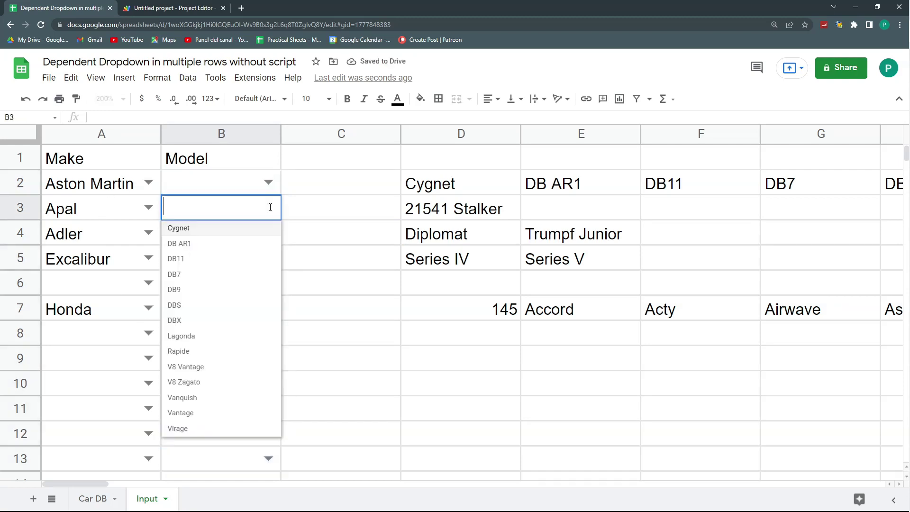
{"action": "left_click", "coordinate": [305, 240]}
{"action": "left_click", "coordinate": [269, 232]}
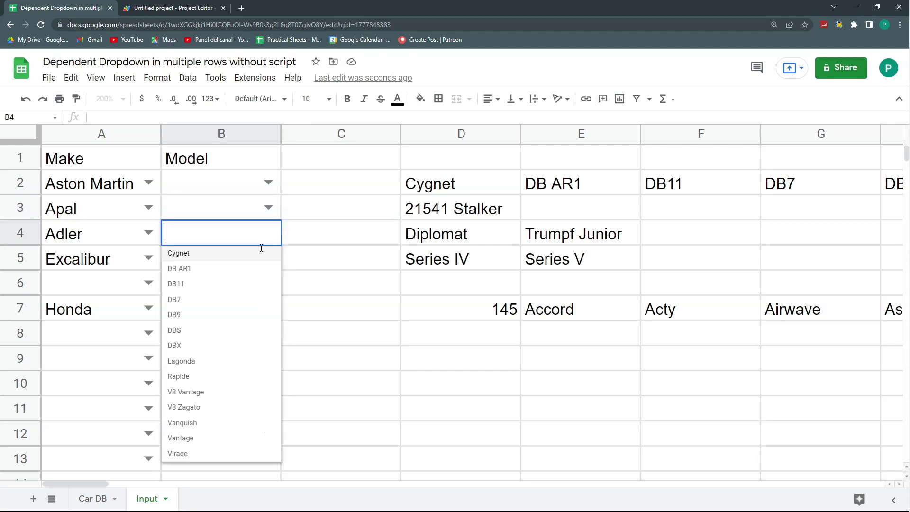
{"action": "left_click", "coordinate": [334, 282]}
{"action": "left_click", "coordinate": [268, 257]}
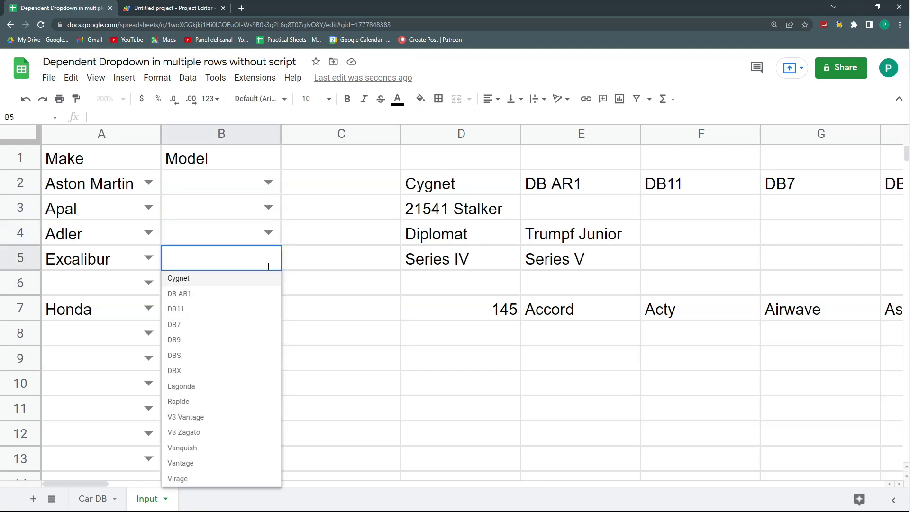
{"action": "left_click", "coordinate": [328, 343]}
{"action": "left_click", "coordinate": [232, 188]}
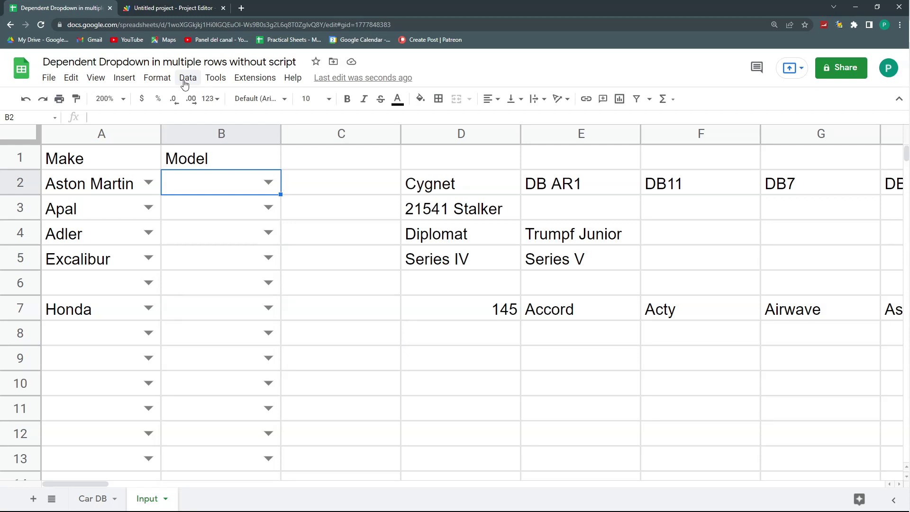
Review B2's absolute $D$2:$CC$2 source range and remove its validation rule
{"action": "left_click", "coordinate": [187, 81]}
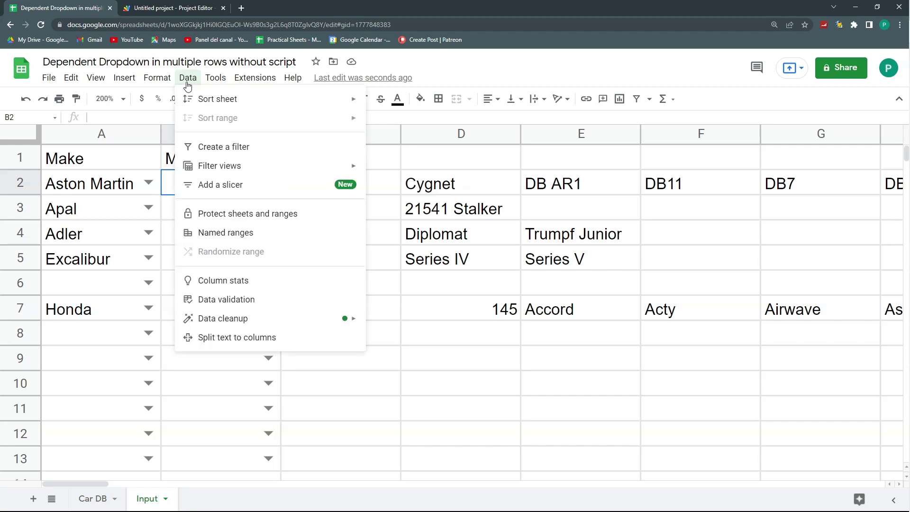
{"action": "left_click", "coordinate": [258, 303]}
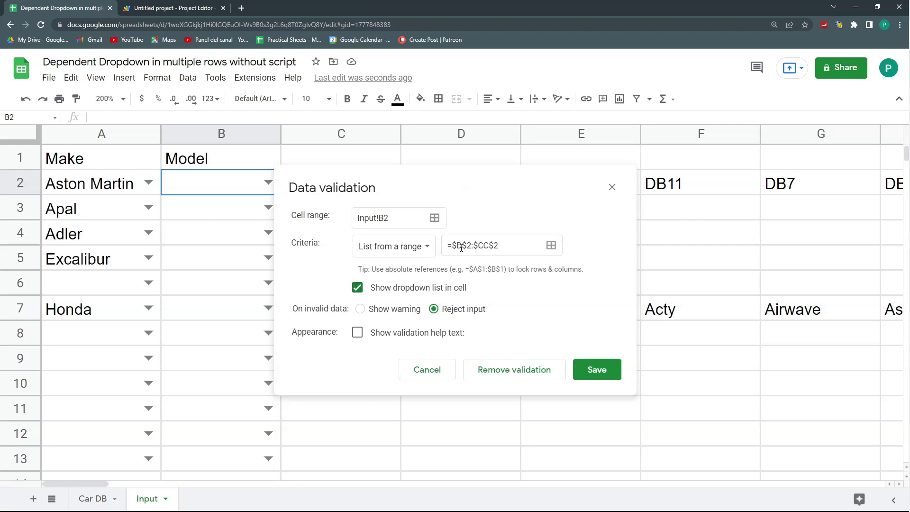
{"action": "left_click_drag", "start_coordinate": [452, 246], "coordinate": [503, 247]}
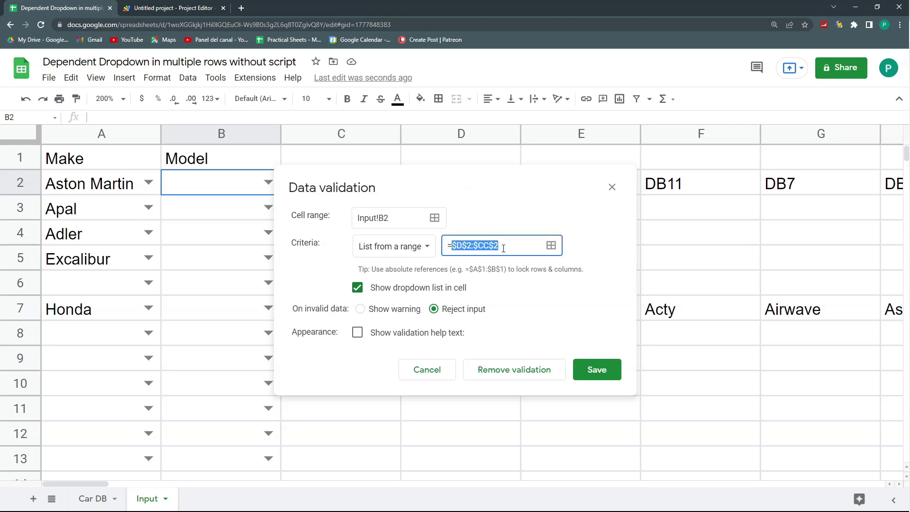
{"action": "left_click", "coordinate": [457, 245]}
{"action": "left_click_drag", "start_coordinate": [458, 245], "coordinate": [490, 246]}
{"action": "left_click_drag", "start_coordinate": [359, 269], "coordinate": [588, 277]}
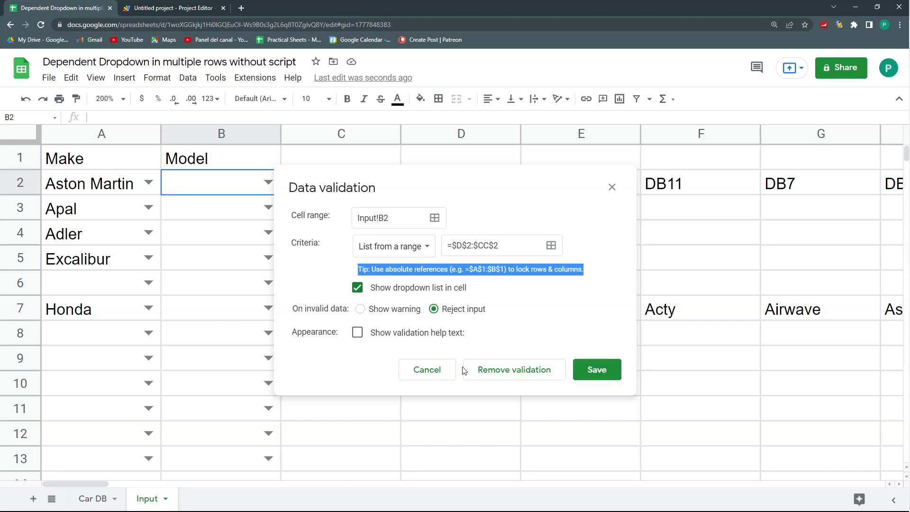
{"action": "left_click", "coordinate": [479, 370]}
Set B2's dropdown source to the relative range D2:CL2, rejecting entries not in the list
{"action": "key", "text": "alt+d"}
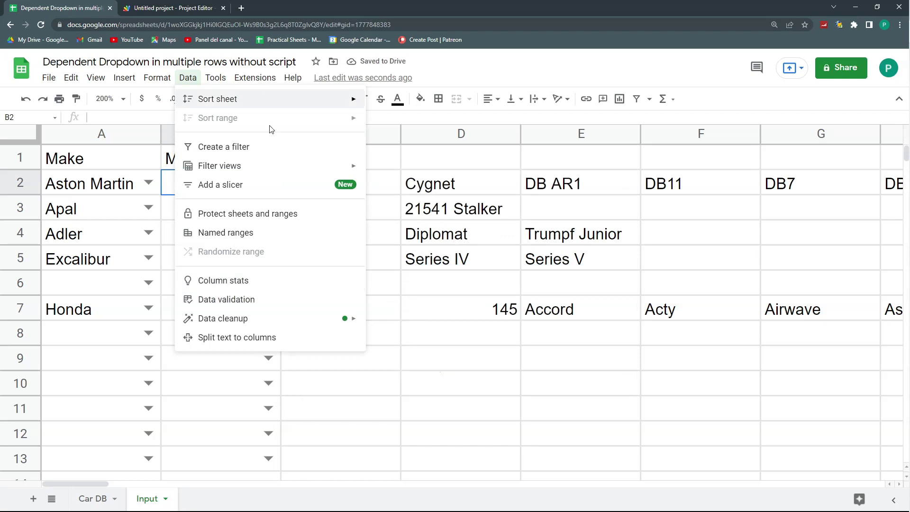
{"action": "left_click", "coordinate": [246, 306]}
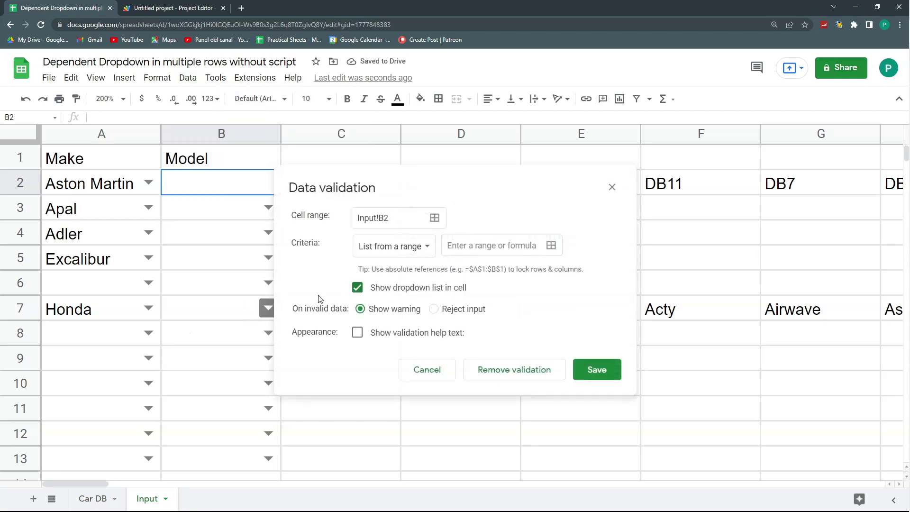
{"action": "left_click", "coordinate": [552, 247]}
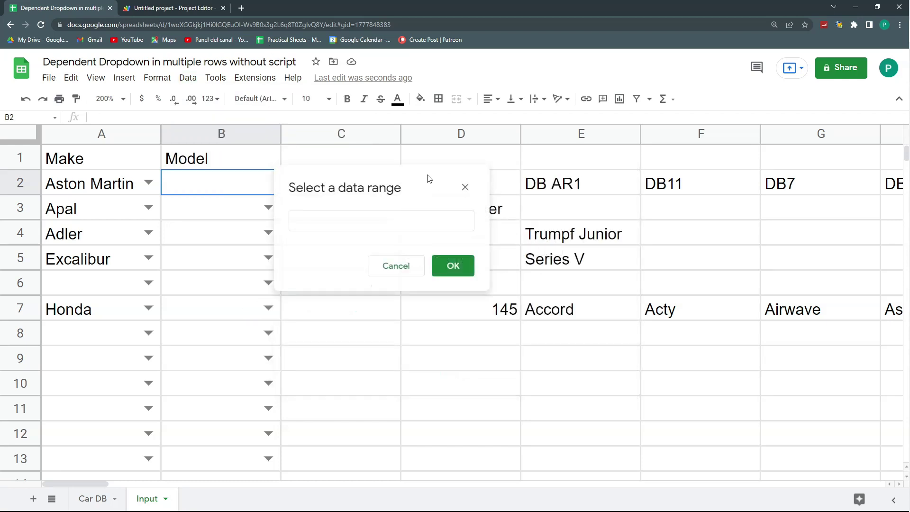
{"action": "left_click", "coordinate": [450, 183]}
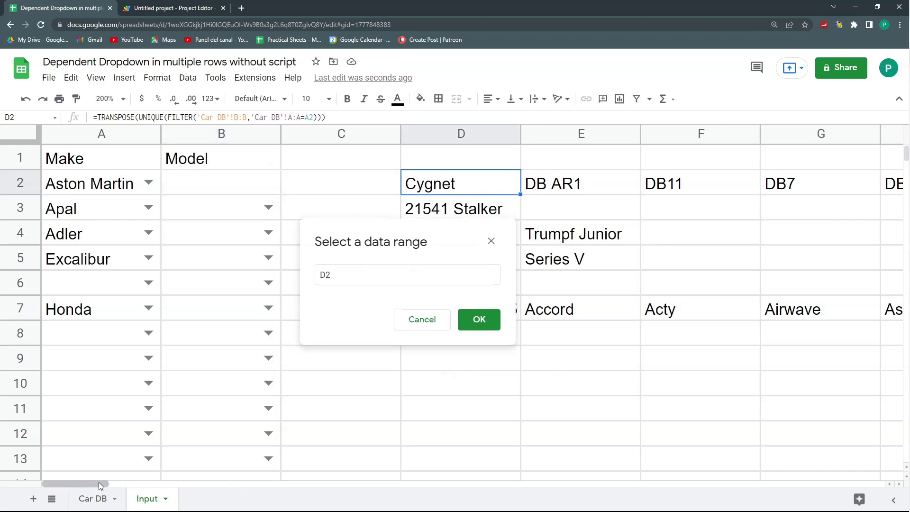
{"action": "left_click_drag", "start_coordinate": [99, 482], "coordinate": [908, 454]}
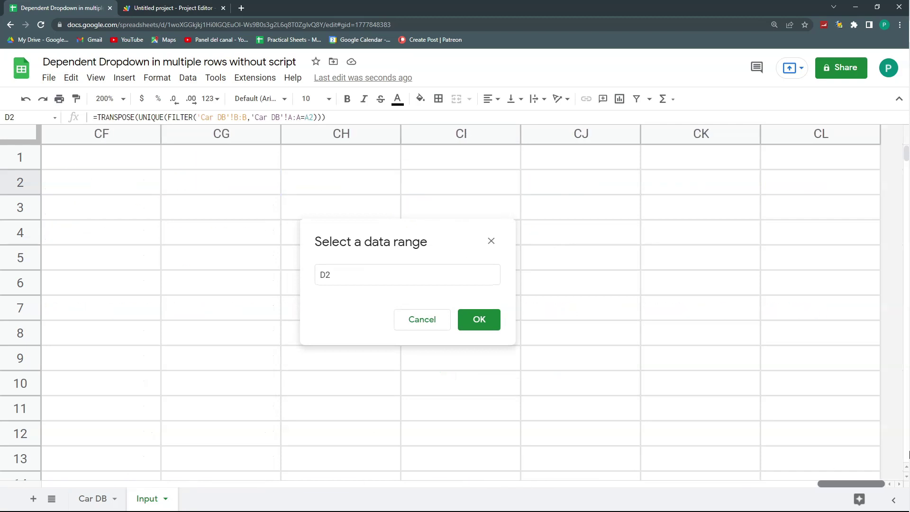
{"action": "left_click", "coordinate": [804, 180], "text": "shift"}
{"action": "left_click", "coordinate": [475, 320]}
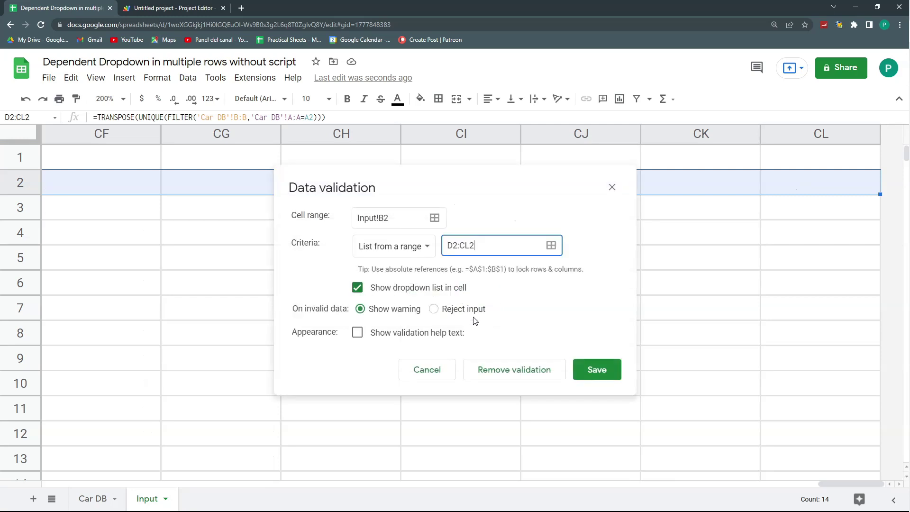
{"action": "triple_click", "coordinate": [480, 245]}
{"action": "left_click_drag", "start_coordinate": [471, 267], "coordinate": [507, 269]}
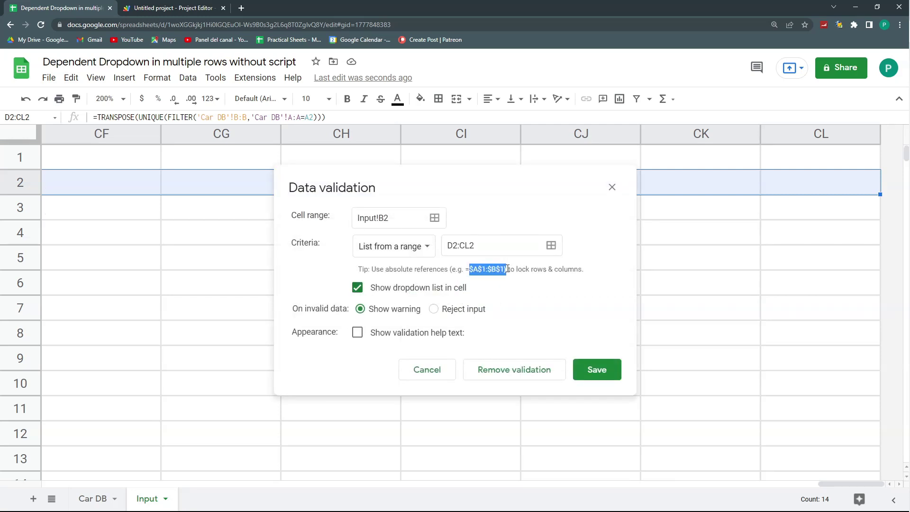
{"action": "left_click", "coordinate": [442, 313]}
{"action": "left_click", "coordinate": [593, 372]}
{"action": "scroll", "coordinate": [213, 459], "scroll_direction": "left", "scroll_amount": 15}
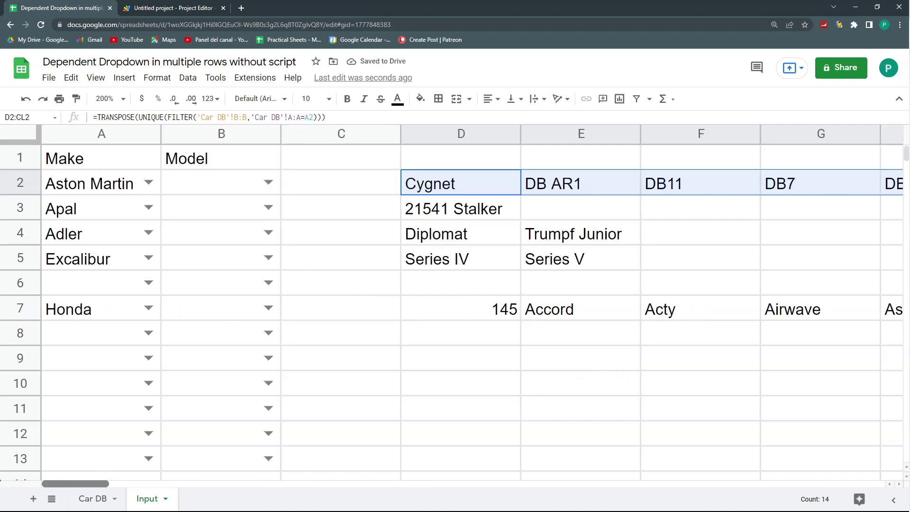
{"action": "left_click", "coordinate": [223, 184]}
{"action": "left_click", "coordinate": [187, 77]}
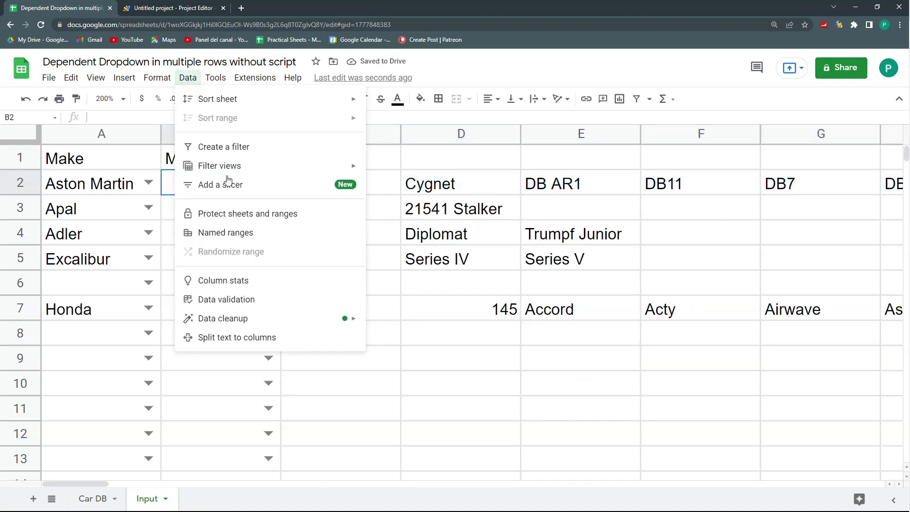
Remove the $ signs so B2's dropdown source reads =D2:CL2, and save the rule
{"action": "left_click", "coordinate": [243, 301]}
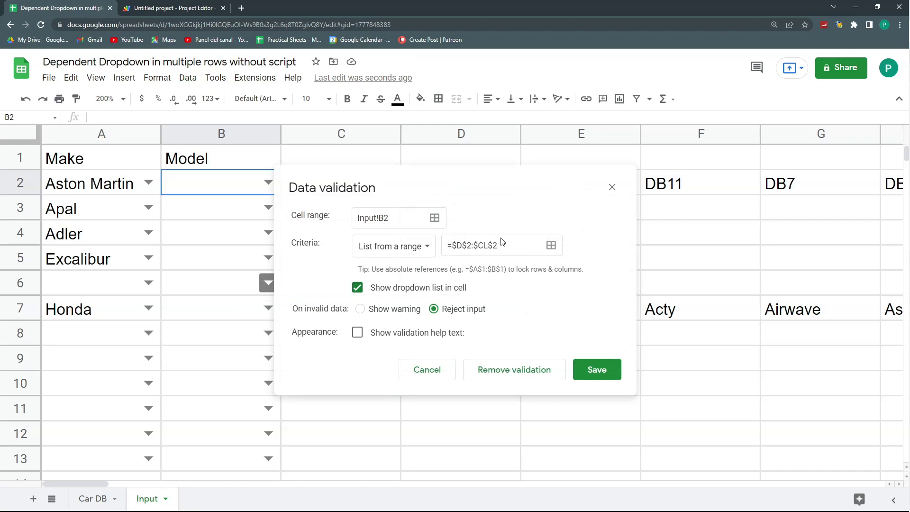
{"action": "left_click_drag", "start_coordinate": [503, 242], "coordinate": [447, 243]}
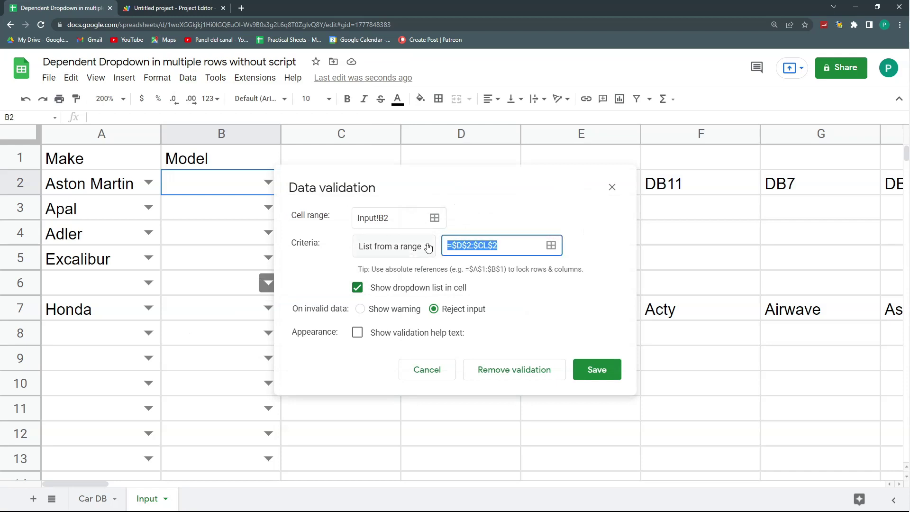
{"action": "left_click", "coordinate": [456, 246]}
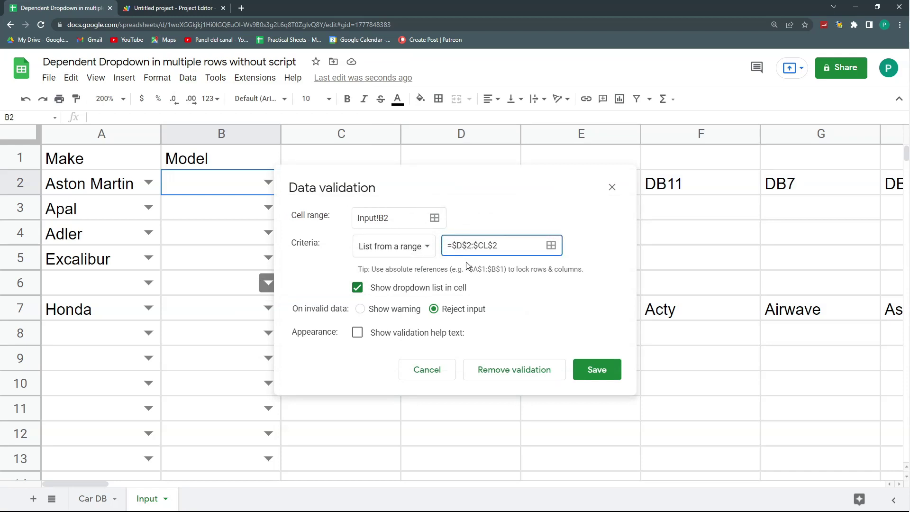
{"action": "key", "text": "Right"}
{"action": "key", "text": "Right"}
{"action": "key", "text": "BackSpace"}
{"action": "key", "text": "Left"}
{"action": "key", "text": "BackSpace"}
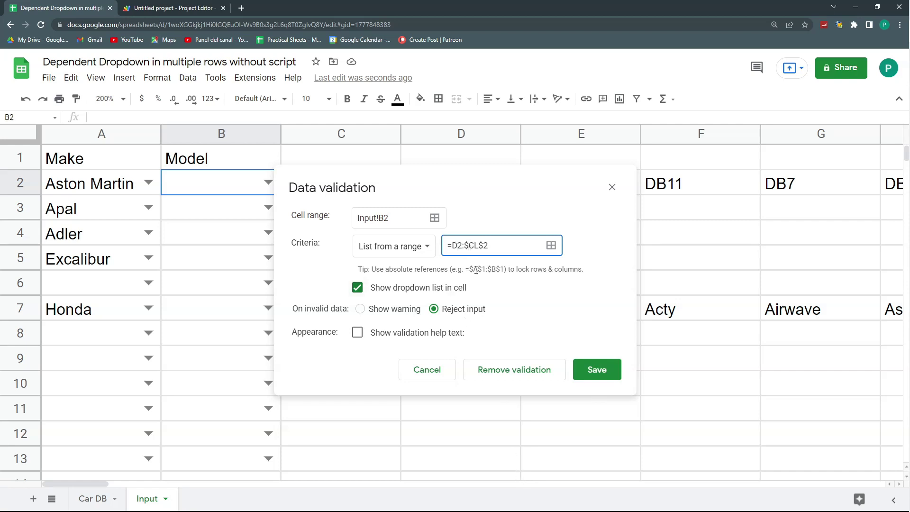
{"action": "left_click", "coordinate": [467, 250]}
{"action": "key", "text": "BackSpace"}
{"action": "key", "text": "BackSpace"}
{"action": "left_click", "coordinate": [598, 371]}
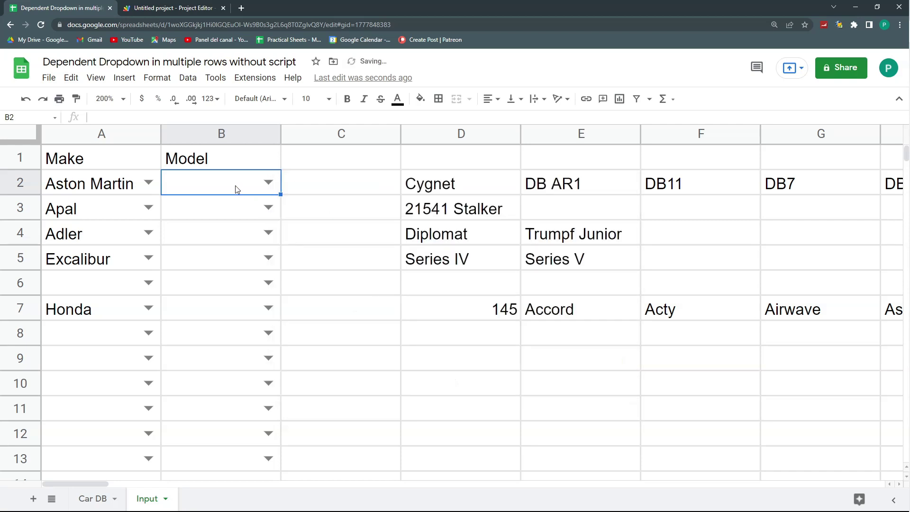
Reopen B2's validation rule to confirm the relative D2:CL2 range, then save it again
{"action": "left_click", "coordinate": [192, 84]}
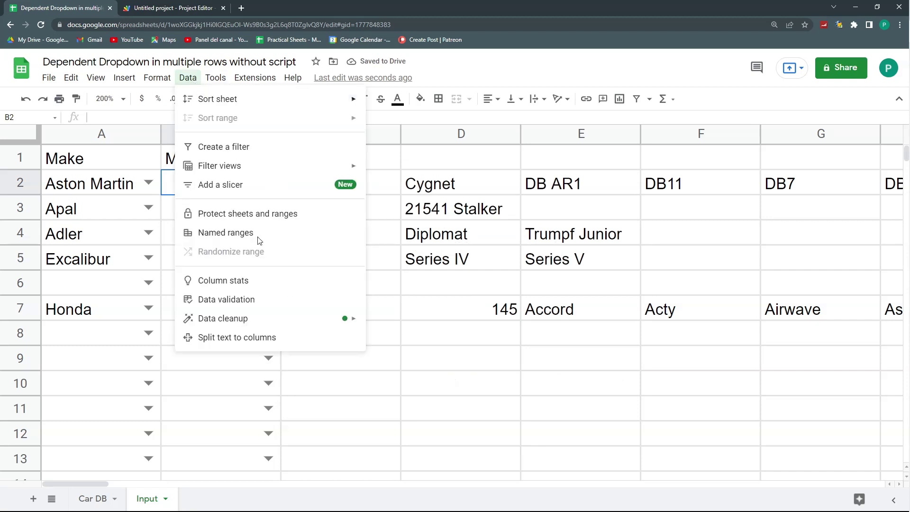
{"action": "left_click", "coordinate": [249, 302]}
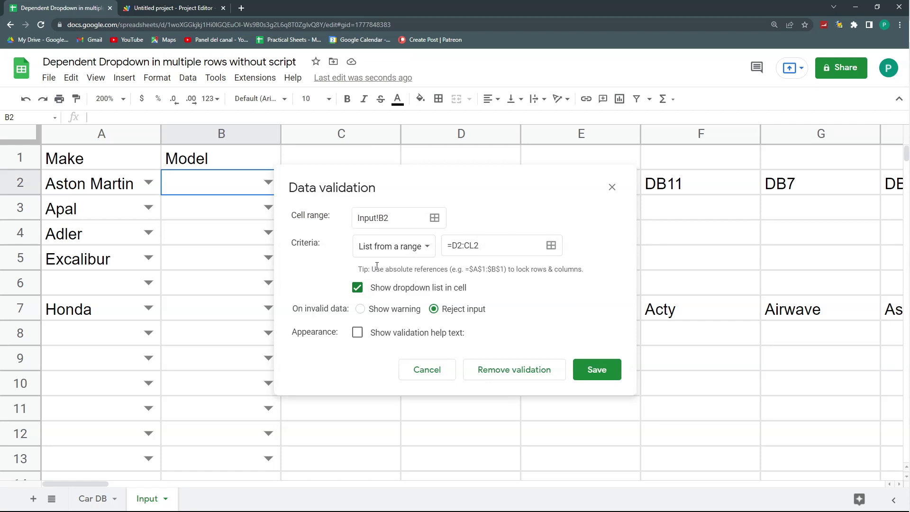
{"action": "left_click_drag", "start_coordinate": [470, 268], "coordinate": [482, 269]}
{"action": "left_click", "coordinate": [599, 371]}
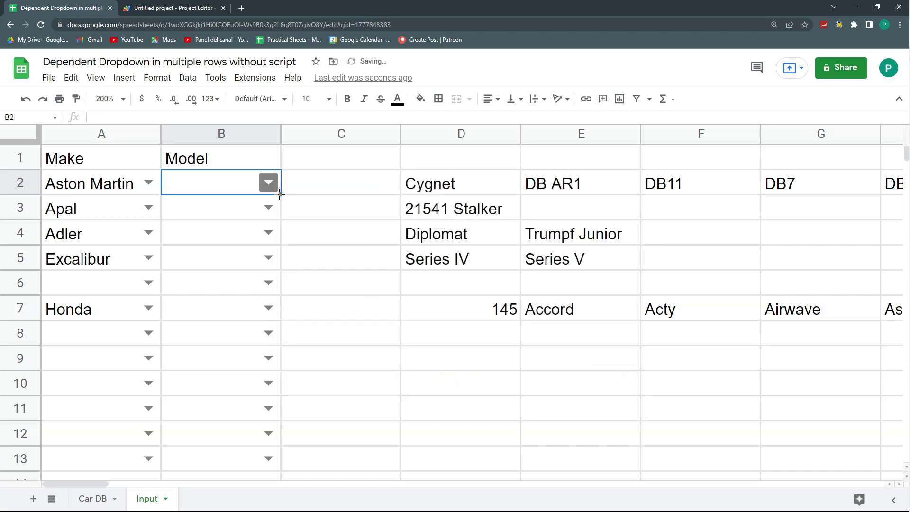
Copy B2's dropdown down to B13 and confirm B2–B5 and B7 list their make's models
{"action": "left_click_drag", "start_coordinate": [281, 194], "coordinate": [279, 464]}
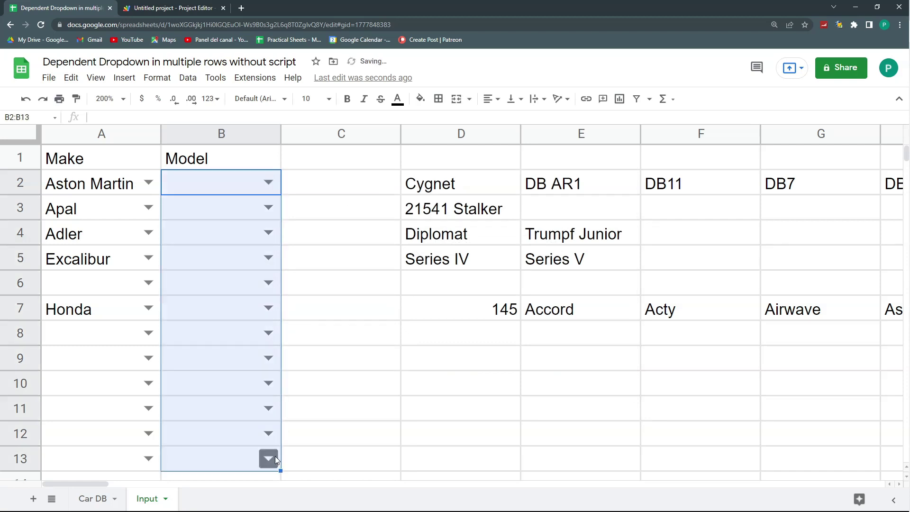
{"action": "left_click", "coordinate": [240, 189]}
{"action": "left_click", "coordinate": [269, 182]}
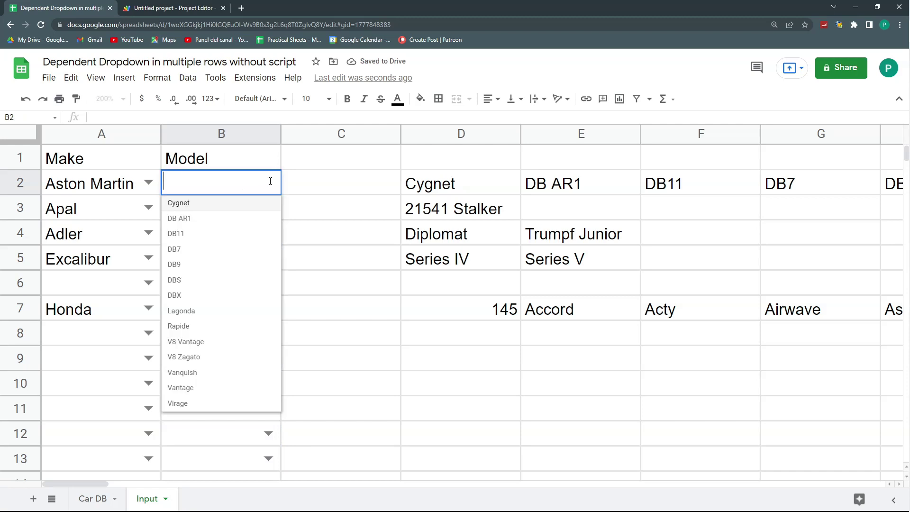
{"action": "left_click", "coordinate": [293, 205]}
{"action": "left_click", "coordinate": [269, 207]}
{"action": "left_click", "coordinate": [312, 237]}
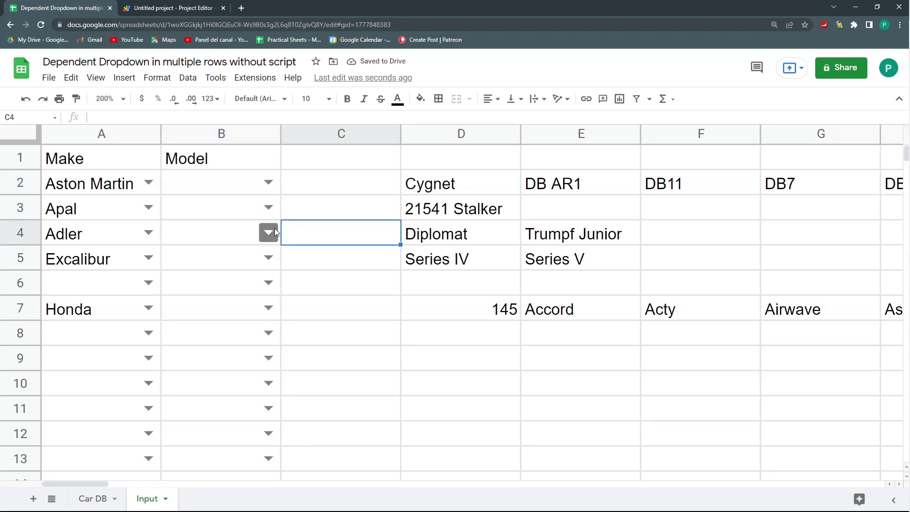
{"action": "left_click", "coordinate": [275, 232]}
{"action": "left_click", "coordinate": [312, 283]}
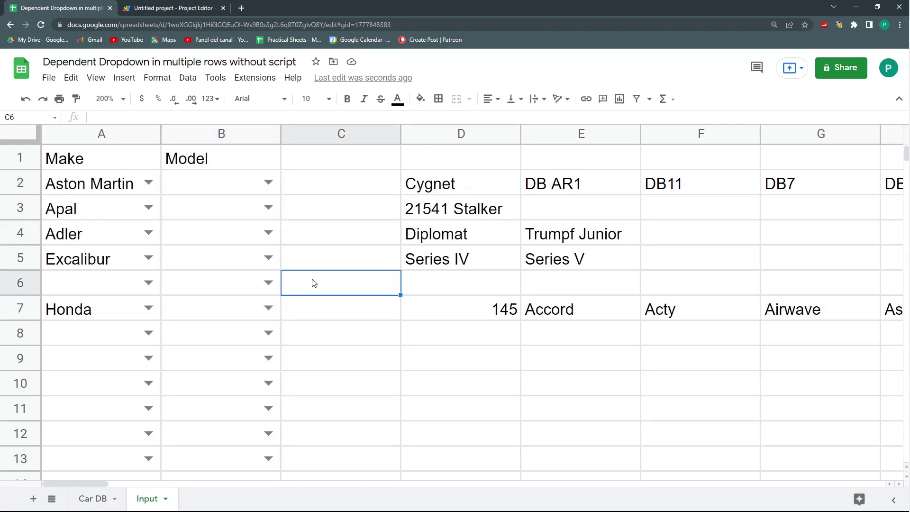
{"action": "left_click", "coordinate": [270, 258]}
{"action": "left_click", "coordinate": [326, 315]}
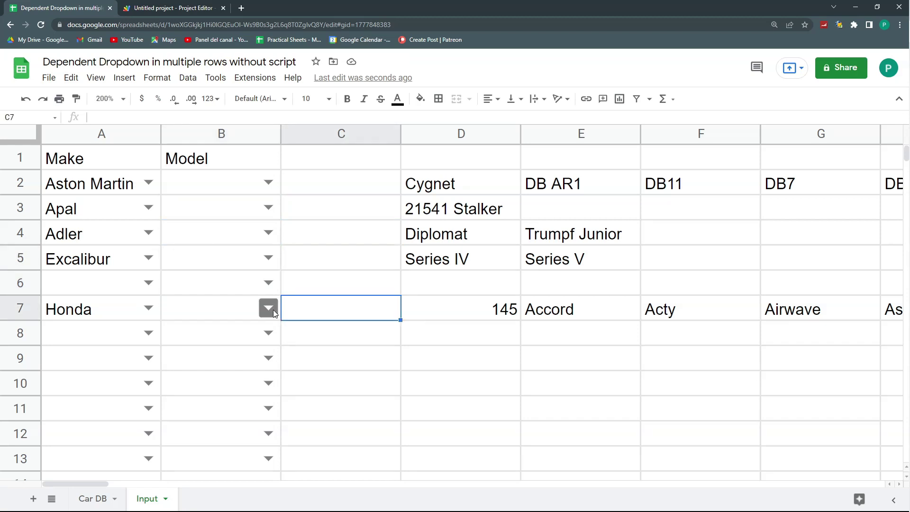
{"action": "left_click", "coordinate": [269, 309]}
{"action": "left_click", "coordinate": [320, 372]}
Check B6's dropdown with no make chosen, then narrow the empty column C
{"action": "left_click", "coordinate": [269, 283]}
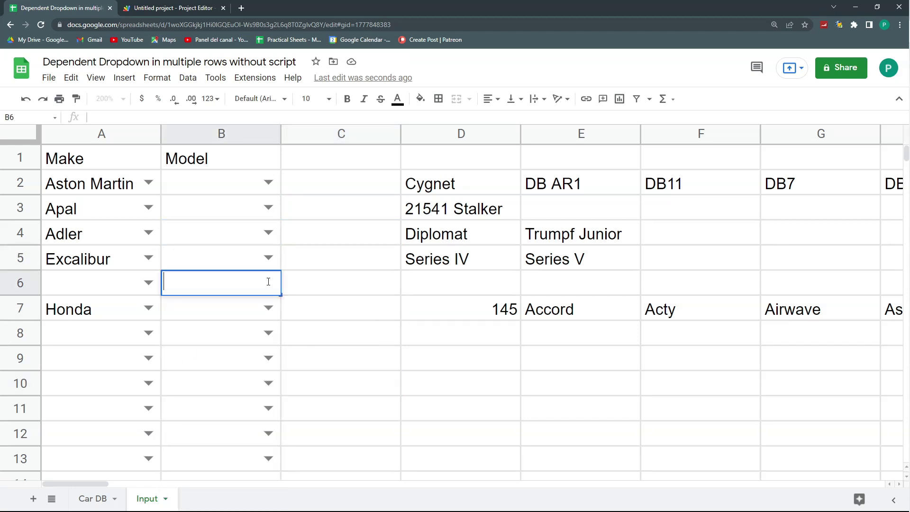
{"action": "left_click", "coordinate": [308, 282]}
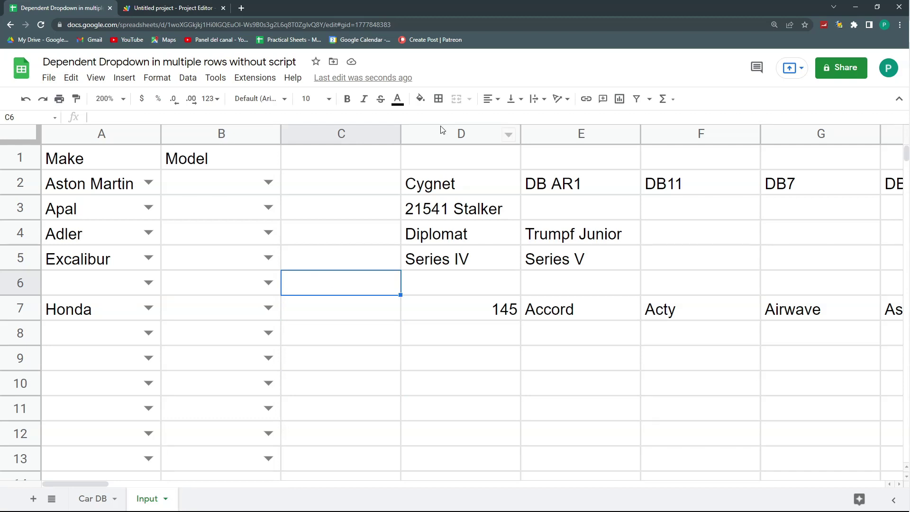
{"action": "left_click_drag", "start_coordinate": [400, 135], "coordinate": [317, 135]}
Review the helper formula in D4 and the per-make model rows in D2:G7
{"action": "left_click", "coordinate": [371, 134]}
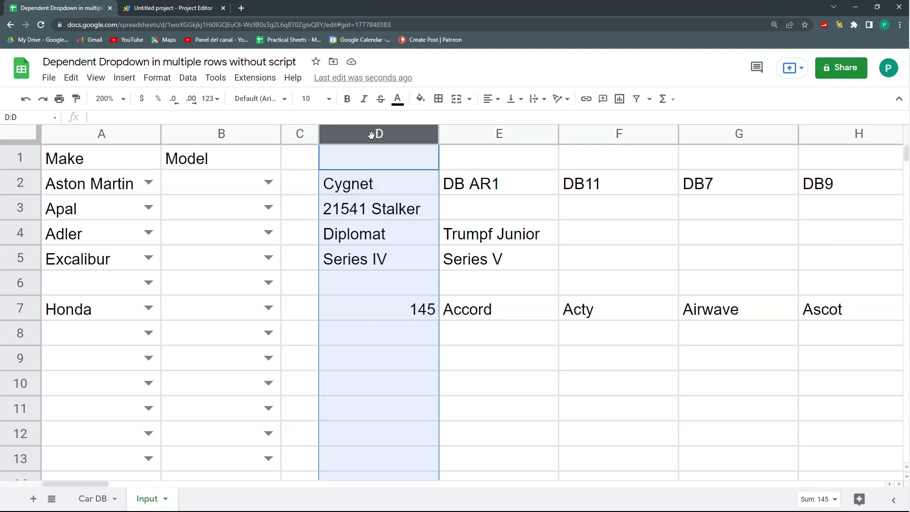
{"action": "left_click", "coordinate": [399, 230]}
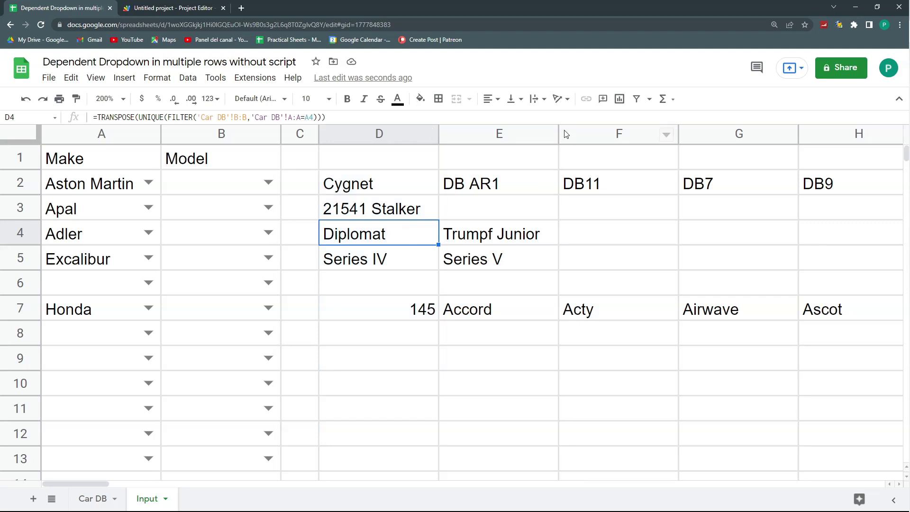
{"action": "left_click_drag", "start_coordinate": [419, 181], "coordinate": [783, 335]}
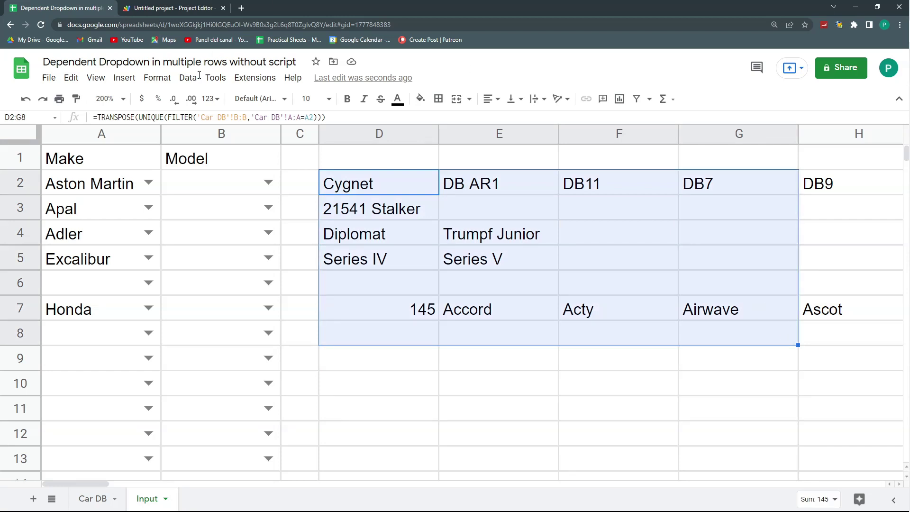
{"action": "left_click_drag", "start_coordinate": [124, 137], "coordinate": [213, 131]}
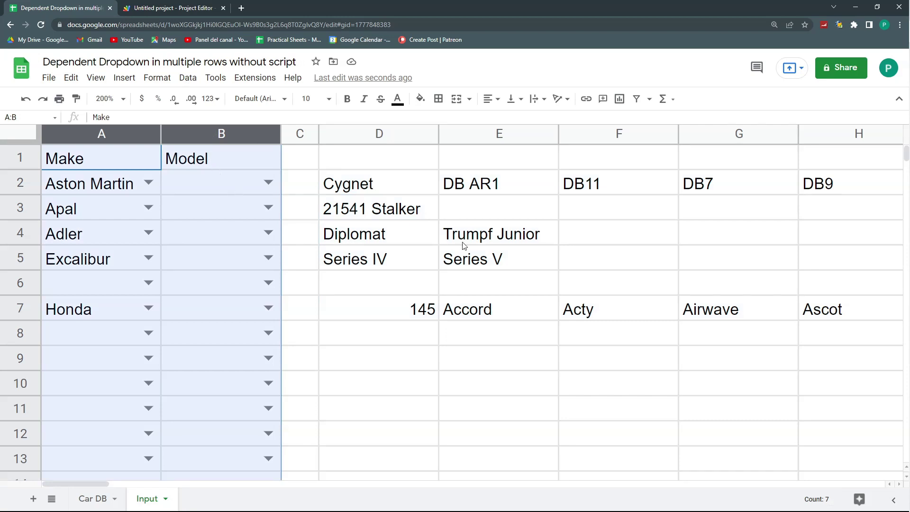
{"action": "left_click_drag", "start_coordinate": [379, 184], "coordinate": [721, 313]}
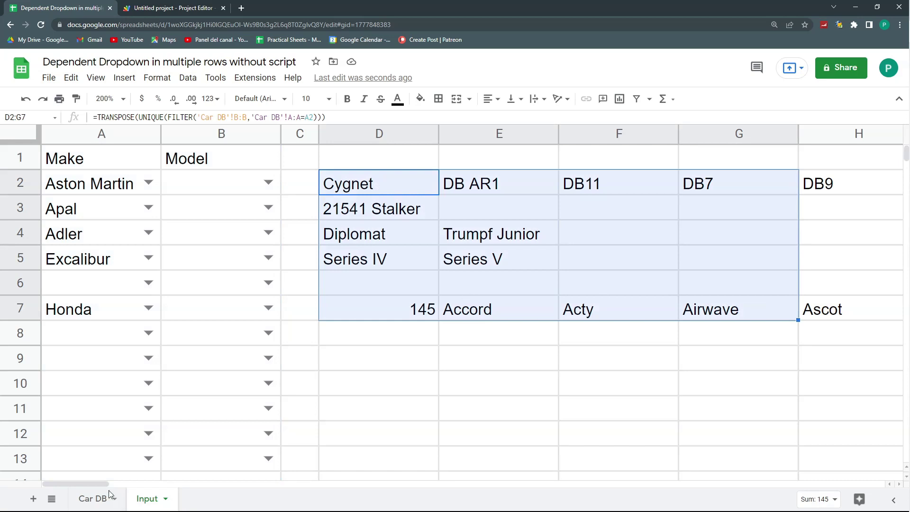
Add a new sheet and name it 'Aux Dropdown'
{"action": "left_click", "coordinate": [34, 499]}
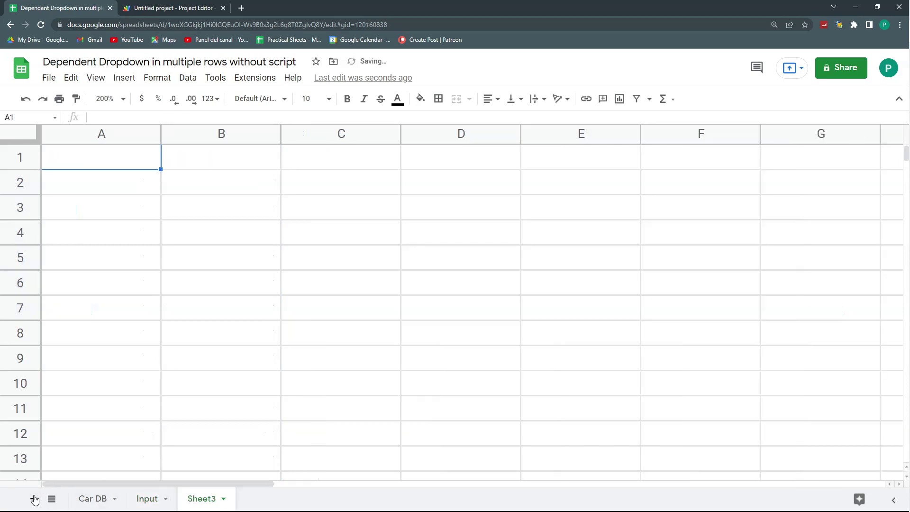
{"action": "double_click", "coordinate": [206, 491]}
{"action": "type", "text": "Aux Drop"}
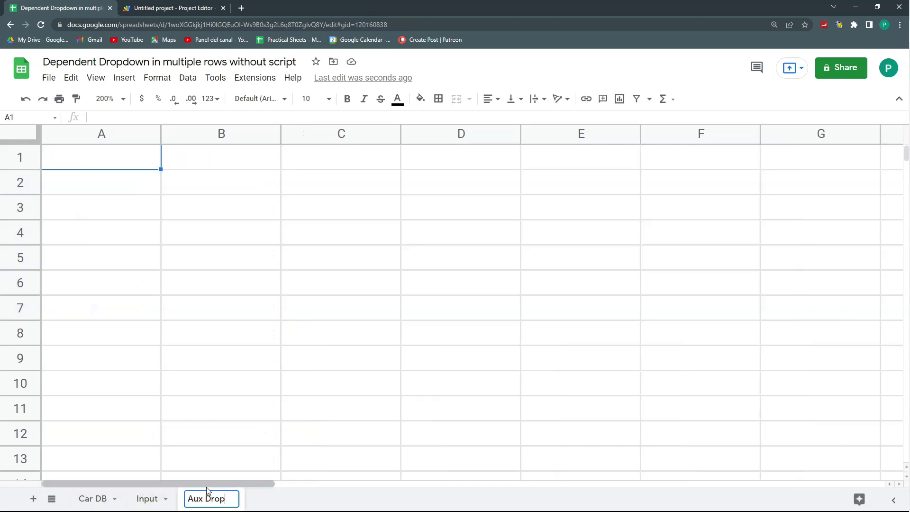
{"action": "type", "text": "down"}
Copy the model-listing formula from Input D2 into cell A2 of Aux Dropdown
{"action": "left_click", "coordinate": [147, 499]}
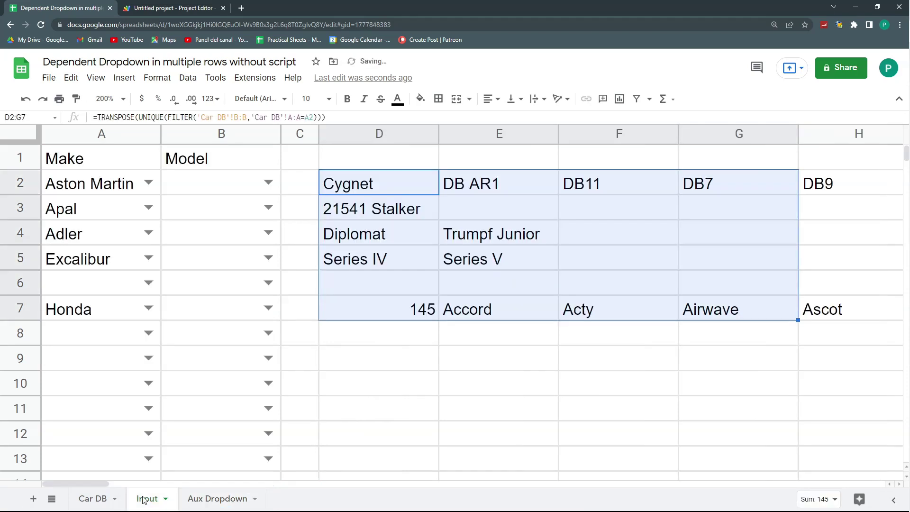
{"action": "left_click", "coordinate": [369, 189]}
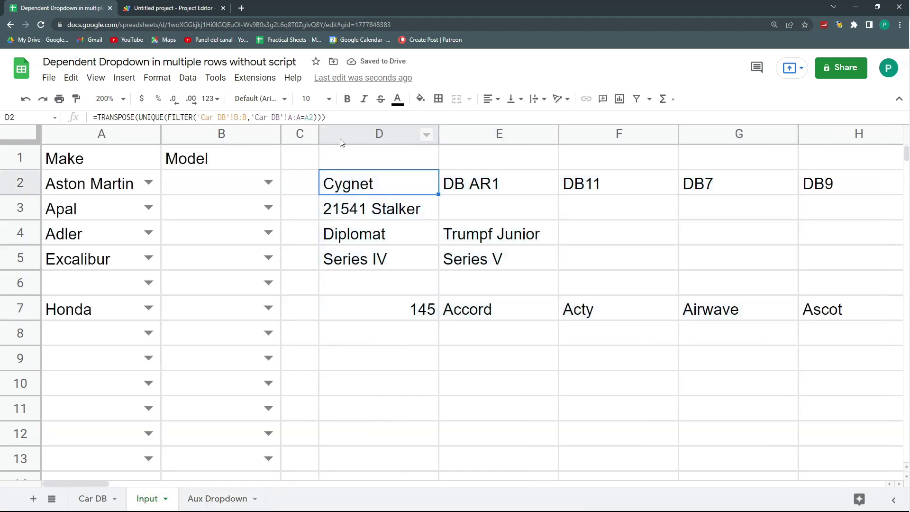
{"action": "left_click", "coordinate": [170, 118]}
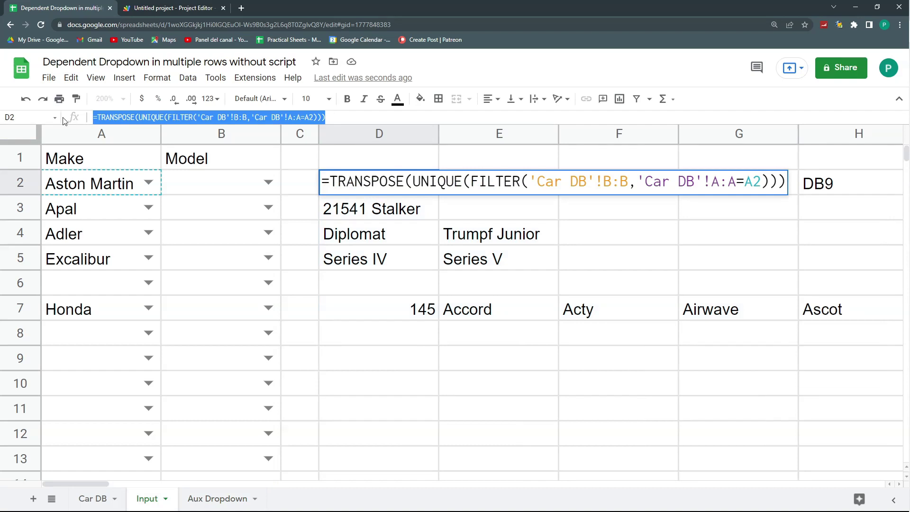
{"action": "key", "text": "ctrl+a"}
{"action": "key", "text": "ctrl+c"}
{"action": "left_click", "coordinate": [212, 498]}
{"action": "double_click", "coordinate": [102, 183]}
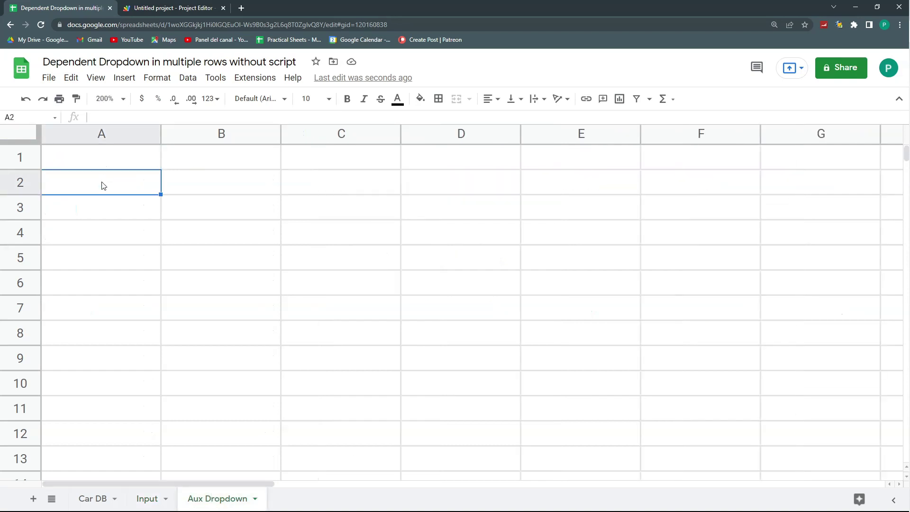
{"action": "key", "text": "ctrl+v"}
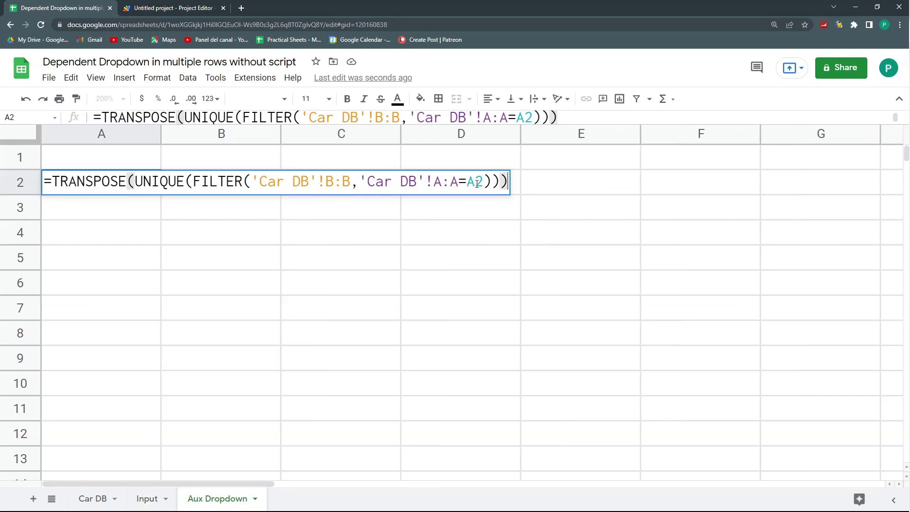
Replace the formula's A2 reference with Input!A2
{"action": "left_click_drag", "start_coordinate": [484, 184], "coordinate": [471, 181]}
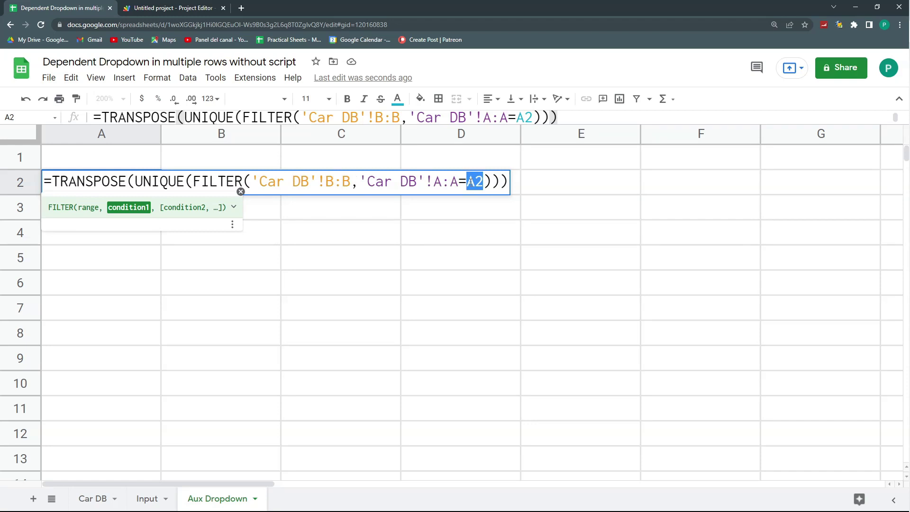
{"action": "key", "text": "BackSpace"}
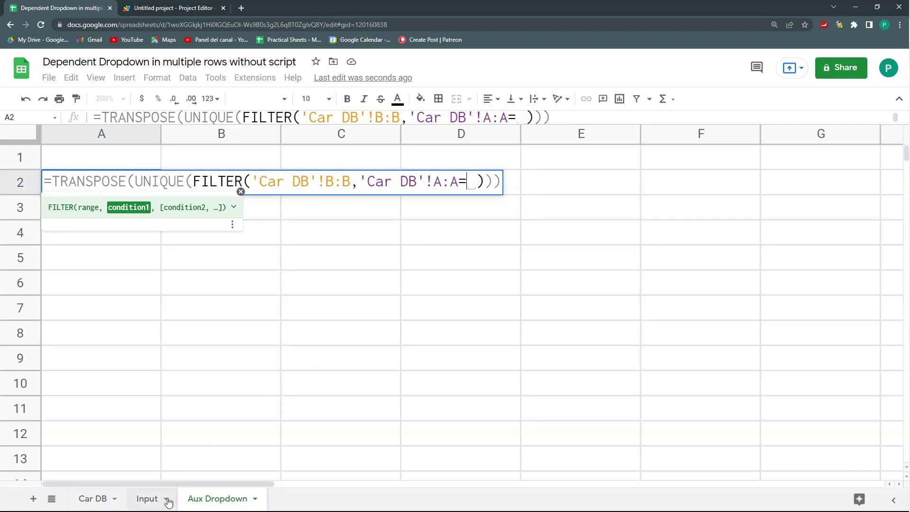
{"action": "left_click", "coordinate": [146, 502]}
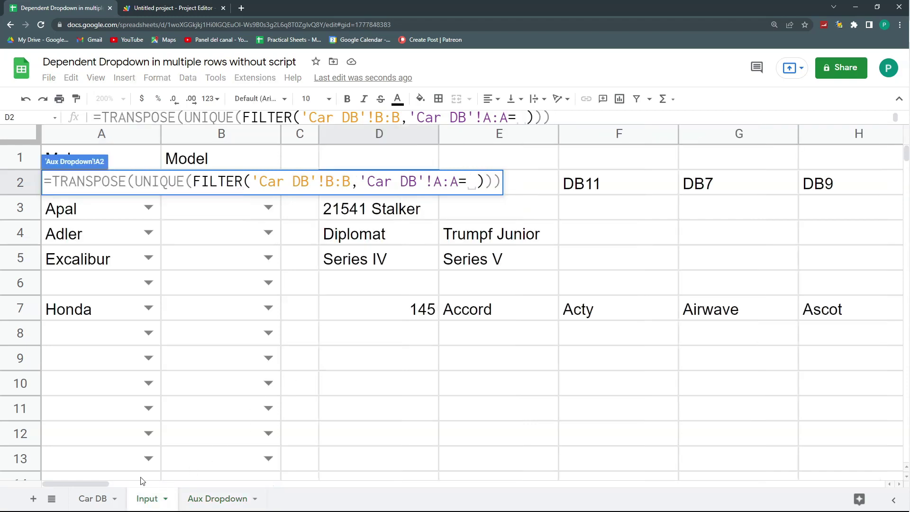
{"action": "left_click", "coordinate": [91, 214]}
{"action": "key", "text": "Up"}
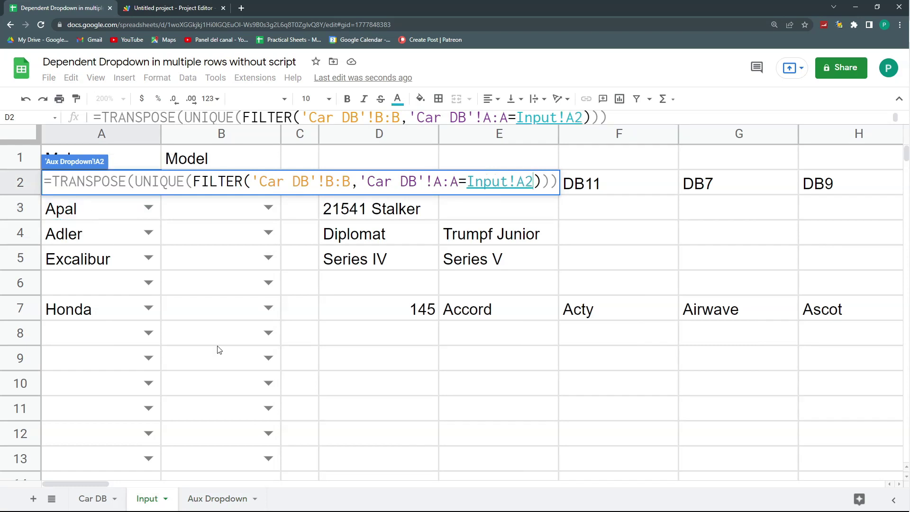
Confirm the Input!A2 formula and fill it down Aux Dropdown column A through row 1000
{"action": "key", "text": "Return"}
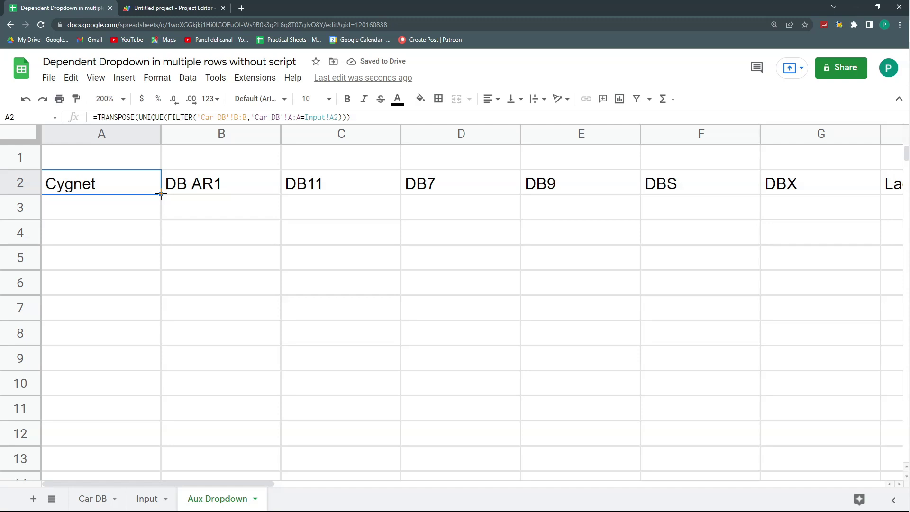
{"action": "left_click_drag", "start_coordinate": [161, 194], "coordinate": [148, 406]}
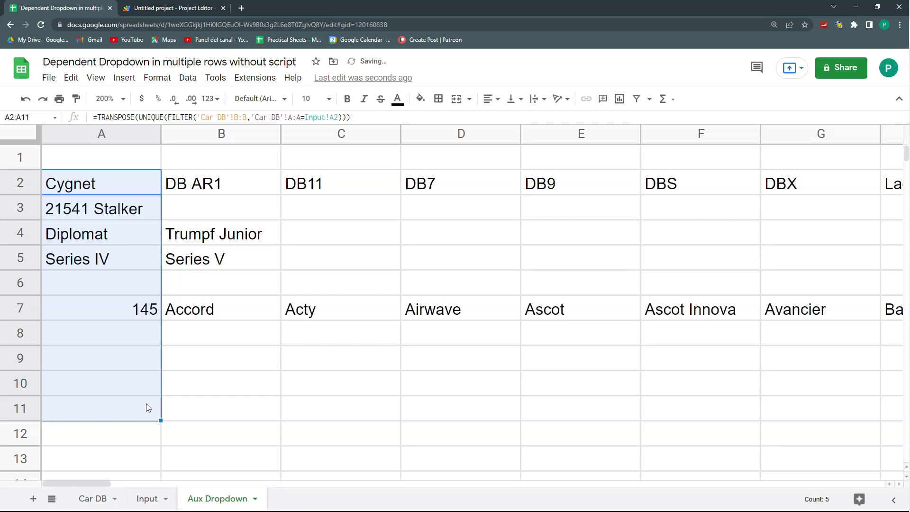
{"action": "left_click", "coordinate": [126, 183]}
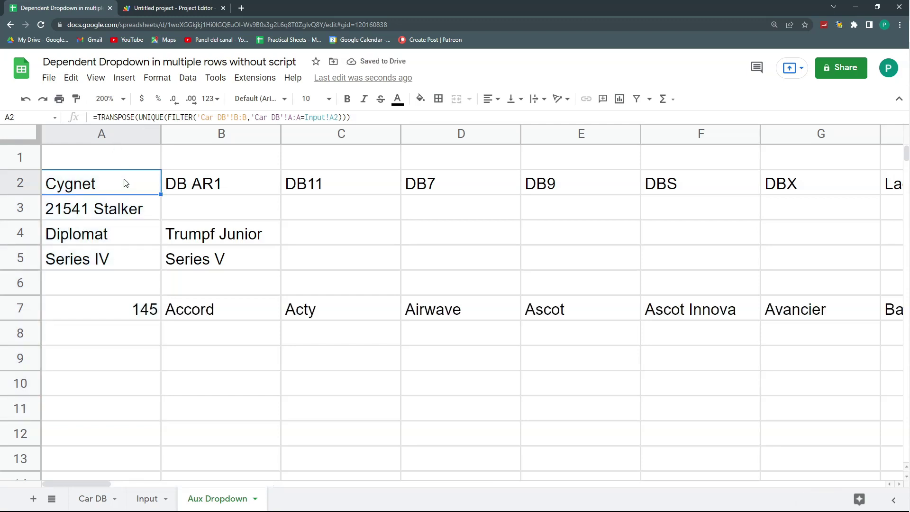
{"action": "key", "text": "ctrl+shift+Down"}
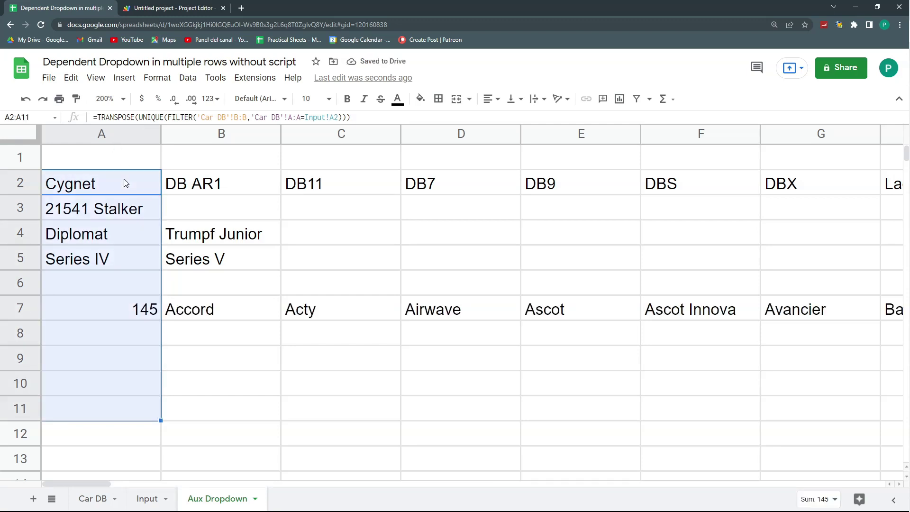
{"action": "key", "text": "ctrl+shift+Down"}
{"action": "key", "text": "ctrl+Return"}
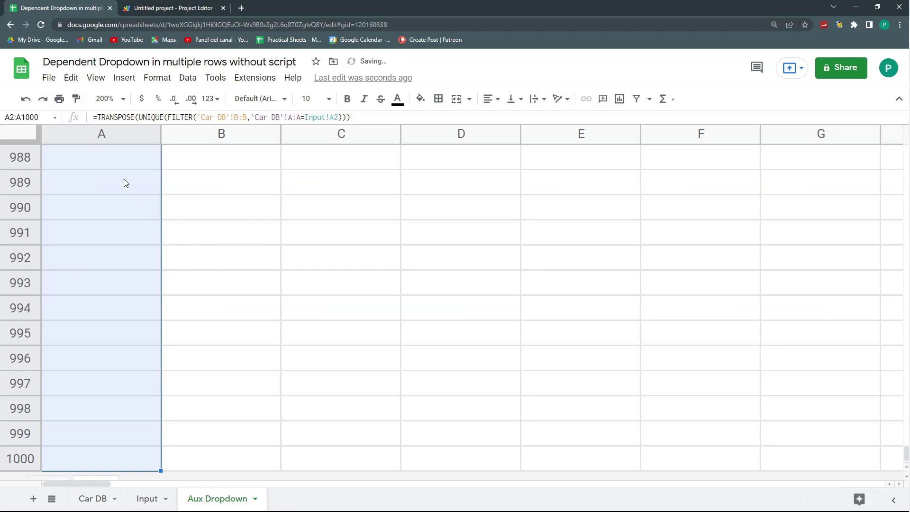
{"action": "key", "text": "Down"}
{"action": "key", "text": "Down"}
{"action": "key", "text": "Down"}
{"action": "key", "text": "Down"}
{"action": "key", "text": "Down"}
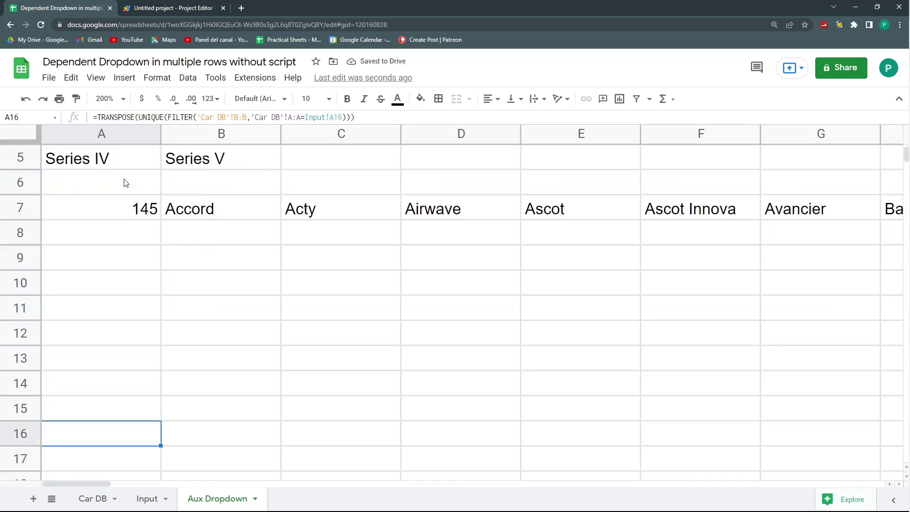
{"action": "key", "text": "ctrl+Home"}
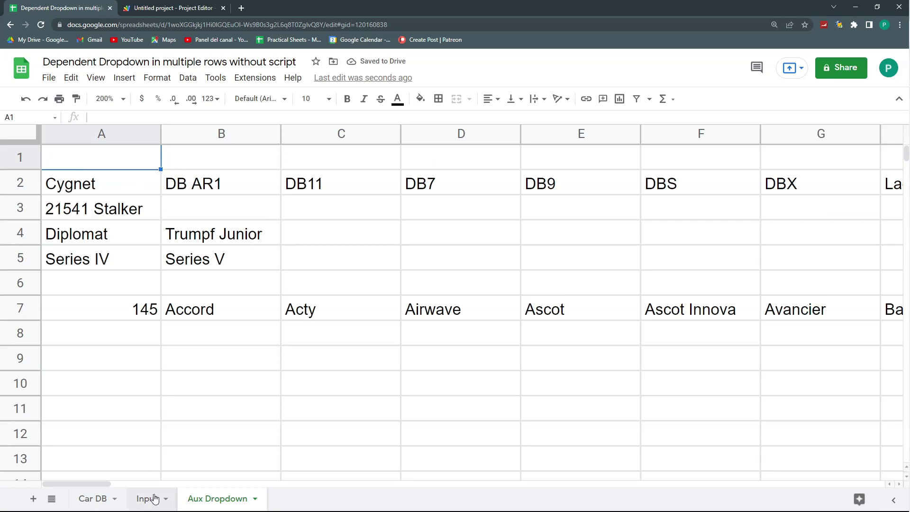
{"action": "left_click", "coordinate": [153, 499]}
Set B2's dropdown source to 'Aux Dropdown'!A2:CI2 and save the validation rule
{"action": "left_click", "coordinate": [219, 189]}
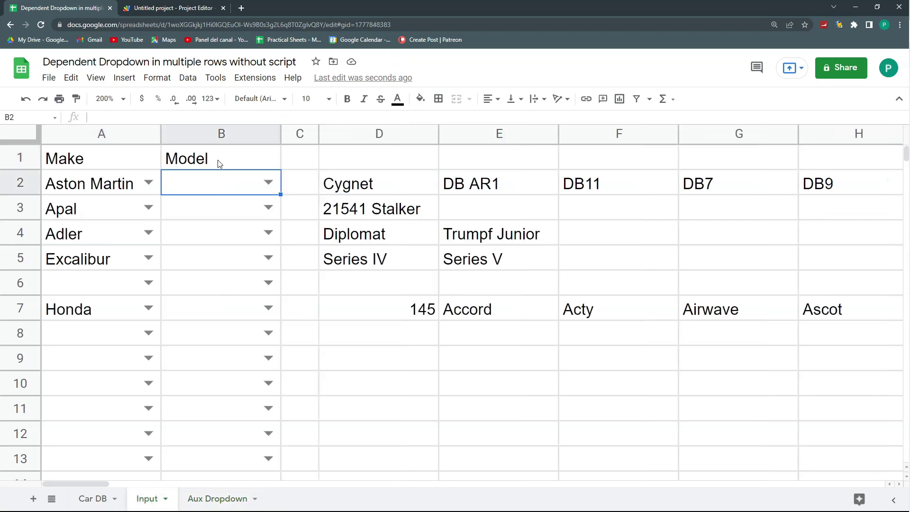
{"action": "left_click", "coordinate": [188, 77]}
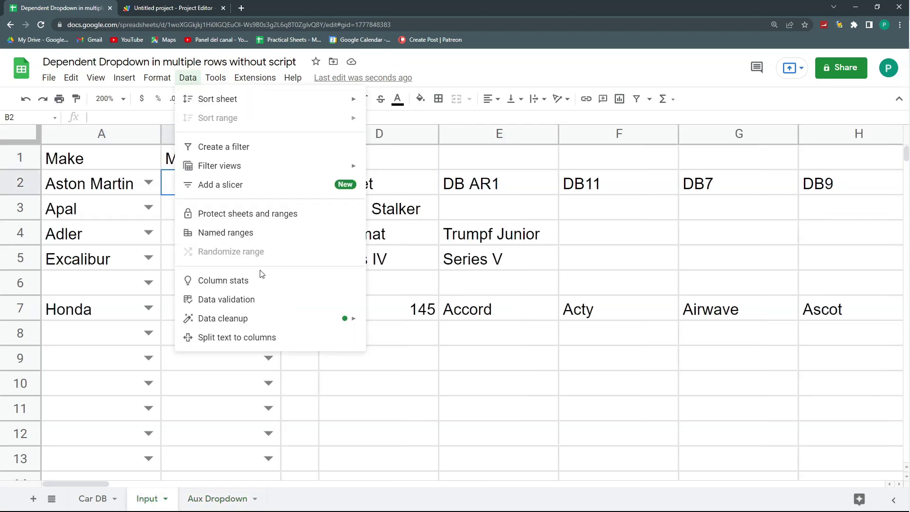
{"action": "left_click", "coordinate": [241, 306]}
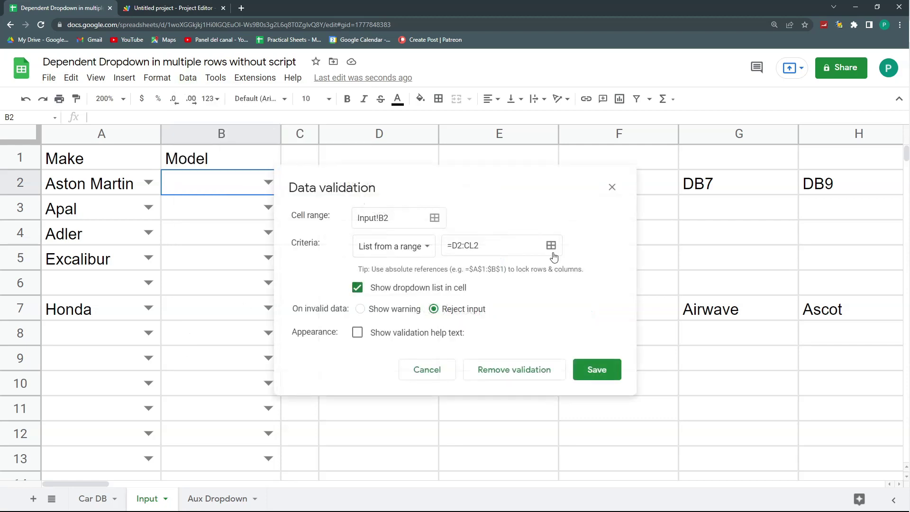
{"action": "left_click", "coordinate": [550, 246]}
{"action": "left_click", "coordinate": [224, 500]}
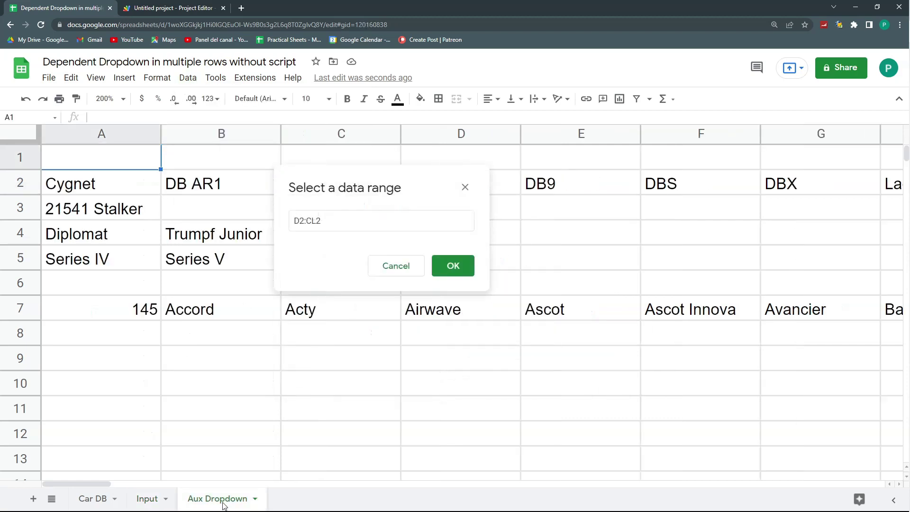
{"action": "left_click", "coordinate": [93, 186]}
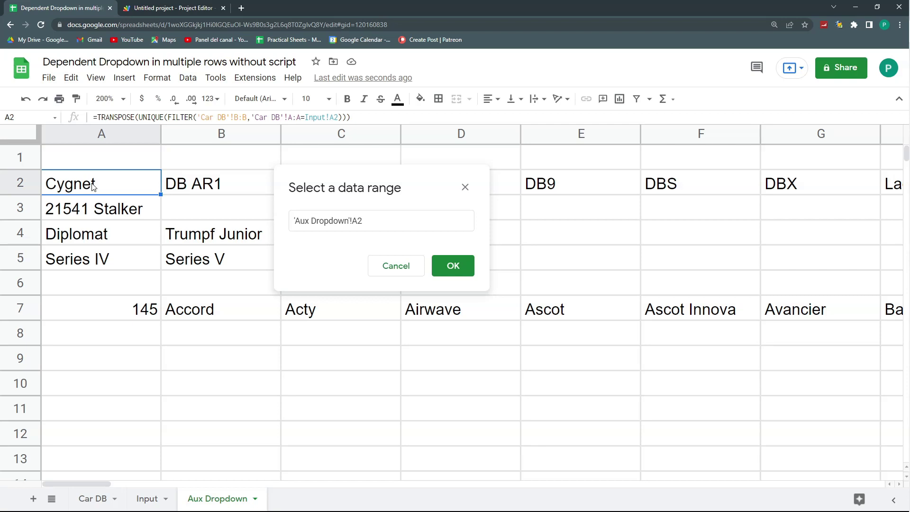
{"action": "key", "text": "ctrl+shift+Right"}
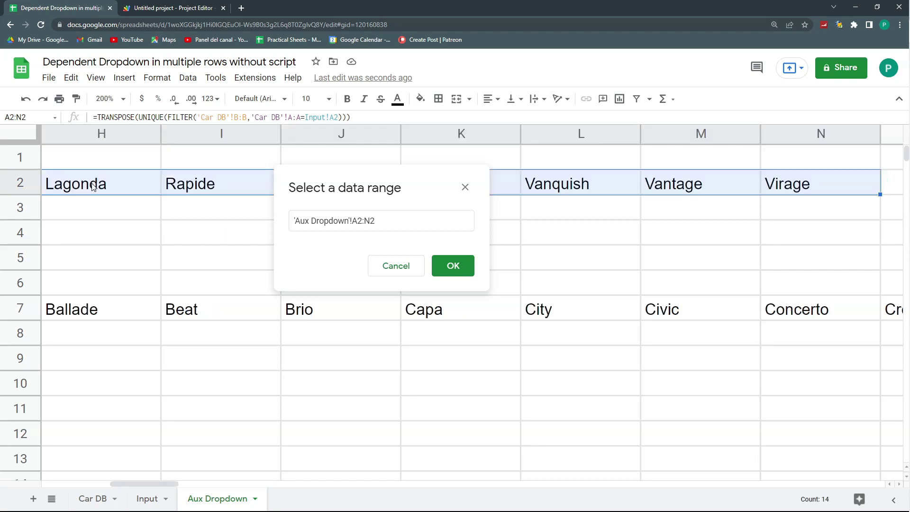
{"action": "key", "text": "ctrl+shift+Right"}
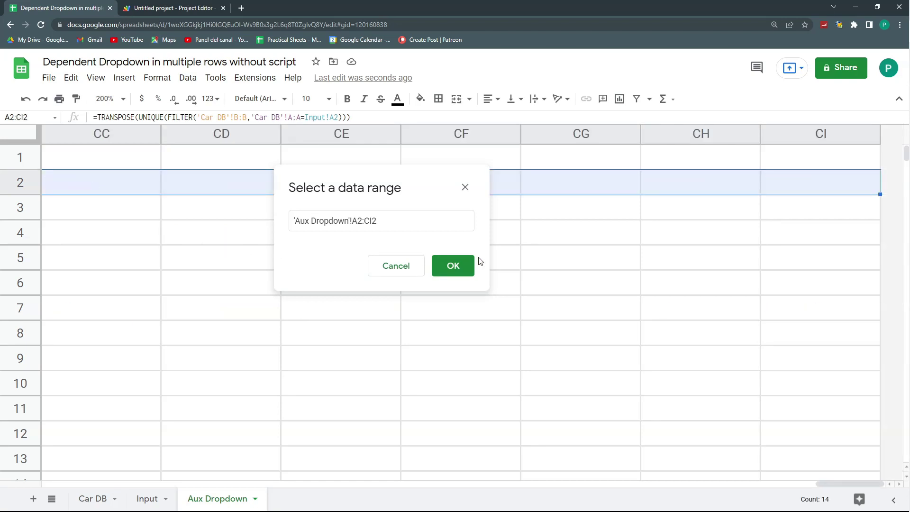
{"action": "left_click", "coordinate": [468, 263]}
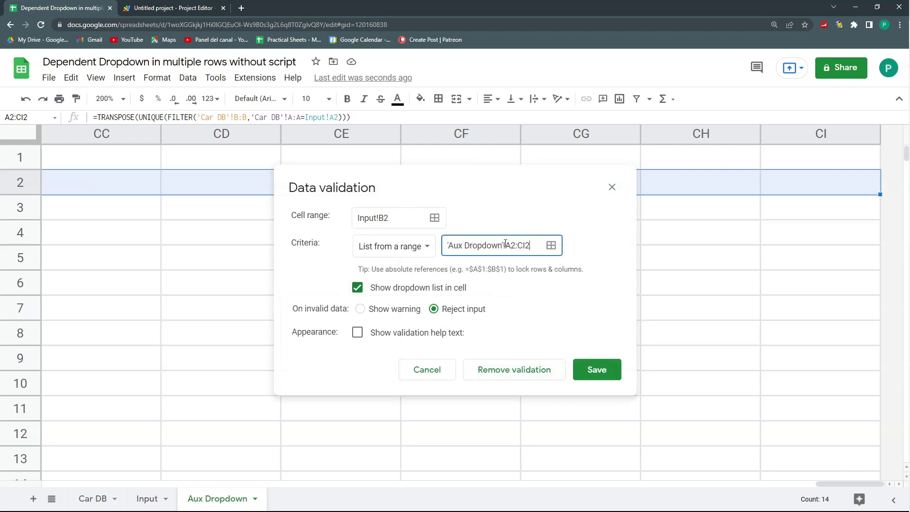
{"action": "left_click_drag", "start_coordinate": [506, 244], "coordinate": [533, 245]}
{"action": "left_click", "coordinate": [598, 370]}
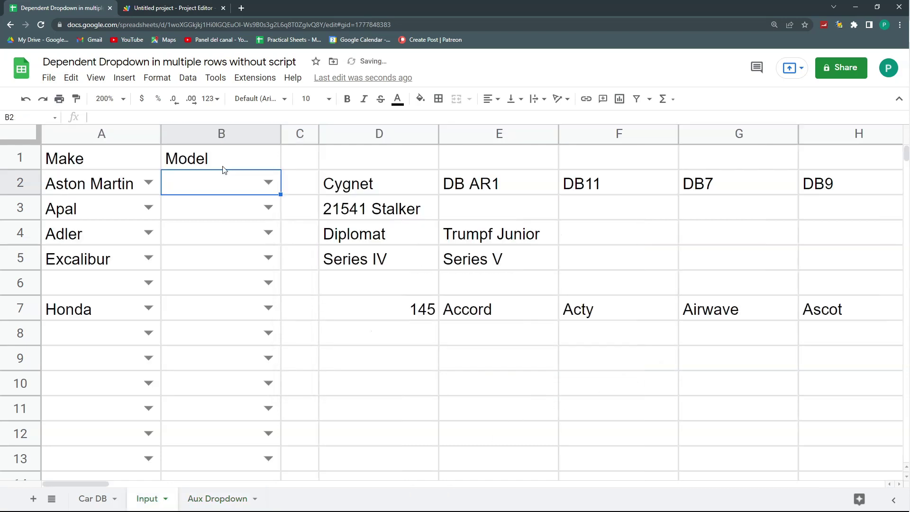
Reopen B2's rule, strip the $ signs to make the range relative, and save
{"action": "left_click", "coordinate": [185, 77]}
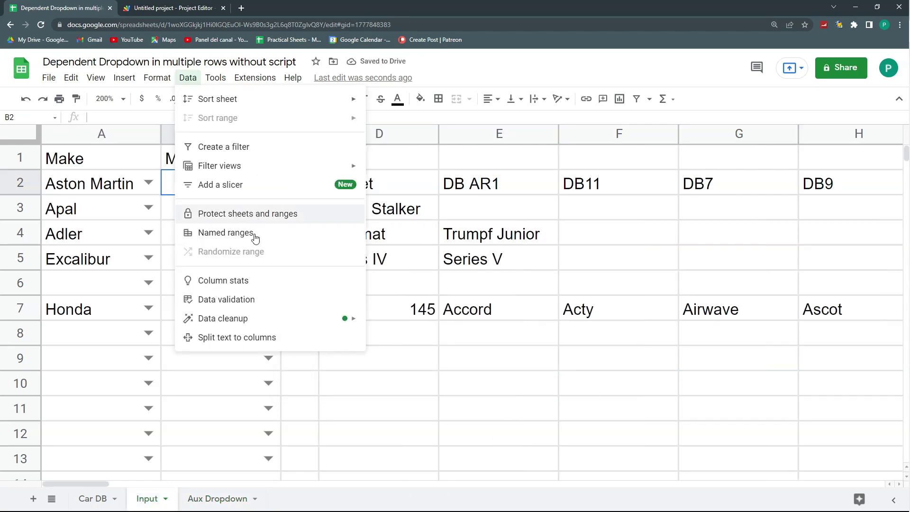
{"action": "left_click", "coordinate": [251, 301]}
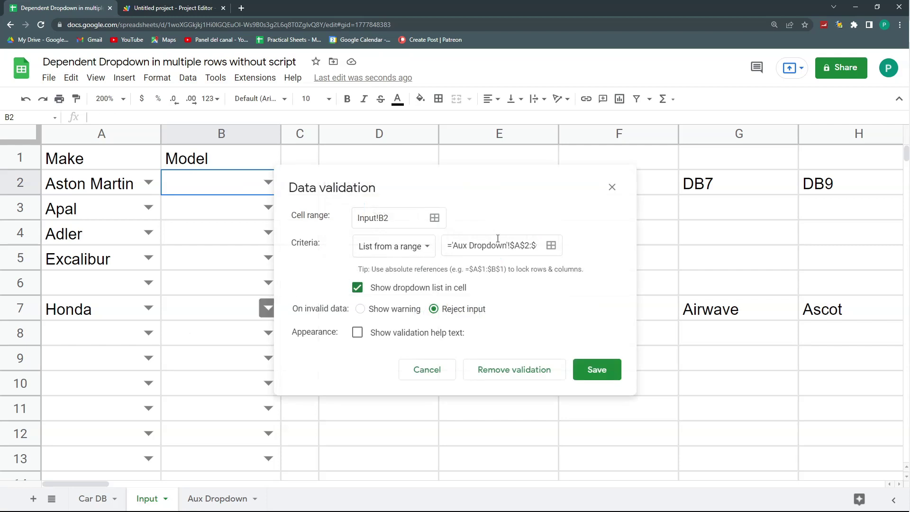
{"action": "left_click", "coordinate": [515, 246]}
{"action": "key", "text": "BackSpace"}
{"action": "key", "text": "BackSpace"}
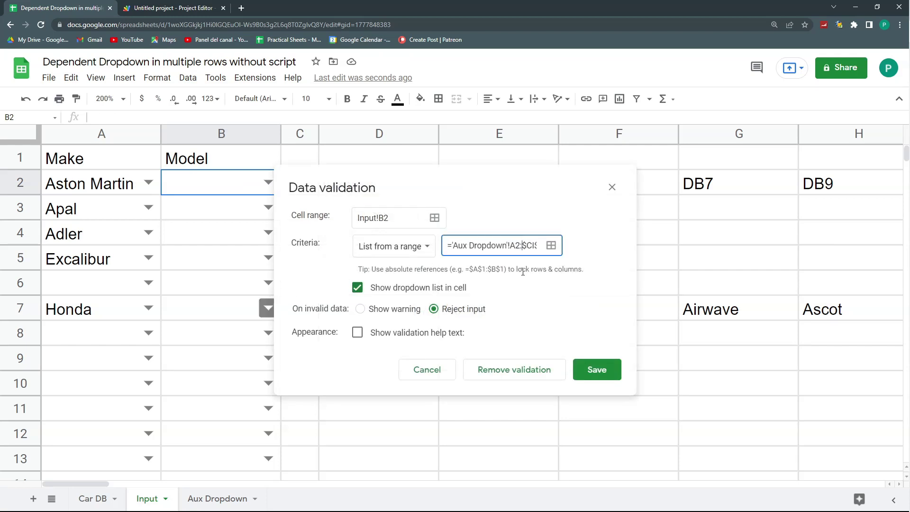
{"action": "key", "text": "Delete"}
{"action": "key", "text": "Delete"}
{"action": "left_click", "coordinate": [596, 370]}
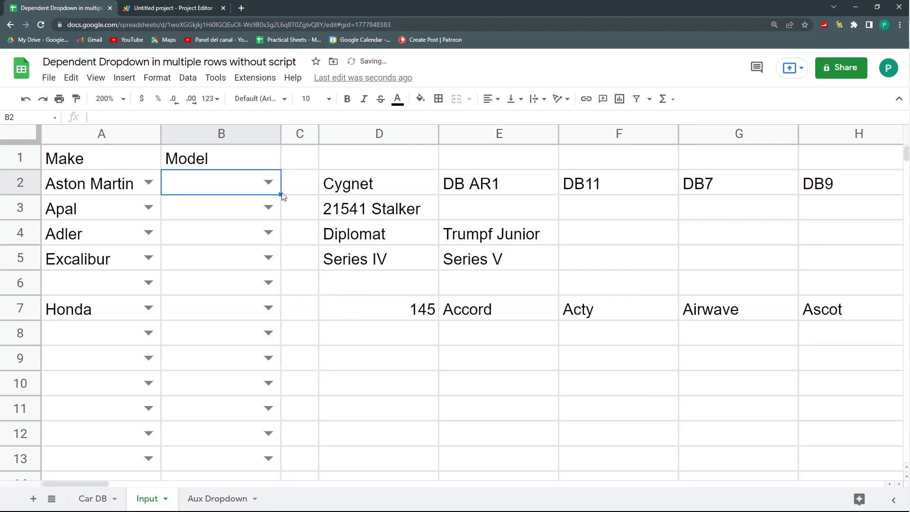
Extend the Model dropdown down column B and delete the old model lists in columns D–CL
{"action": "double_click", "coordinate": [281, 191]}
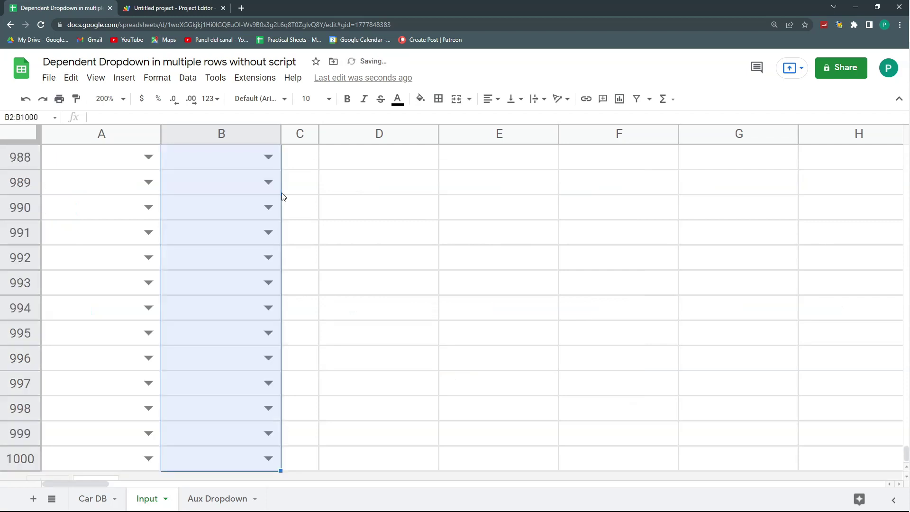
{"action": "key", "text": "ctrl+Up"}
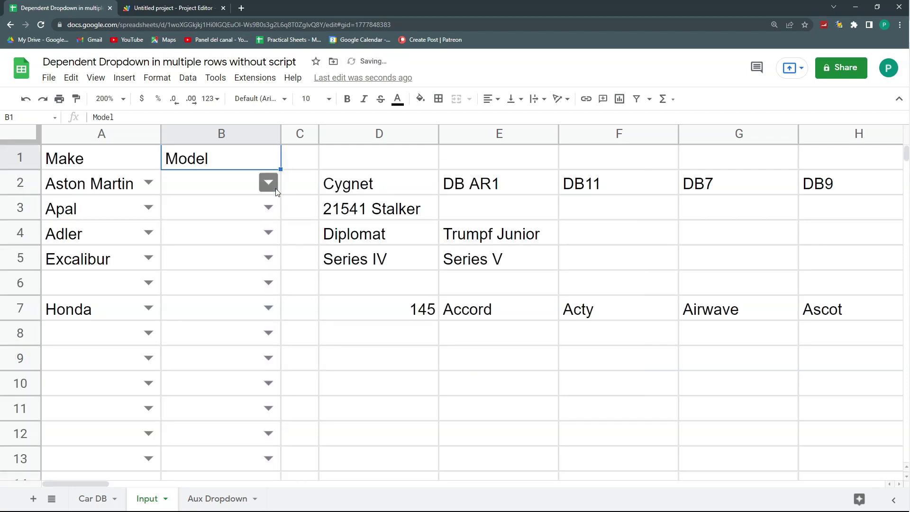
{"action": "left_click", "coordinate": [362, 131]}
{"action": "key", "text": "ctrl+shift+Right"}
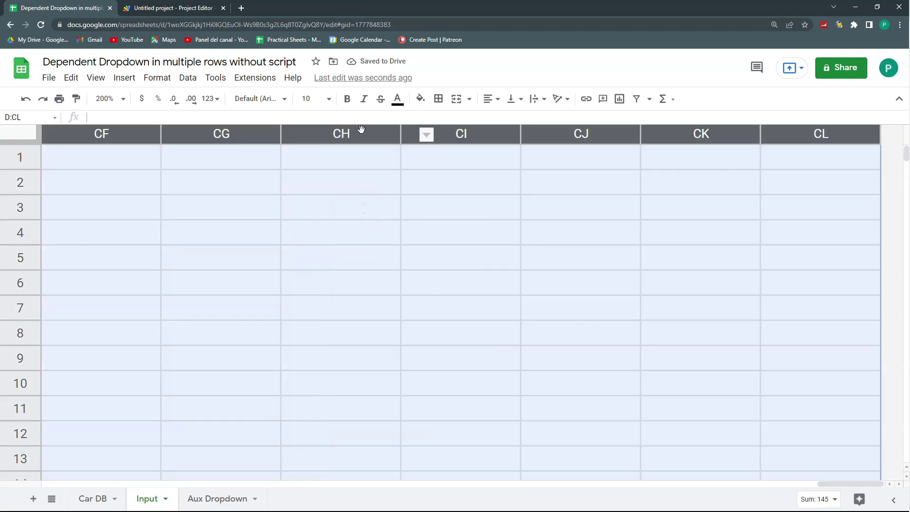
{"action": "key", "text": "Delete"}
{"action": "key", "text": "ctrl+Home"}
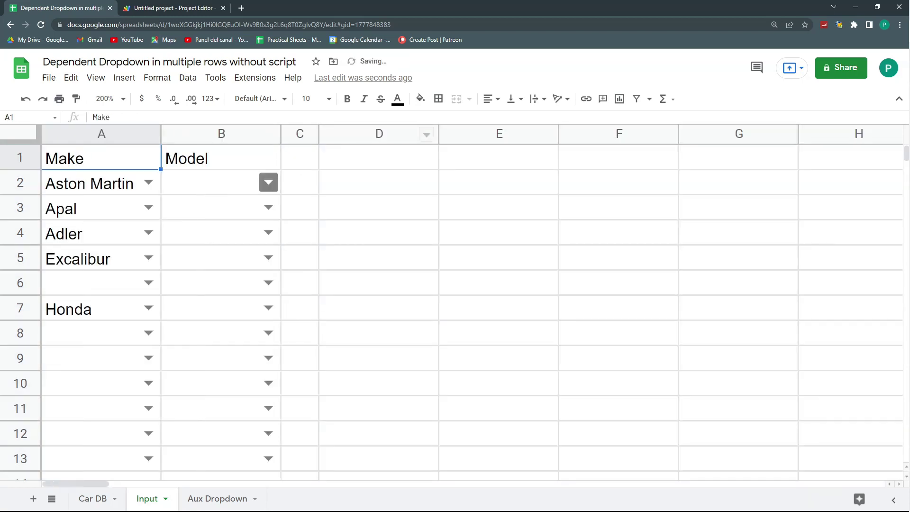
Verify the Model dropdowns for Aston Martin, Apal, Adler, Excalibur and Honda still list models
{"action": "left_click", "coordinate": [268, 182]}
{"action": "left_click", "coordinate": [330, 189]}
{"action": "left_click", "coordinate": [267, 209]}
{"action": "left_click", "coordinate": [351, 258]}
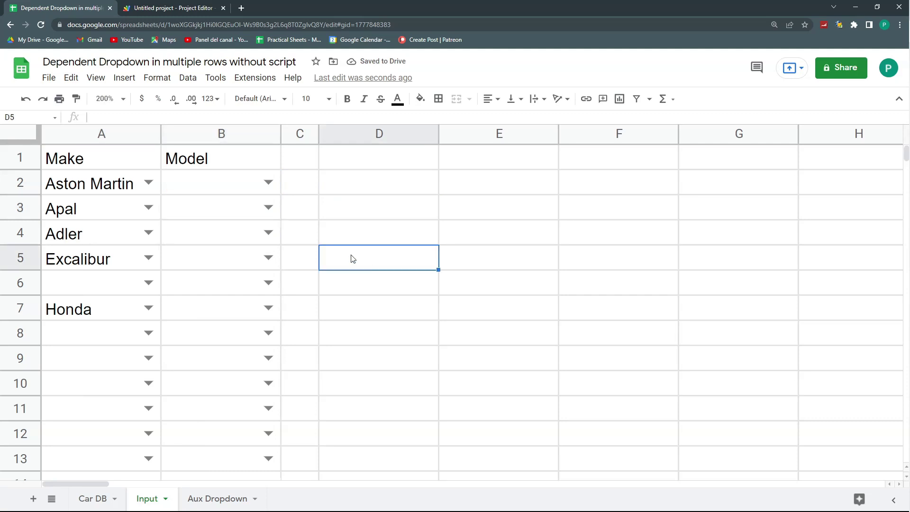
{"action": "left_click", "coordinate": [269, 233]}
{"action": "left_click", "coordinate": [345, 213]}
{"action": "left_click", "coordinate": [269, 257]}
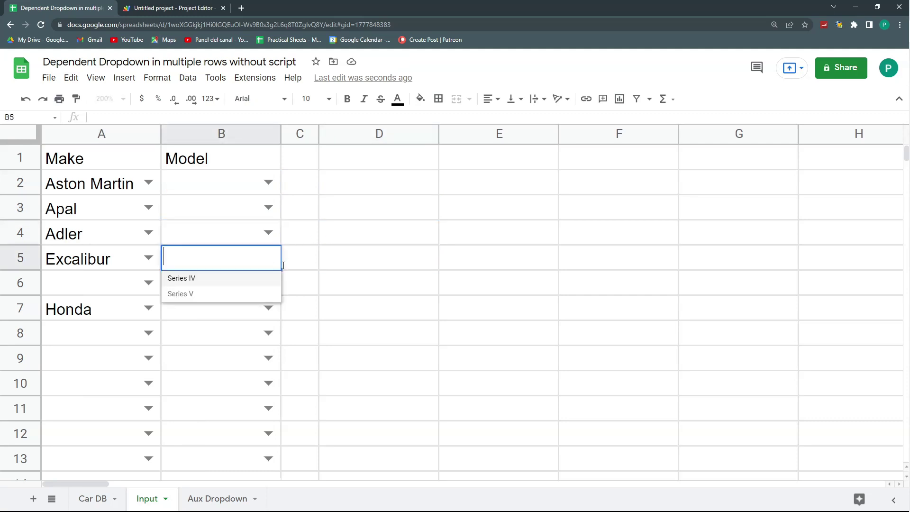
{"action": "left_click", "coordinate": [268, 308]}
{"action": "left_click", "coordinate": [320, 289]}
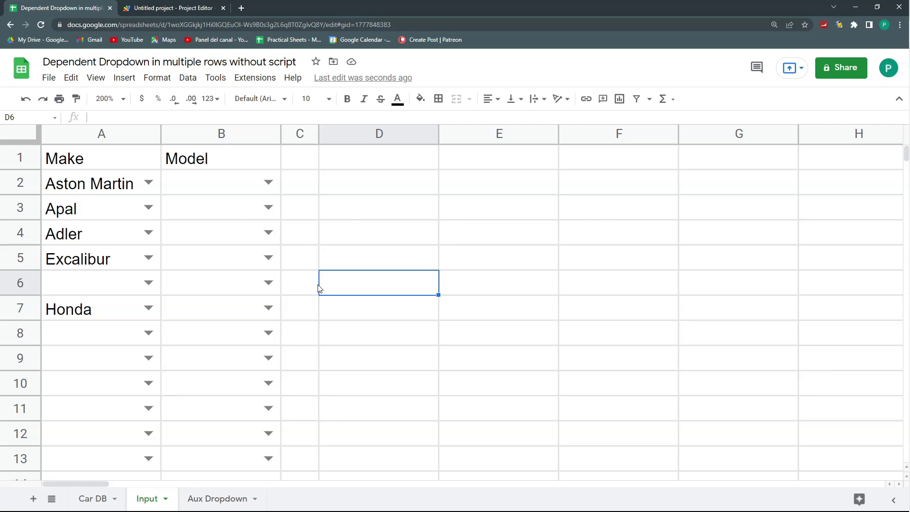
Set row 3's make to AMC and its model to Hornet
{"action": "left_click", "coordinate": [149, 208]}
{"action": "left_click", "coordinate": [114, 336]}
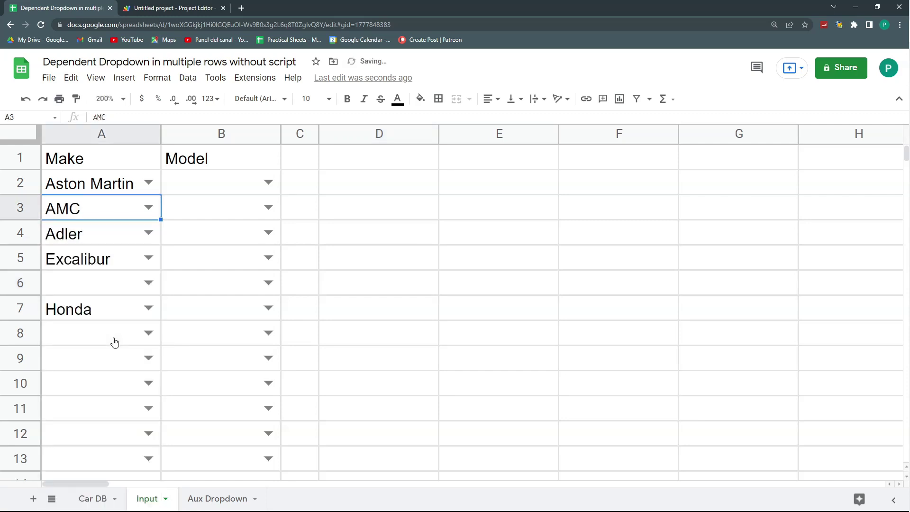
{"action": "left_click", "coordinate": [269, 207]}
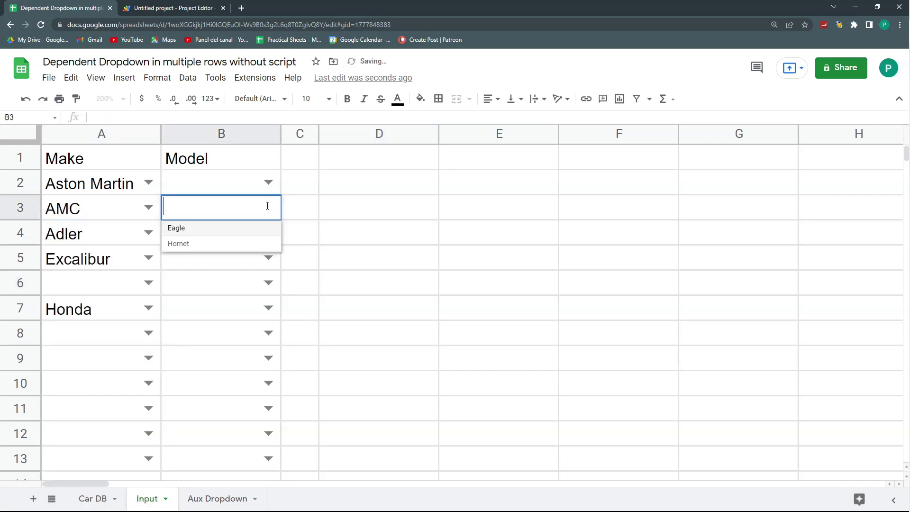
{"action": "left_click", "coordinate": [220, 244]}
Switch row 3's make to Austin to see Hornet flagged invalid, then undo back to AMC
{"action": "left_click", "coordinate": [150, 209]}
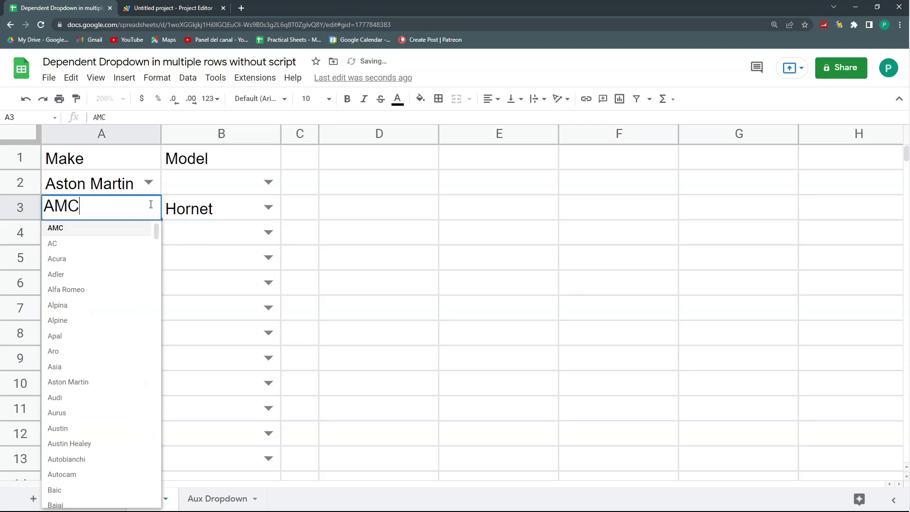
{"action": "left_click", "coordinate": [106, 428]}
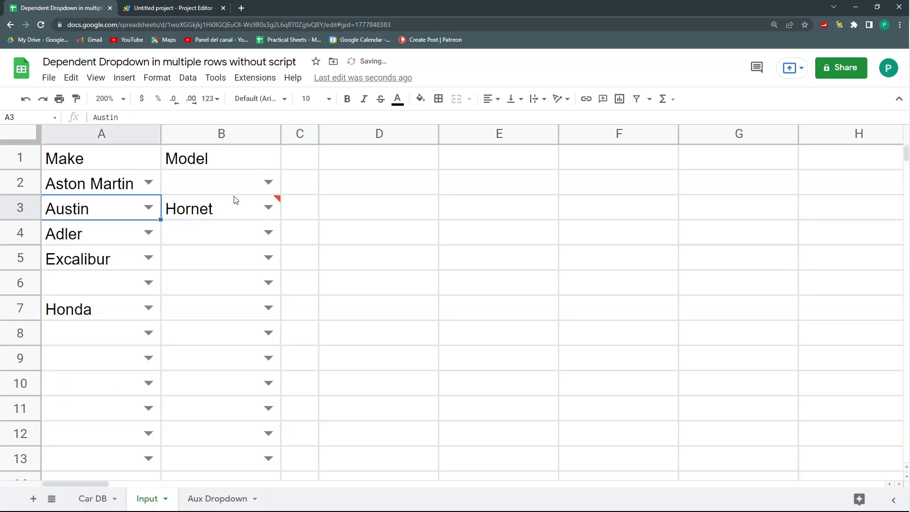
{"action": "mouse_move", "coordinate": [253, 209]}
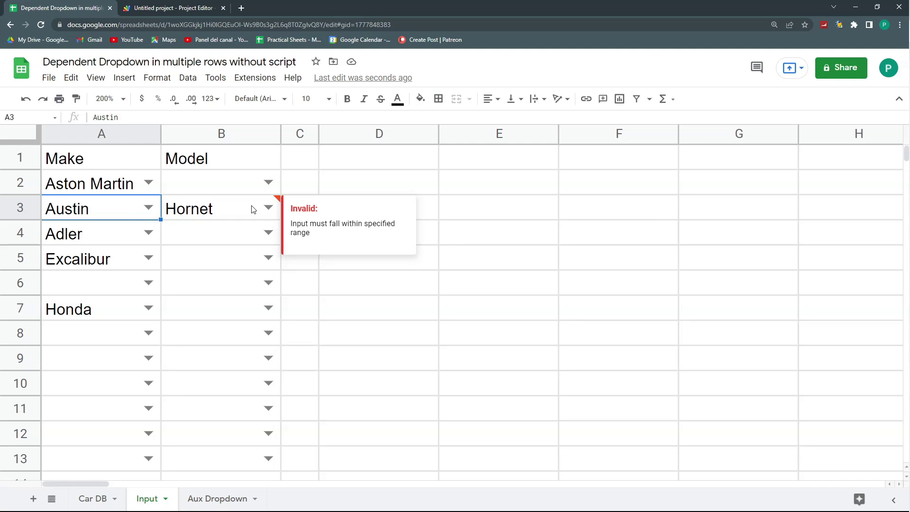
{"action": "key", "text": "ctrl+z"}
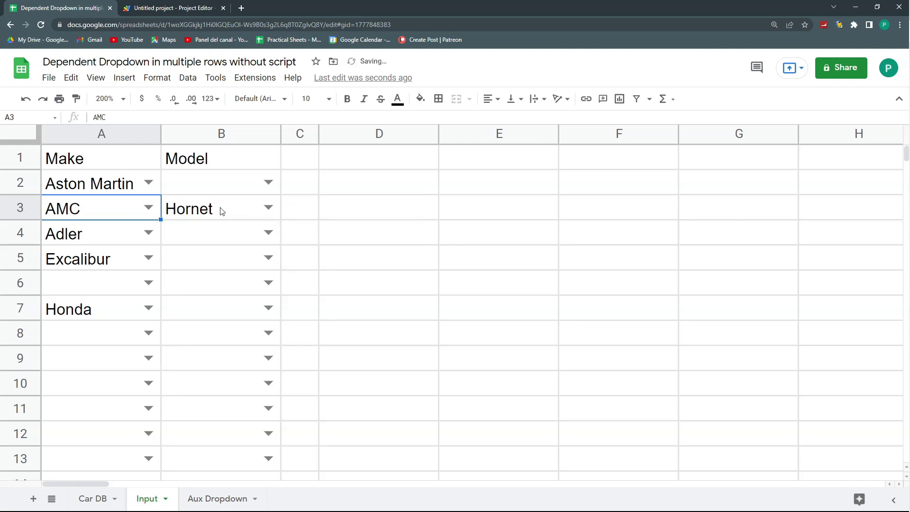
{"action": "left_click", "coordinate": [192, 243]}
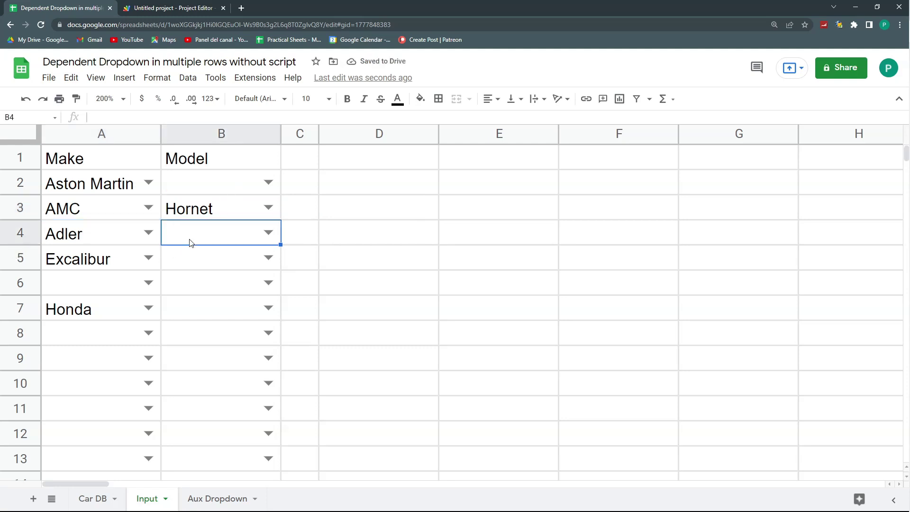
{"action": "left_click", "coordinate": [188, 77]}
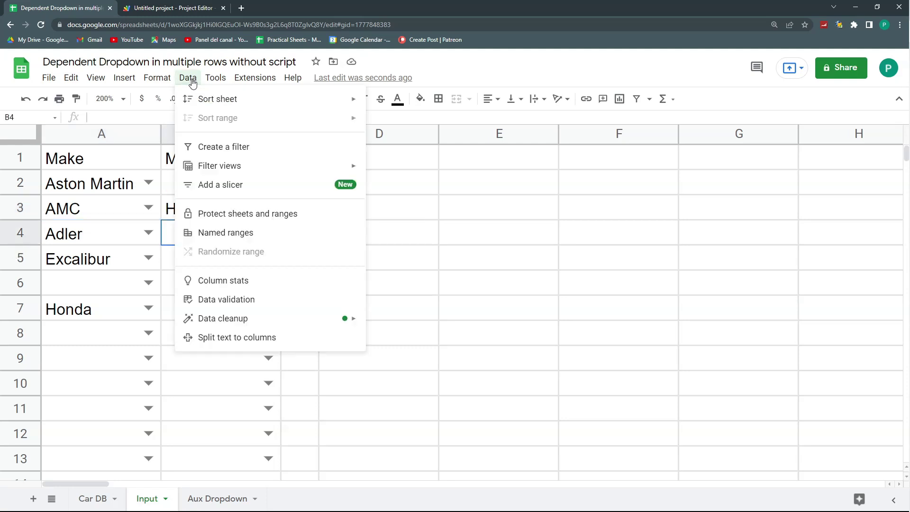
{"action": "left_click", "coordinate": [235, 299]}
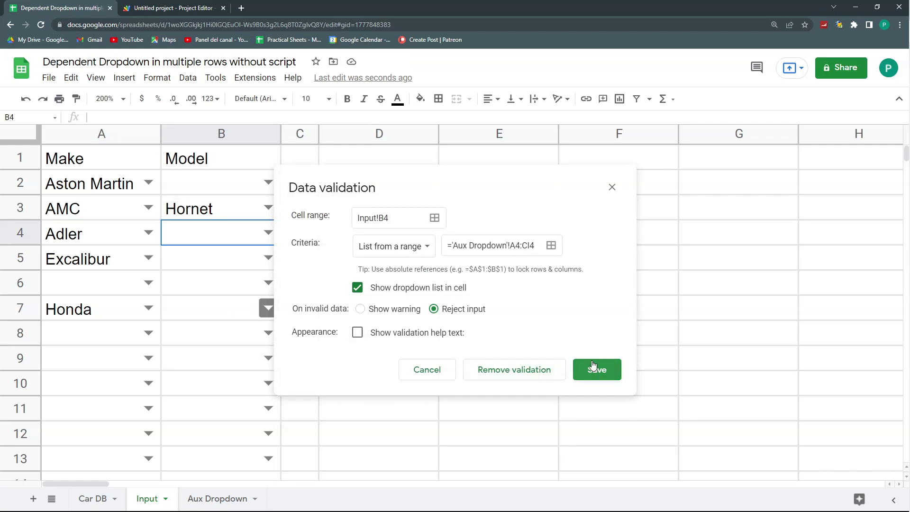
{"action": "left_click", "coordinate": [429, 370]}
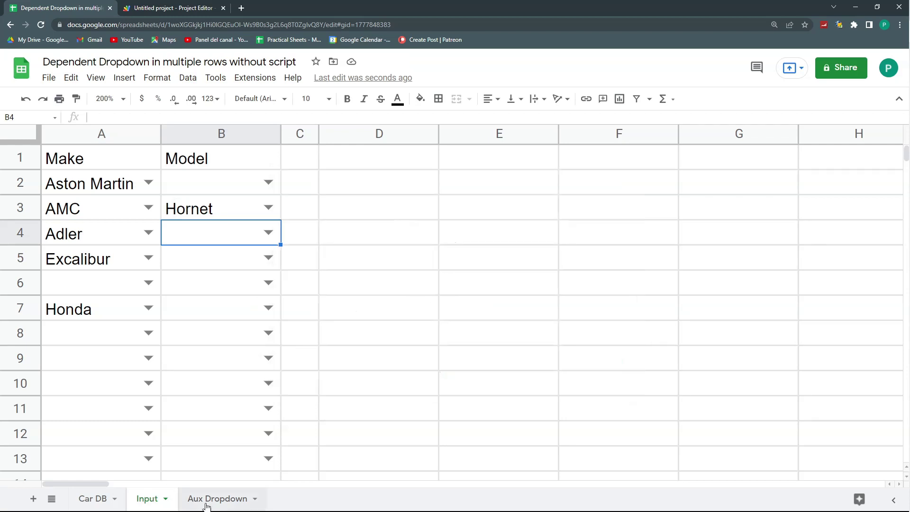
{"action": "left_click", "coordinate": [204, 499]}
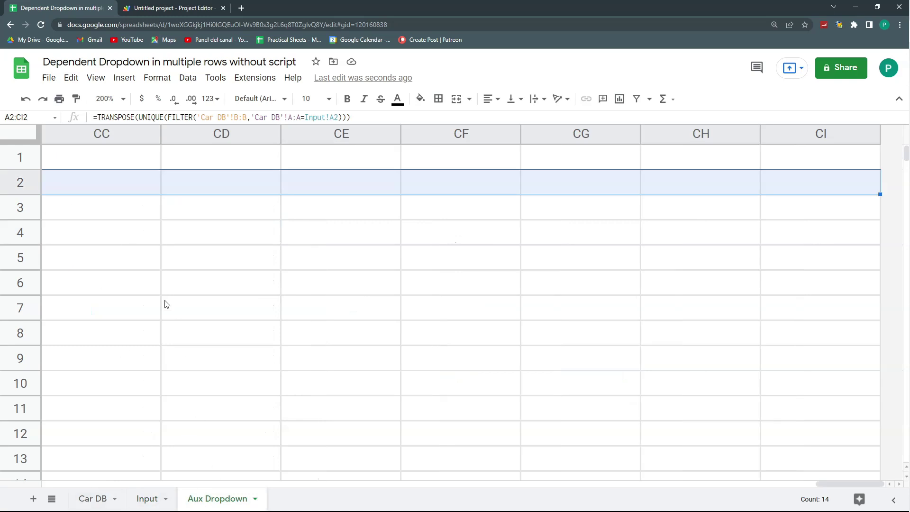
{"action": "left_click", "coordinate": [149, 304]}
{"action": "key", "text": "Home"}
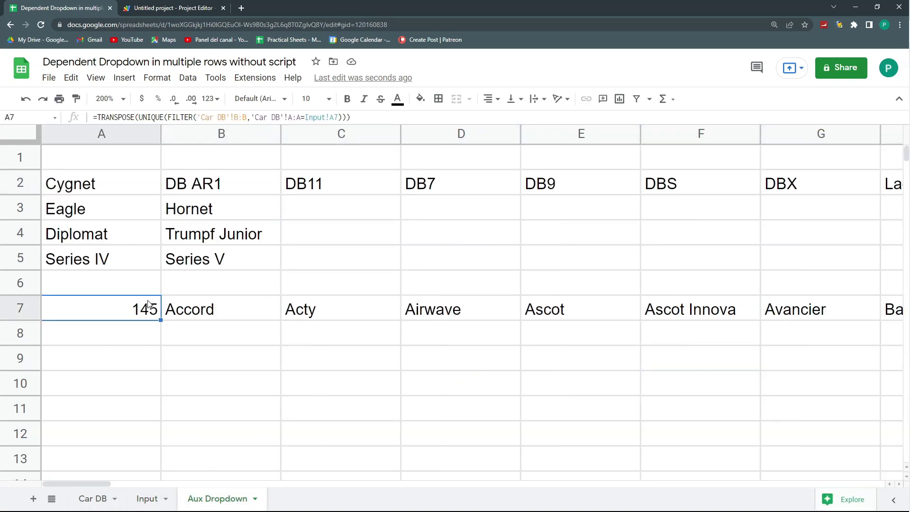
{"action": "left_click", "coordinate": [111, 240]}
{"action": "left_click_drag", "start_coordinate": [232, 243], "coordinate": [464, 238]}
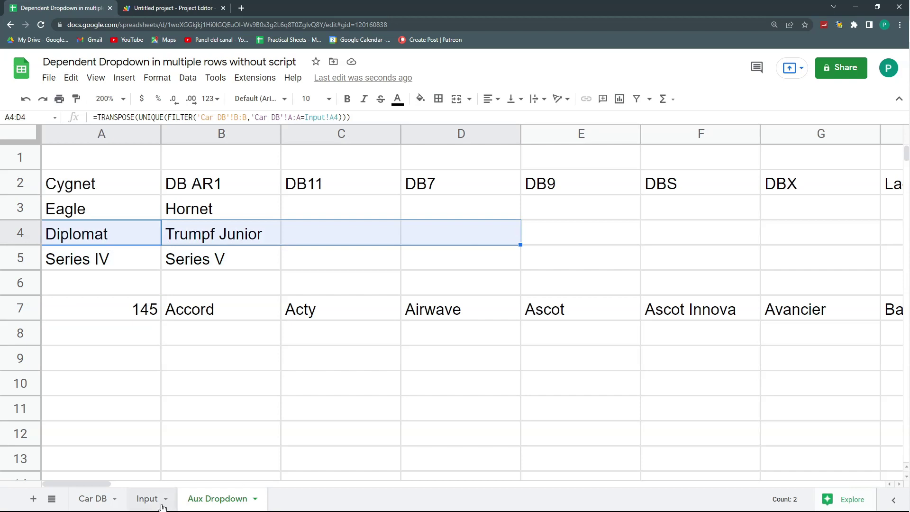
{"action": "left_click", "coordinate": [145, 499]}
{"action": "left_click", "coordinate": [269, 232]}
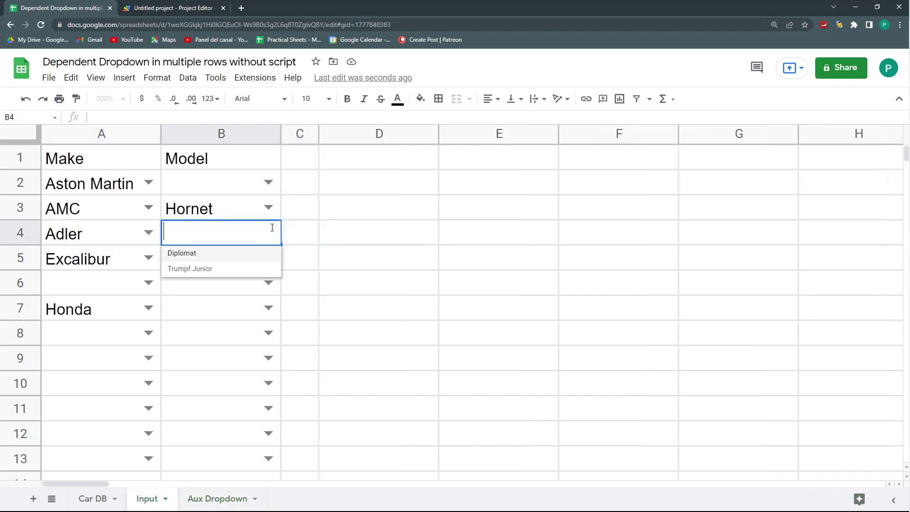
{"action": "left_click", "coordinate": [307, 234]}
Insert a row above Adler and set its make to Aston Martin
{"action": "left_click", "coordinate": [22, 232]}
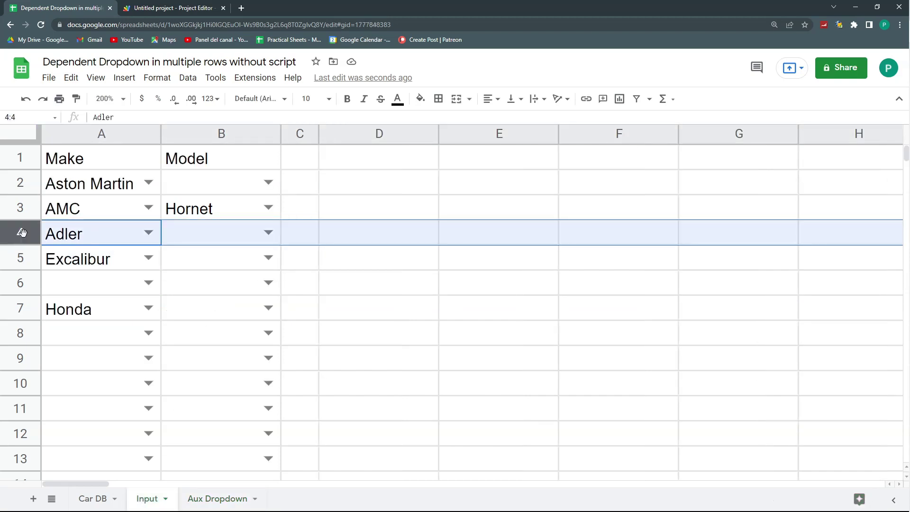
{"action": "right_click", "coordinate": [23, 232]}
{"action": "left_click", "coordinate": [81, 325]}
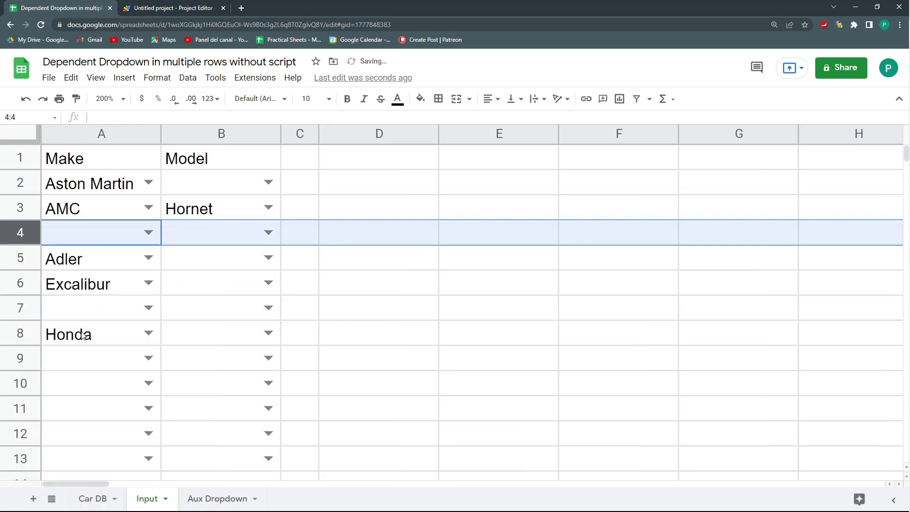
{"action": "type", "text": "AMC"}
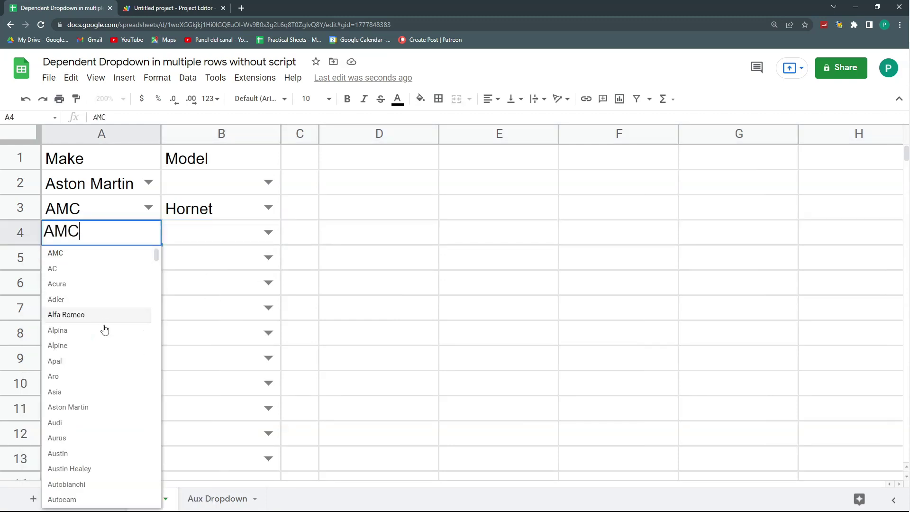
{"action": "scroll", "coordinate": [106, 347], "scroll_direction": "down", "scroll_amount": 3}
{"action": "scroll", "coordinate": [106, 345], "scroll_direction": "up", "scroll_amount": 1}
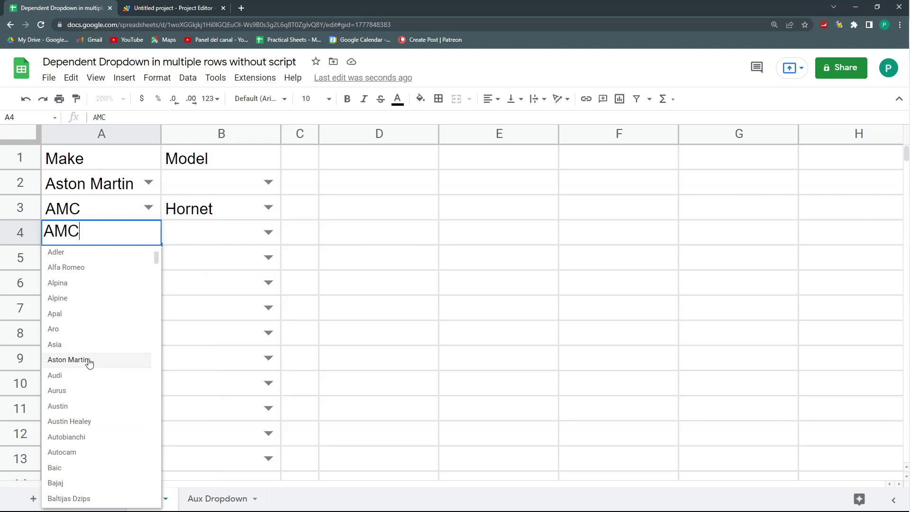
{"action": "left_click", "coordinate": [90, 359]}
Inspect B4's model list and rule, which still draws from 'Aux Dropdown'!A3:CI3
{"action": "left_click", "coordinate": [267, 230]}
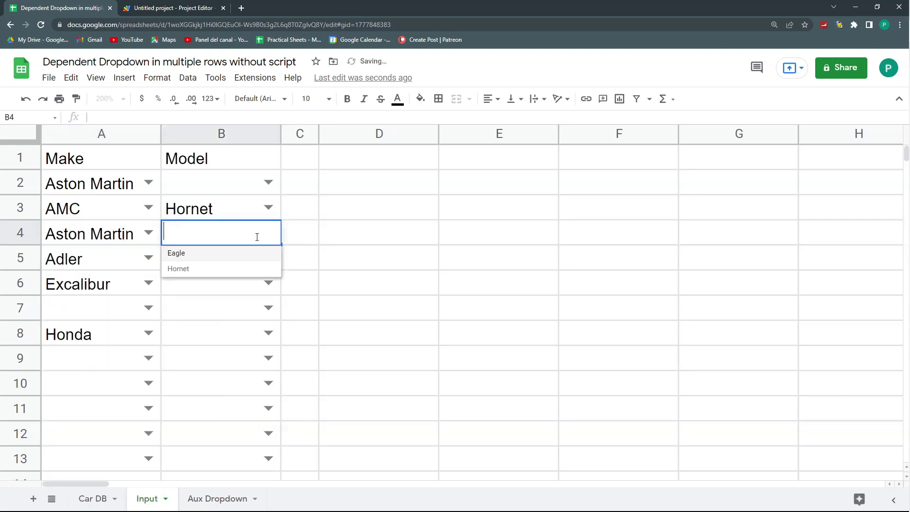
{"action": "mouse_move", "coordinate": [200, 209]}
{"action": "left_mouse_down"}
{"action": "mouse_move", "coordinate": [138, 207]}
{"action": "mouse_move", "coordinate": [188, 211]}
{"action": "left_mouse_up"}
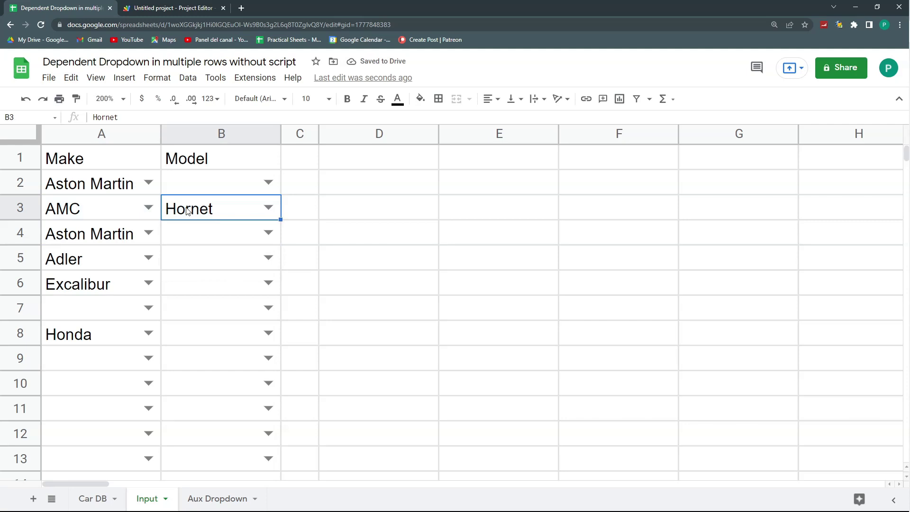
{"action": "left_click", "coordinate": [198, 238]}
{"action": "left_click", "coordinate": [188, 78]}
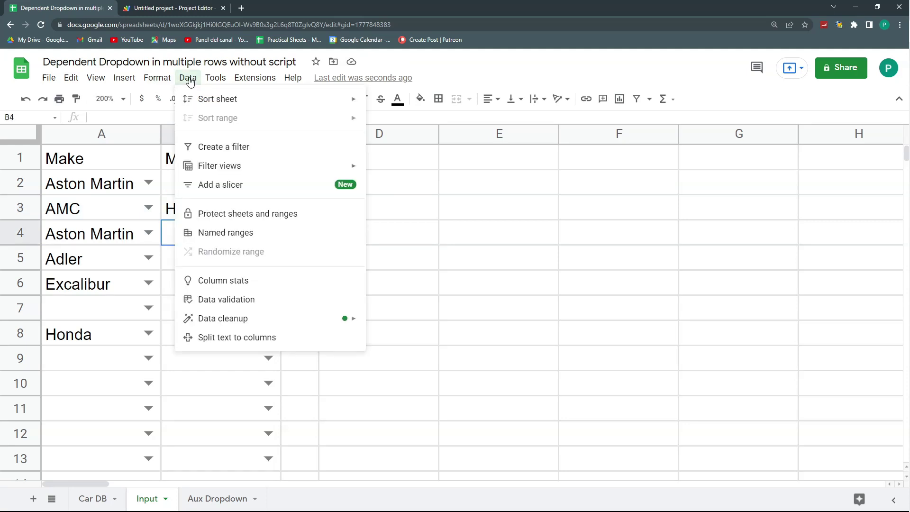
{"action": "left_click", "coordinate": [246, 300]}
{"action": "left_click_drag", "start_coordinate": [516, 245], "coordinate": [532, 245]}
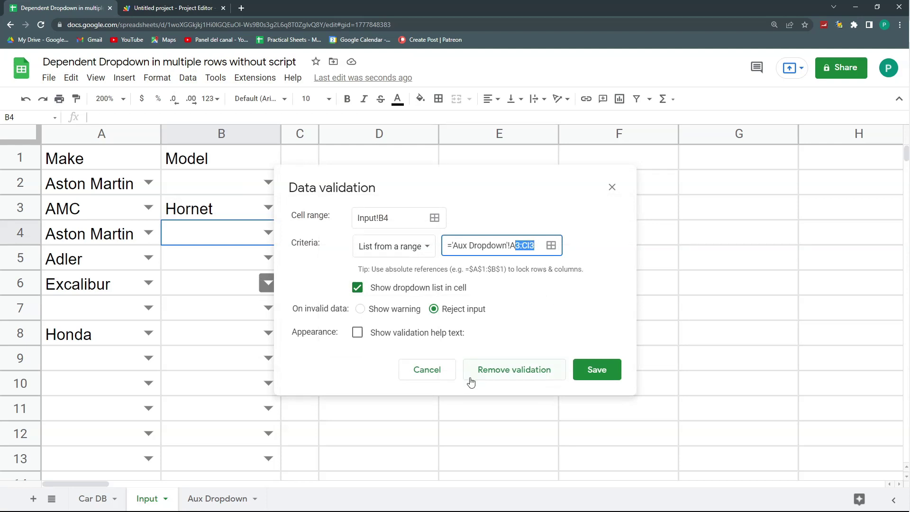
{"action": "left_click", "coordinate": [428, 371]}
{"action": "left_click_drag", "start_coordinate": [135, 208], "coordinate": [216, 203]}
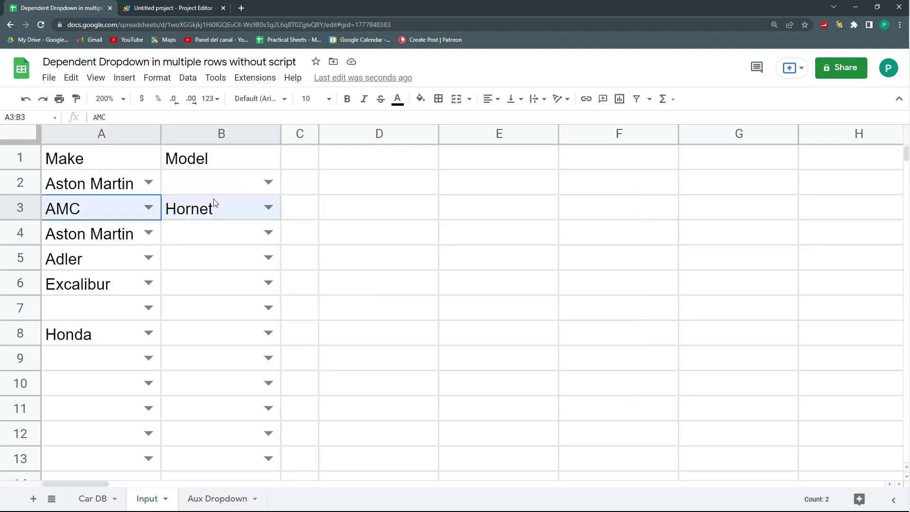